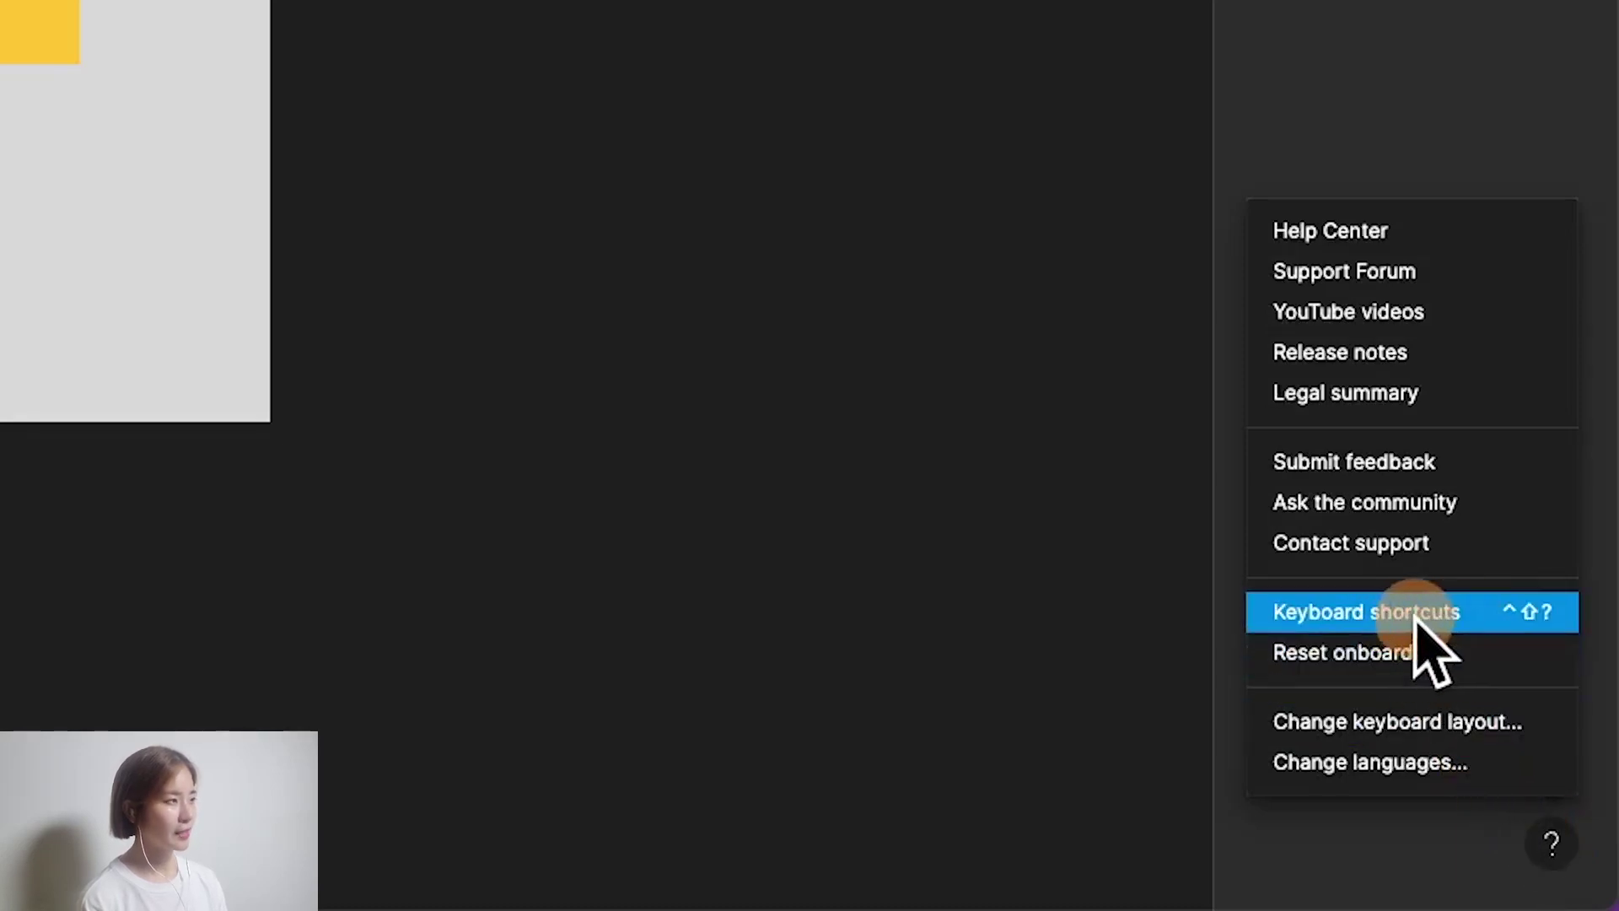
# Step: Close the Help and resources list using its Keyboard shortcuts entry
pyautogui.click(1437, 620)
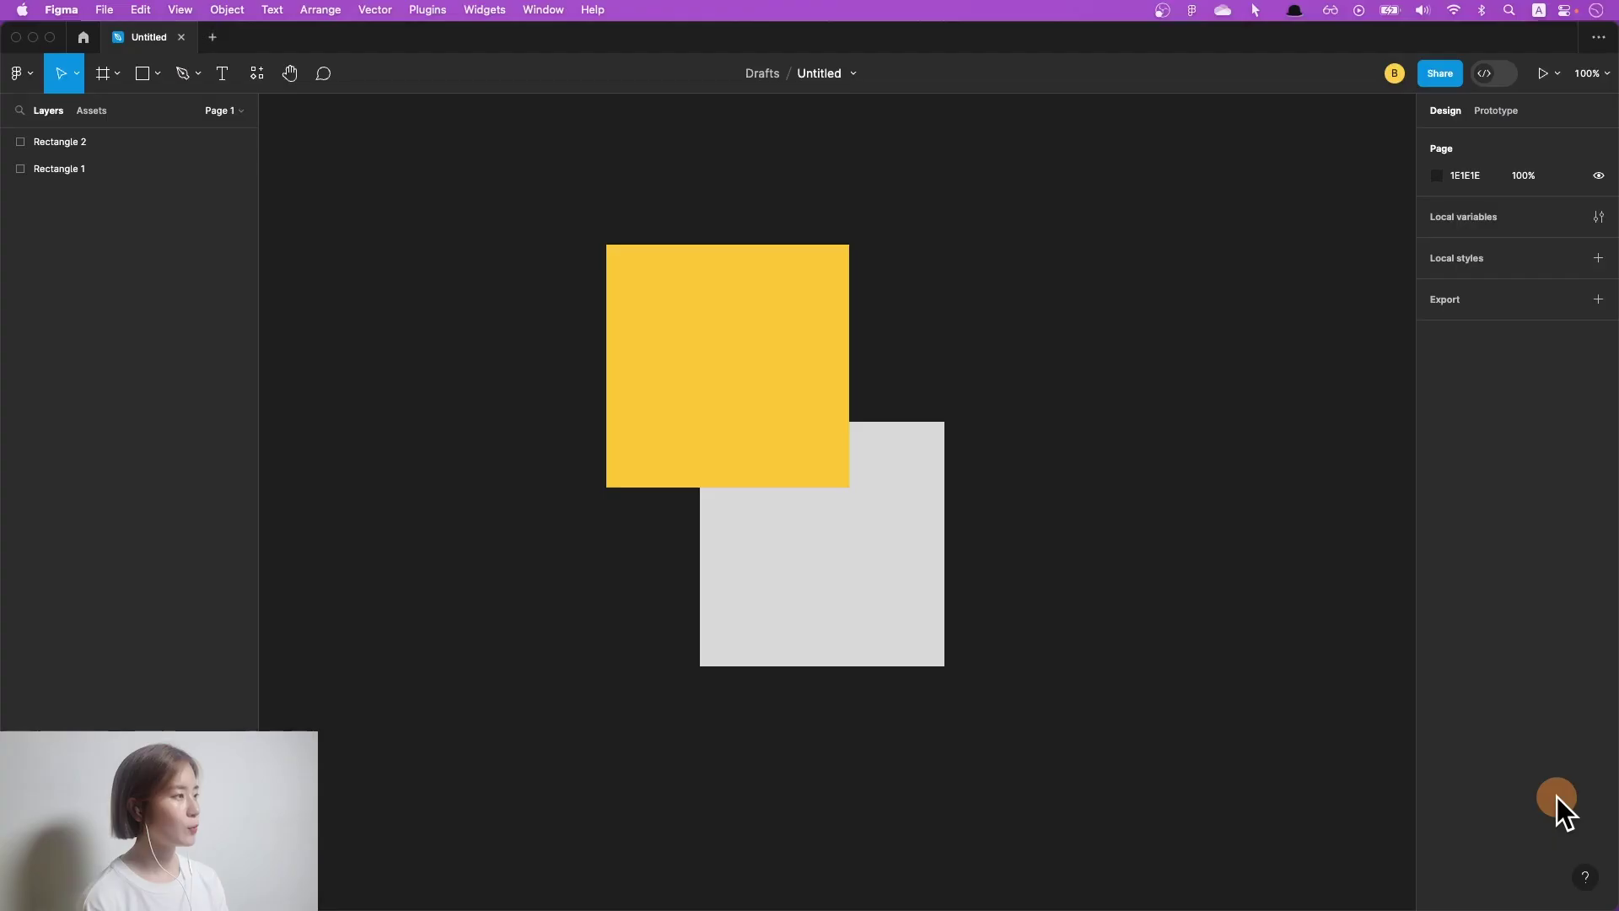
pyautogui.click(1584, 875)
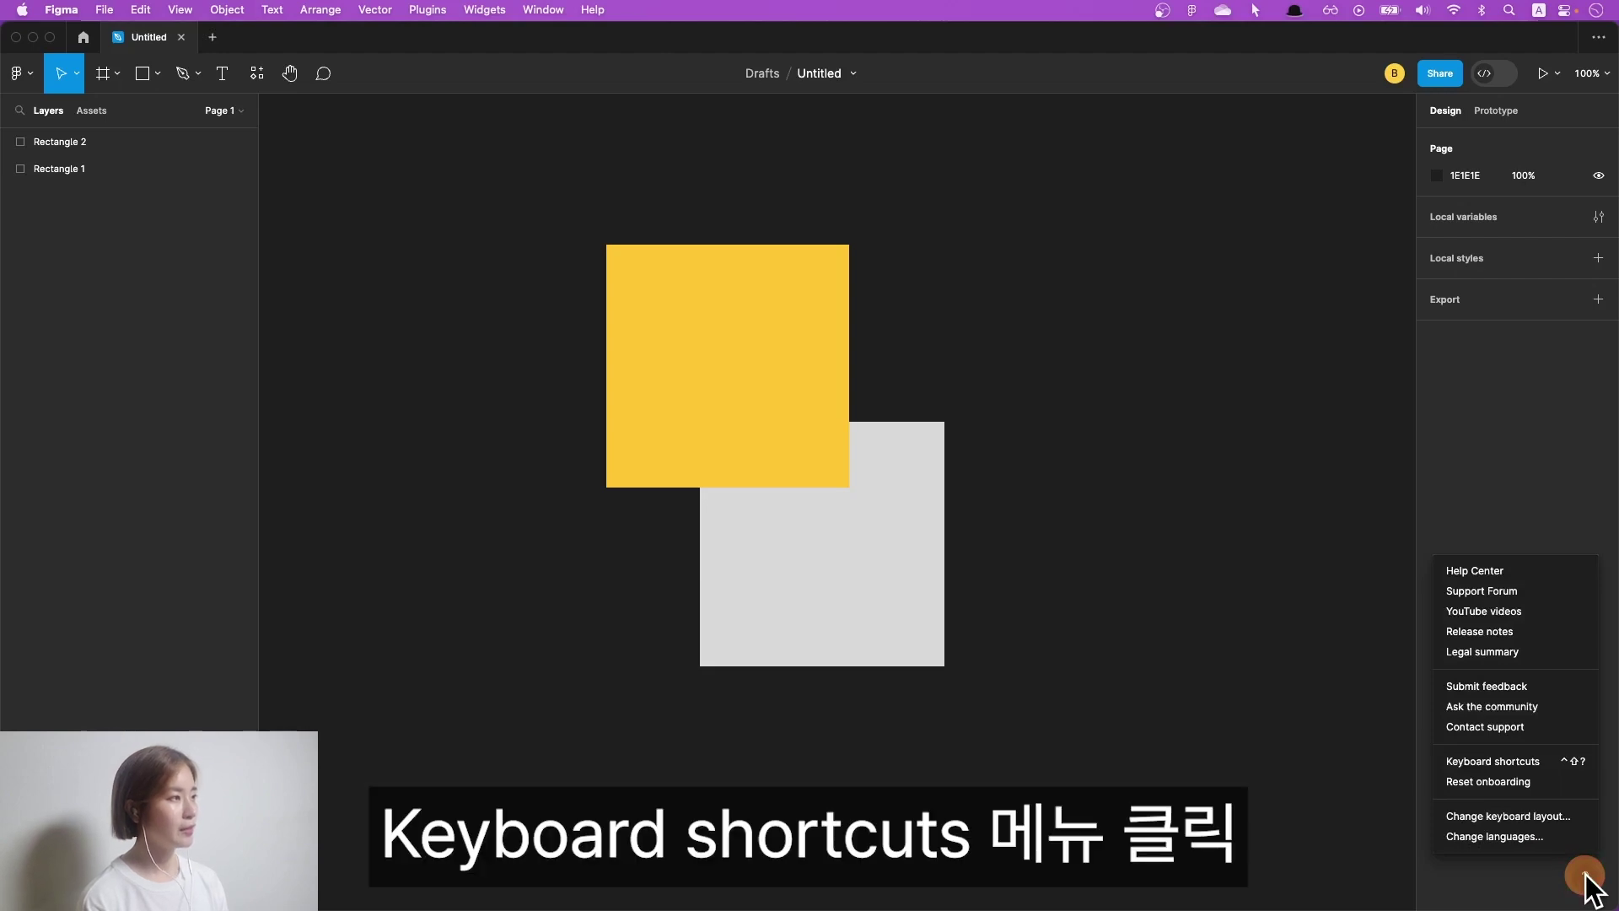
pyautogui.click(1517, 762)
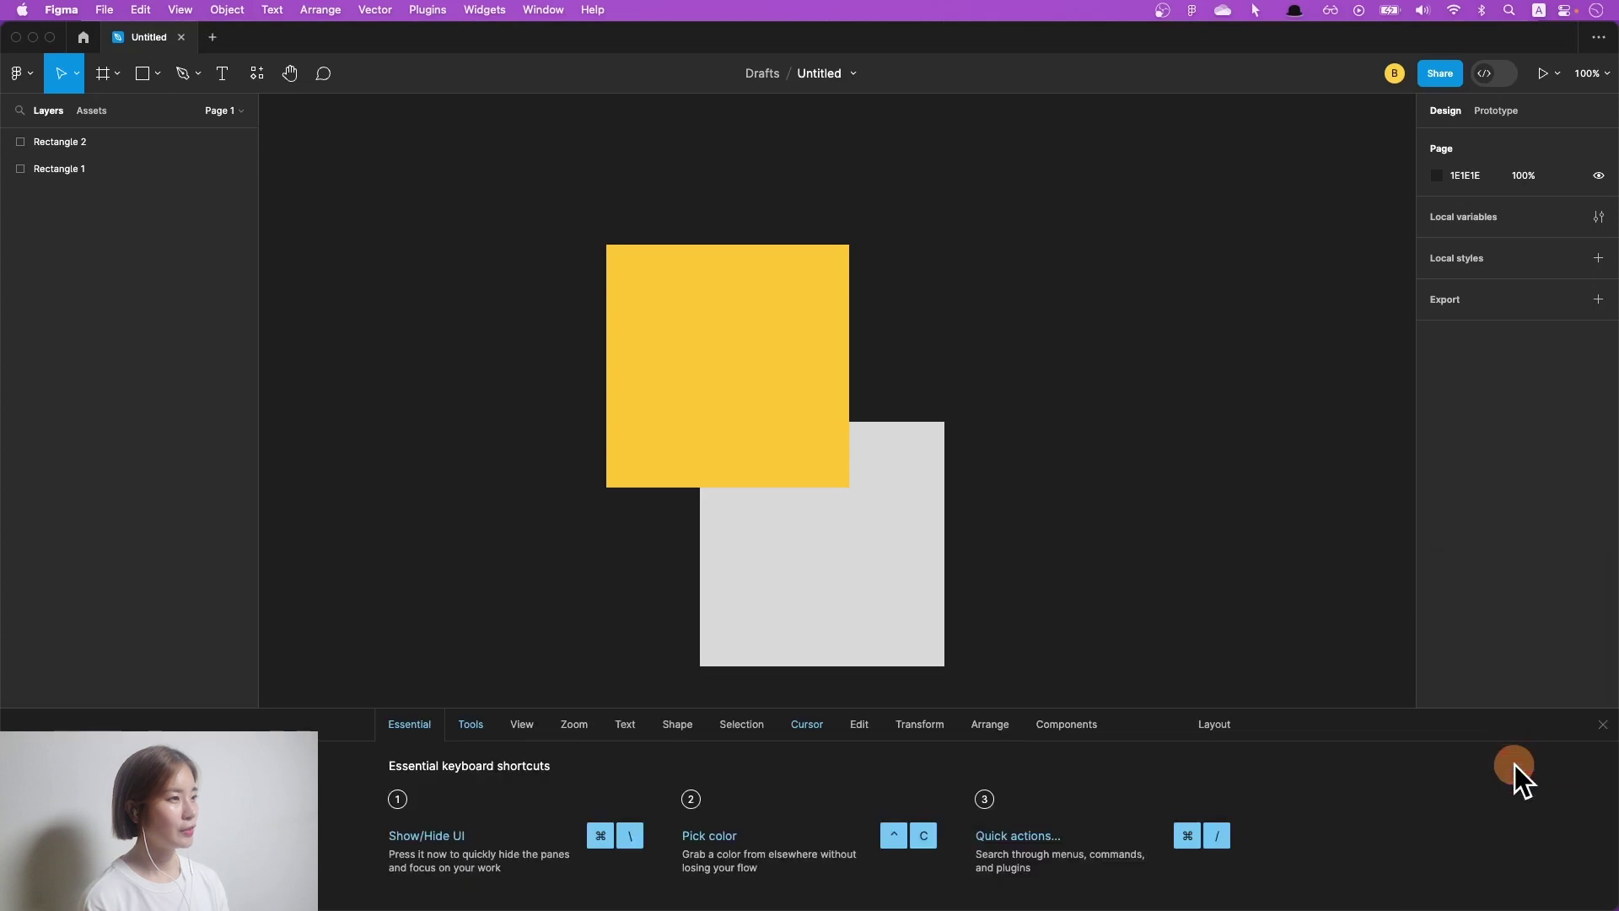
pyautogui.click(530, 729)
pyautogui.click(582, 729)
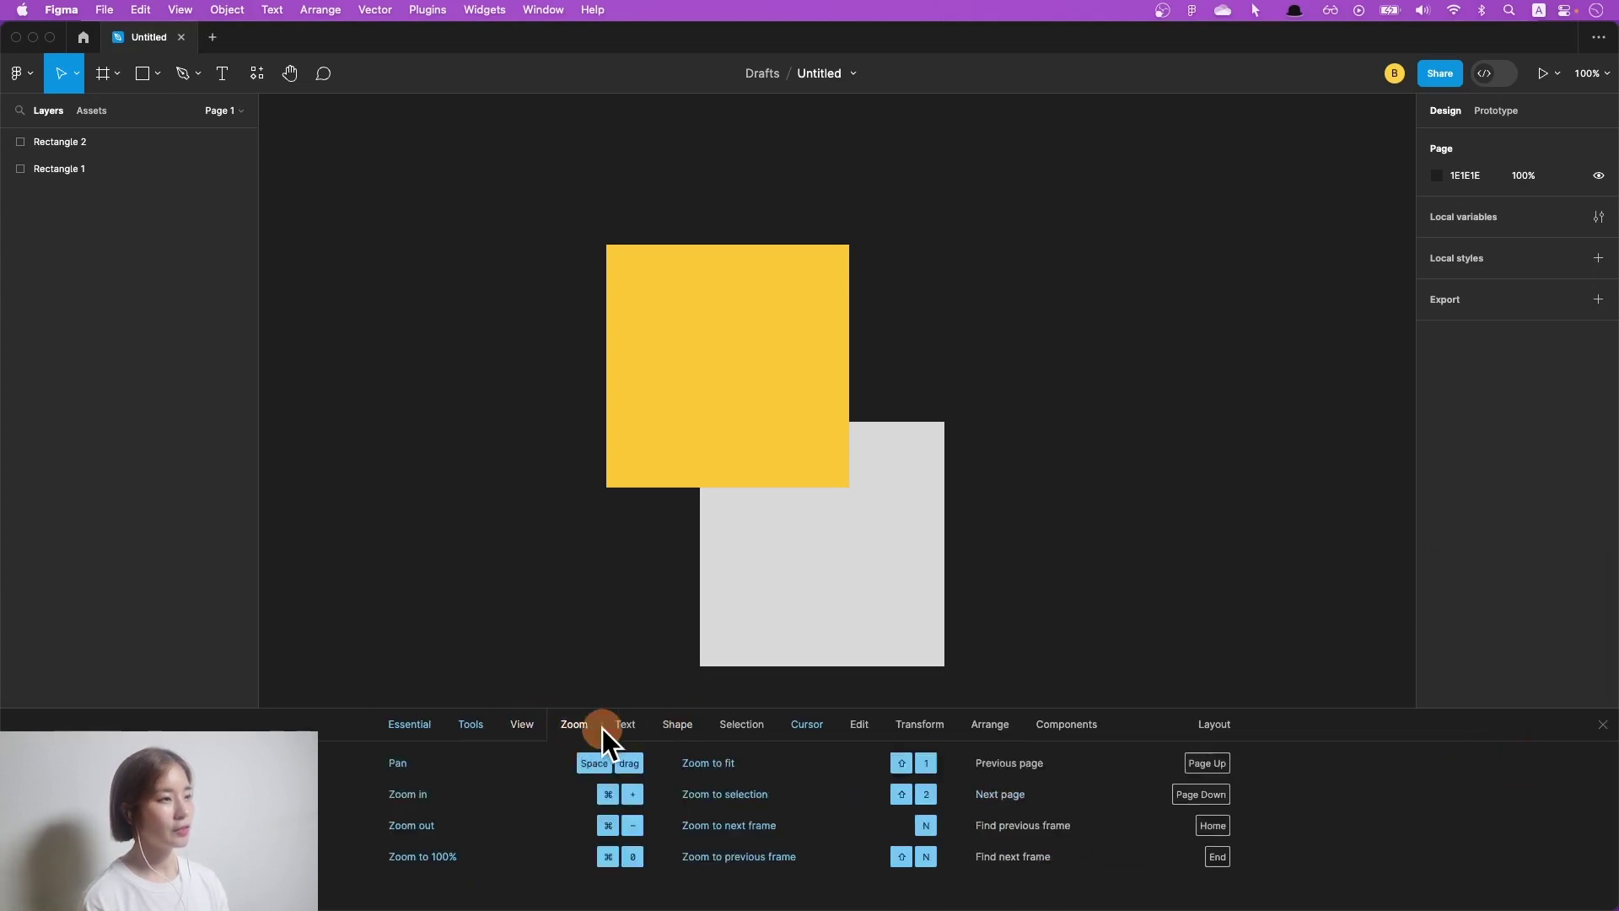
pyautogui.click(641, 729)
pyautogui.click(740, 729)
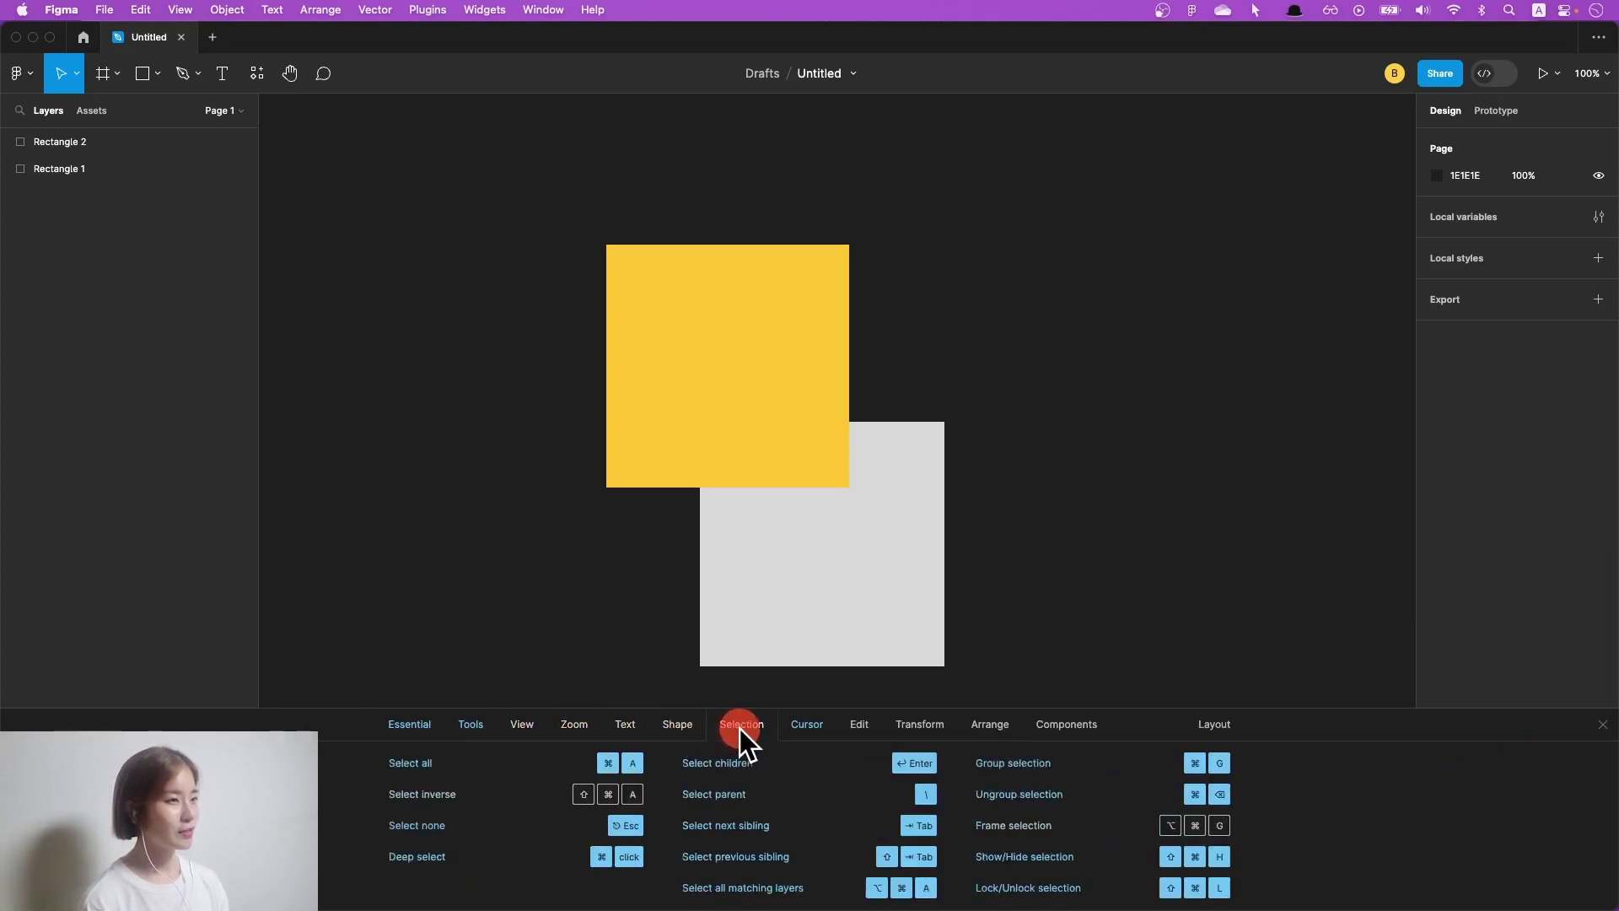
pyautogui.click(810, 727)
pyautogui.click(860, 725)
pyautogui.click(919, 725)
pyautogui.click(990, 726)
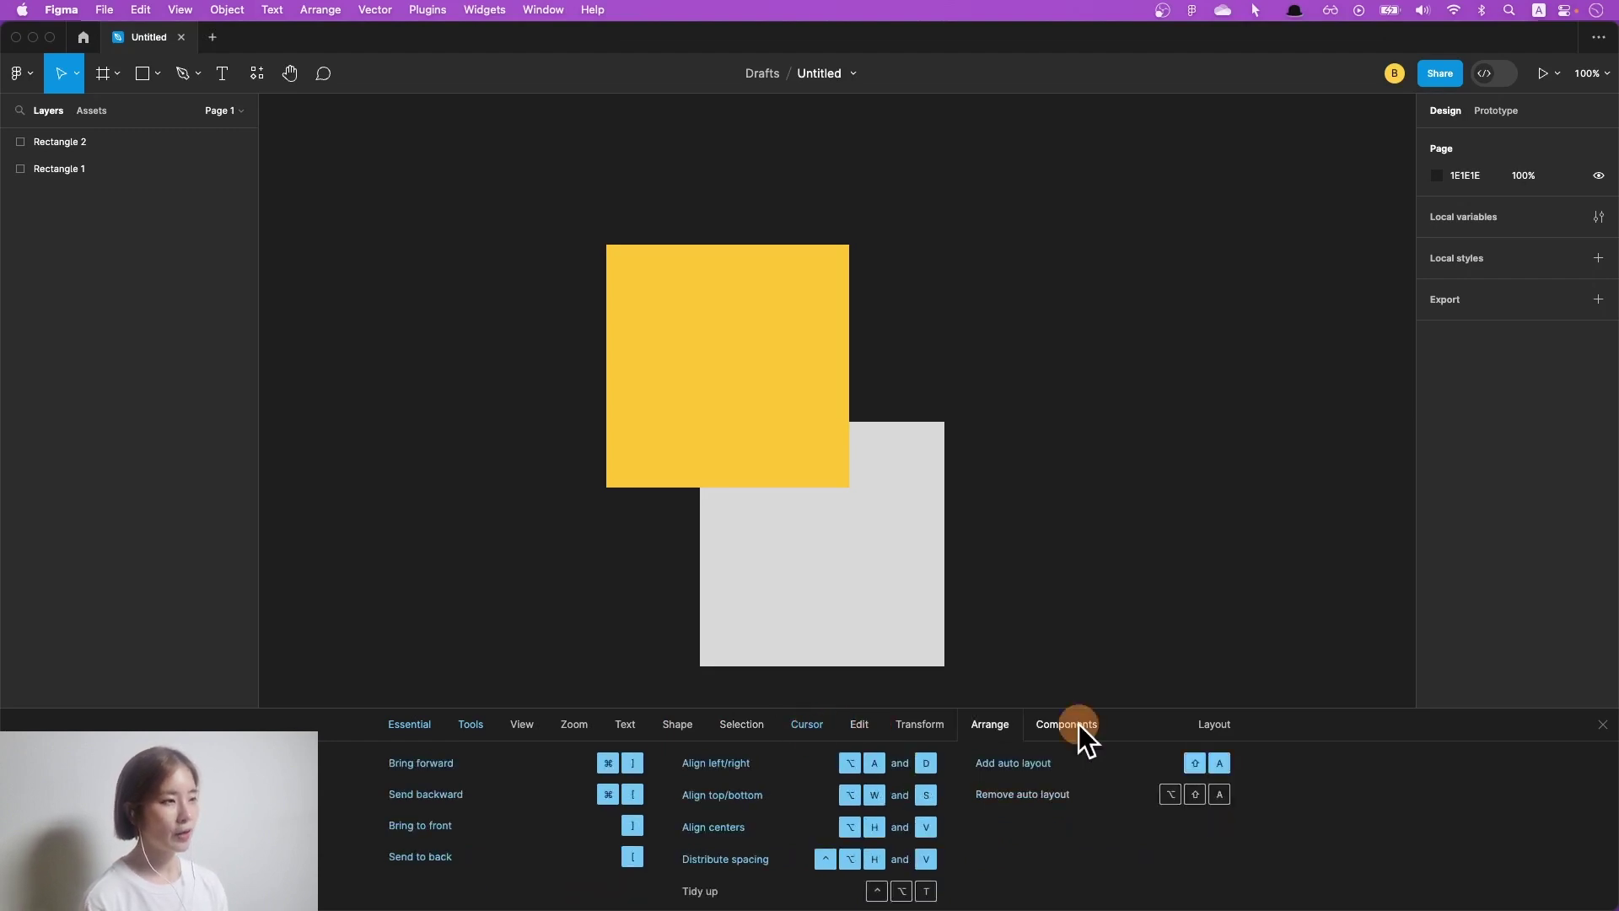
pyautogui.click(1079, 725)
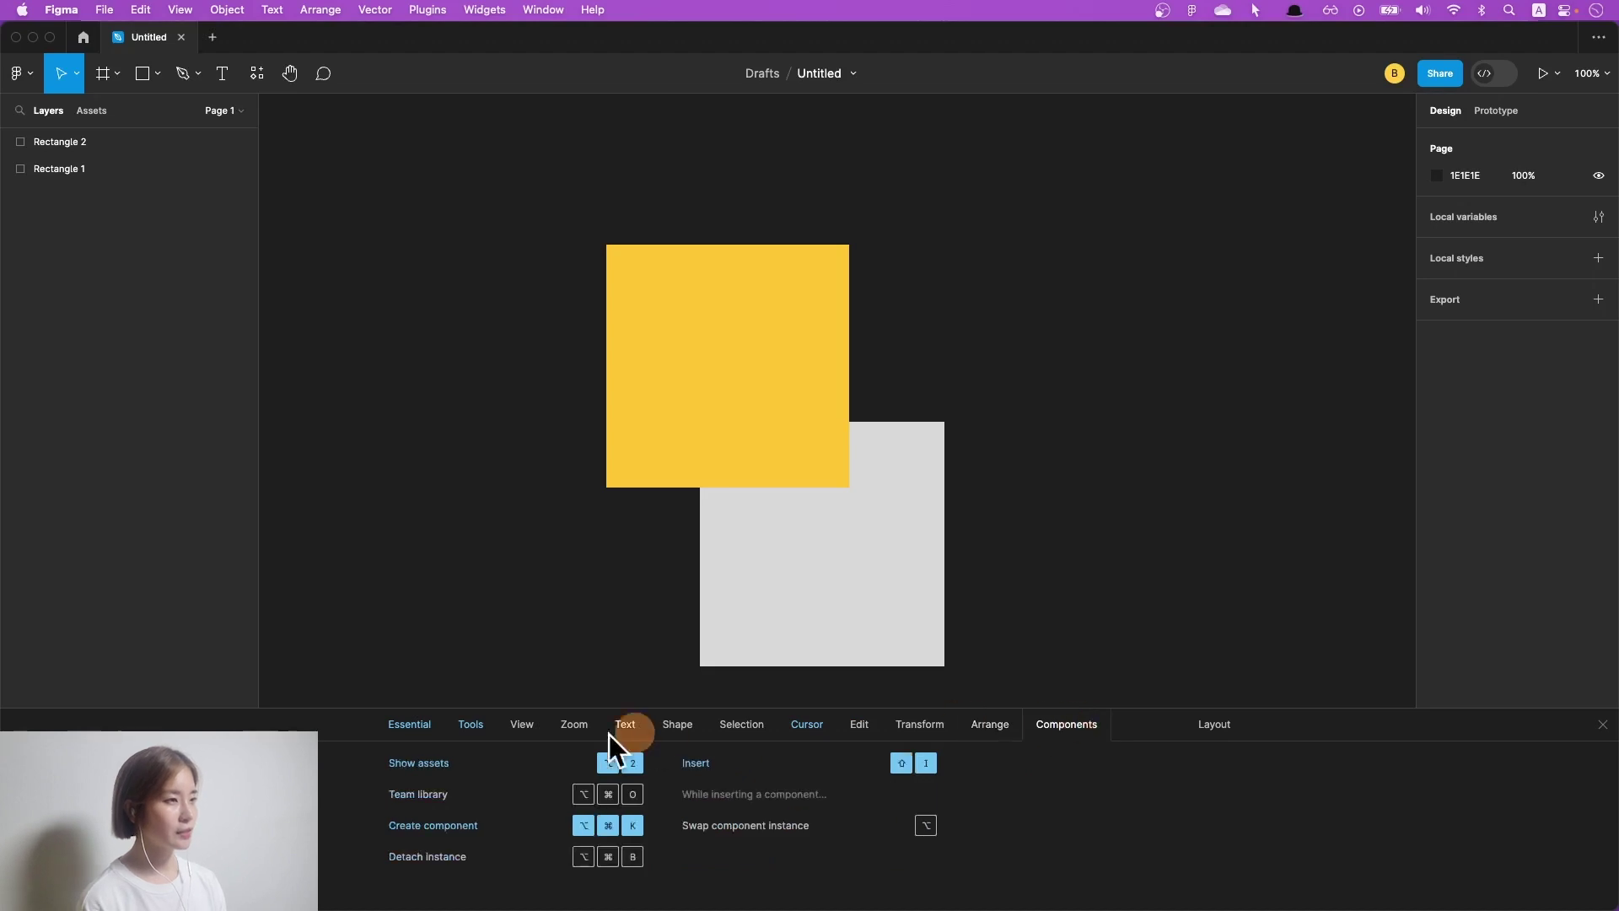
pyautogui.click(417, 724)
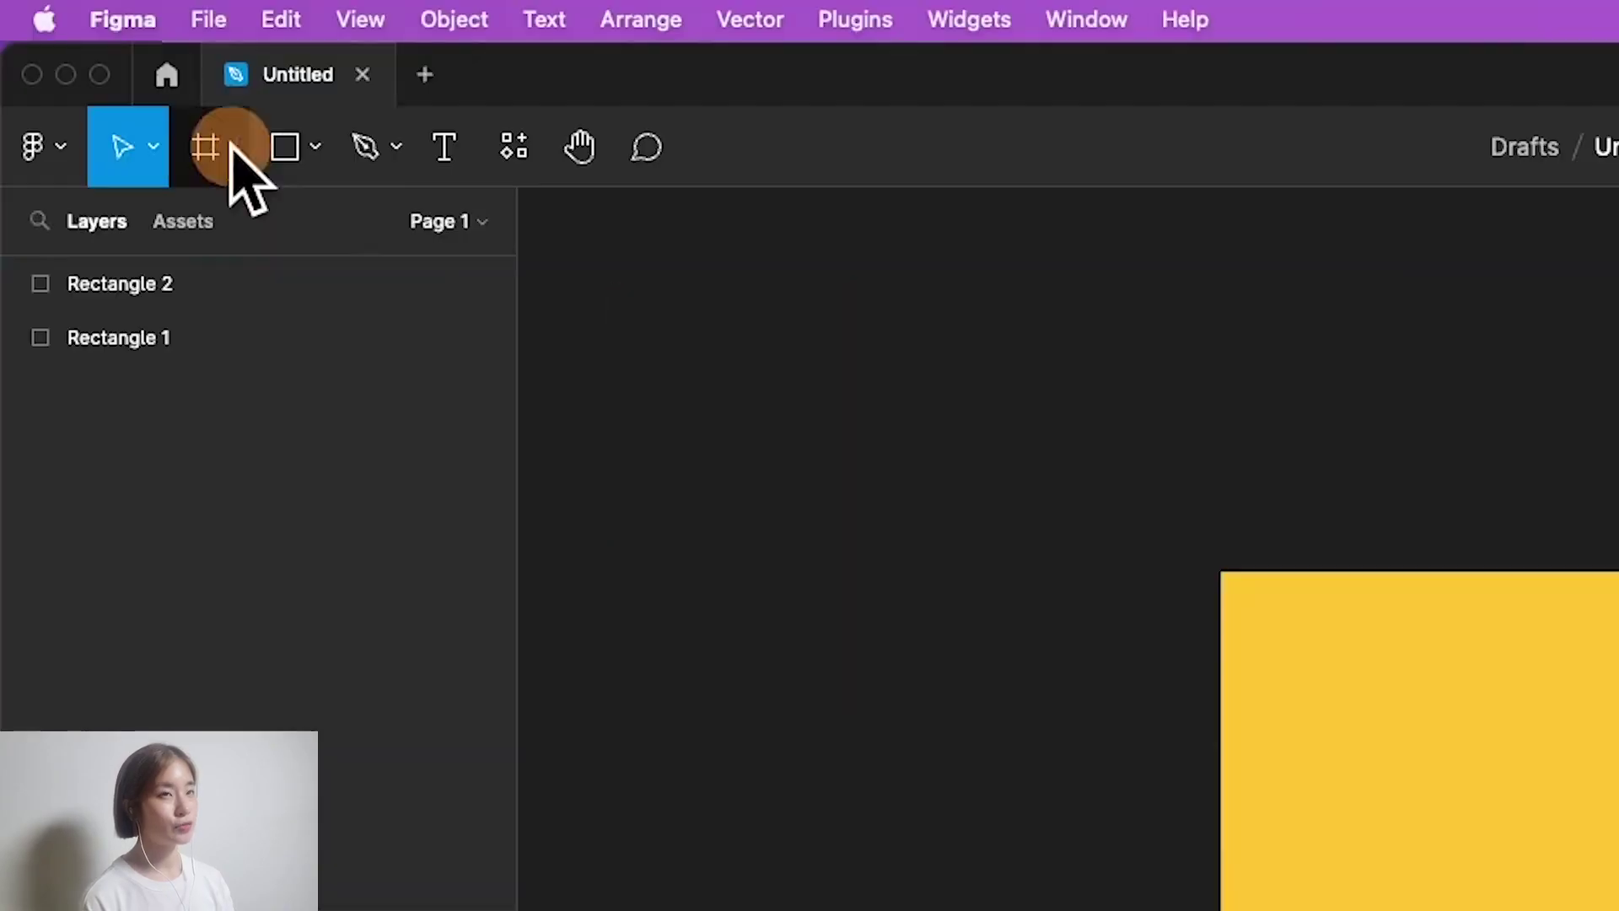
# Step: Browse the frame and shape tool lists, then draw a 376 × 376 square overlapping the yellow one
pyautogui.click(230, 148)
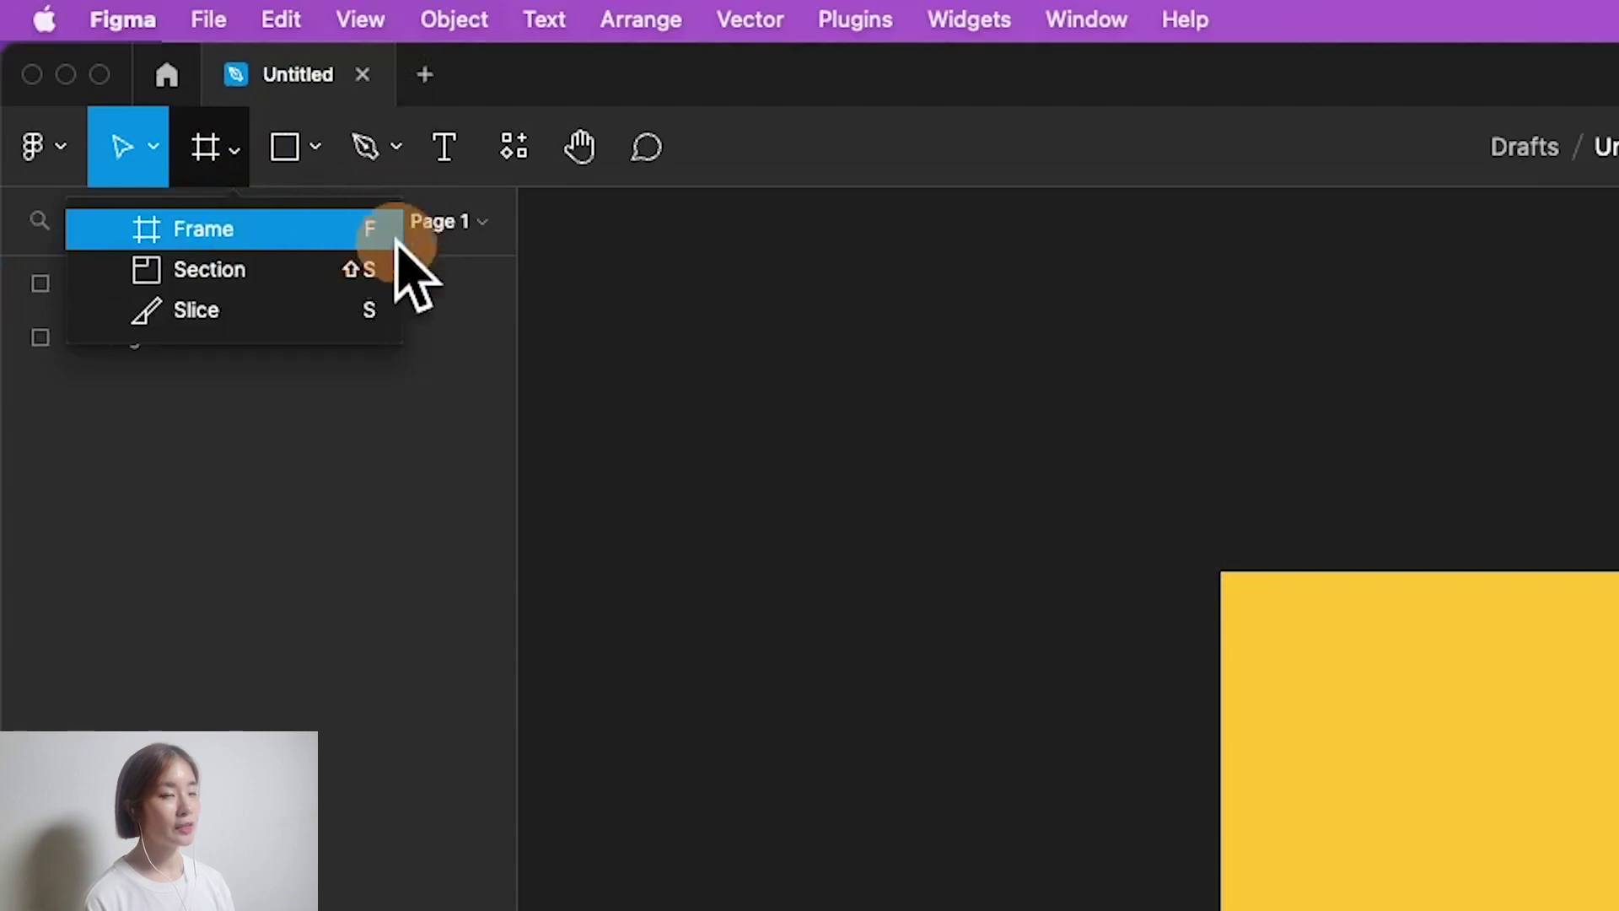
pyautogui.click(284, 152)
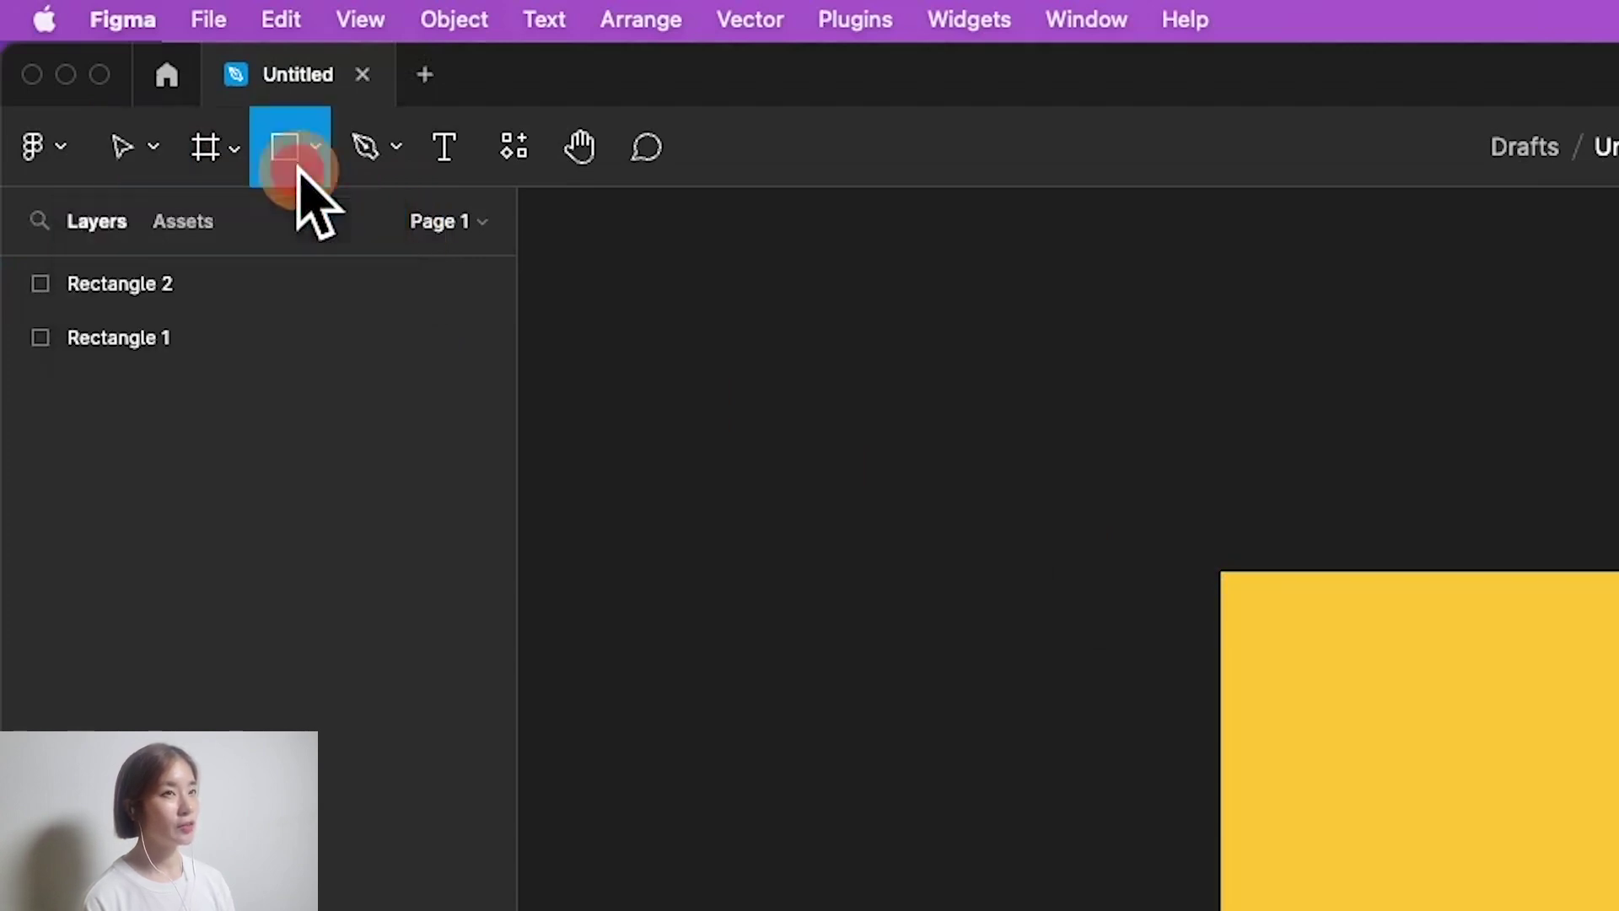
pyautogui.click(309, 149)
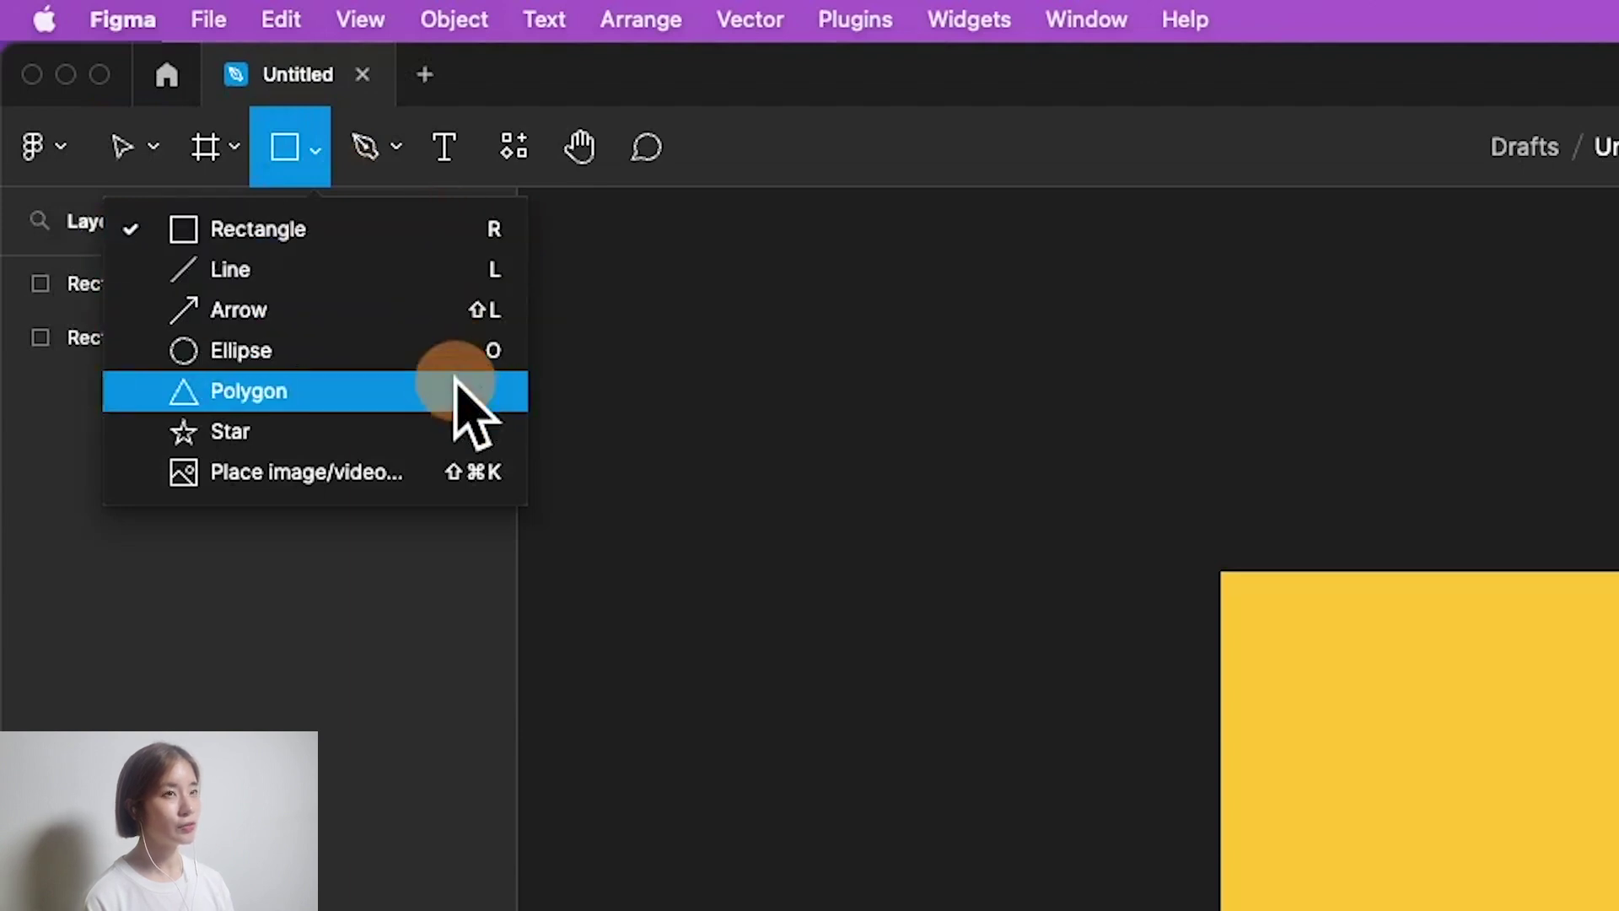
pyautogui.press('f')
pyautogui.click(315, 150)
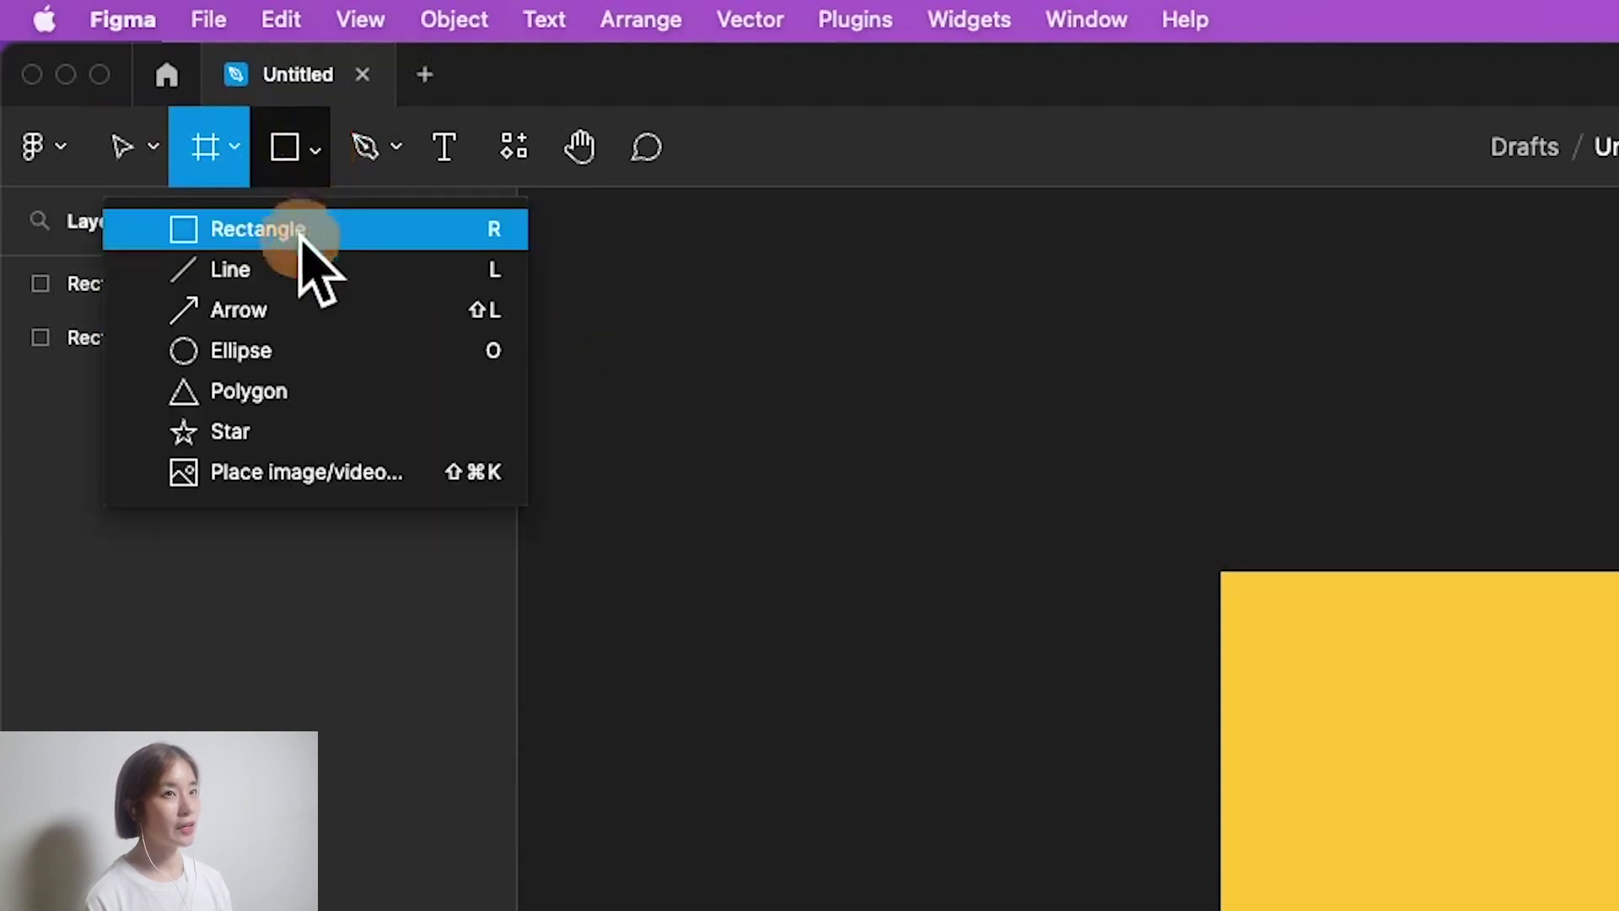
pyautogui.click(226, 145)
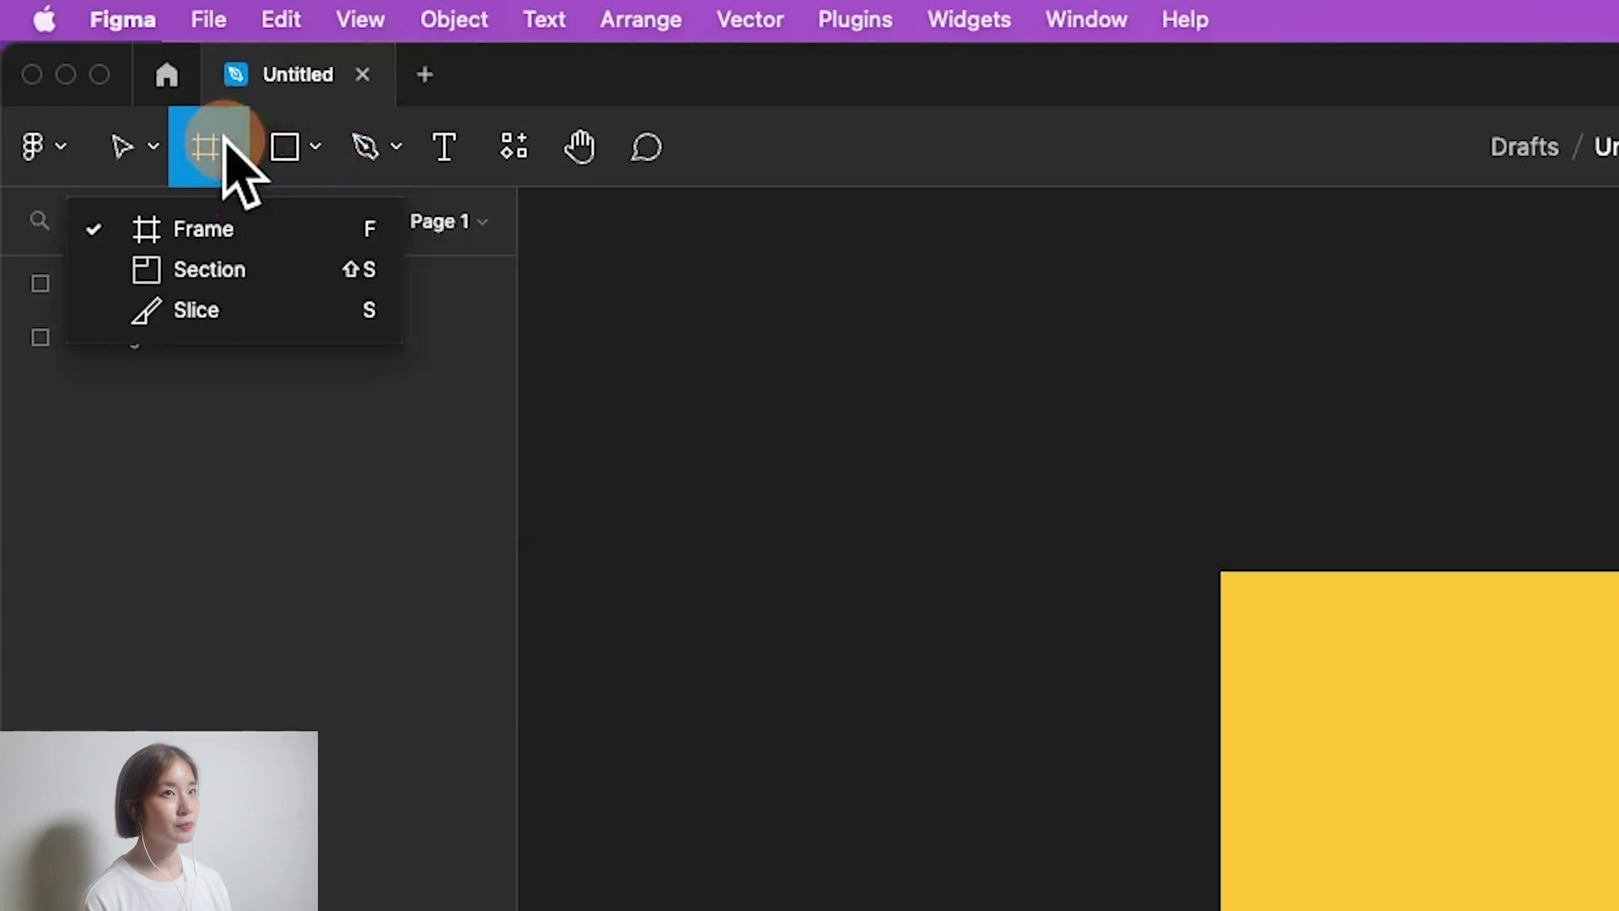
pyautogui.click(942, 109)
pyautogui.press('r')
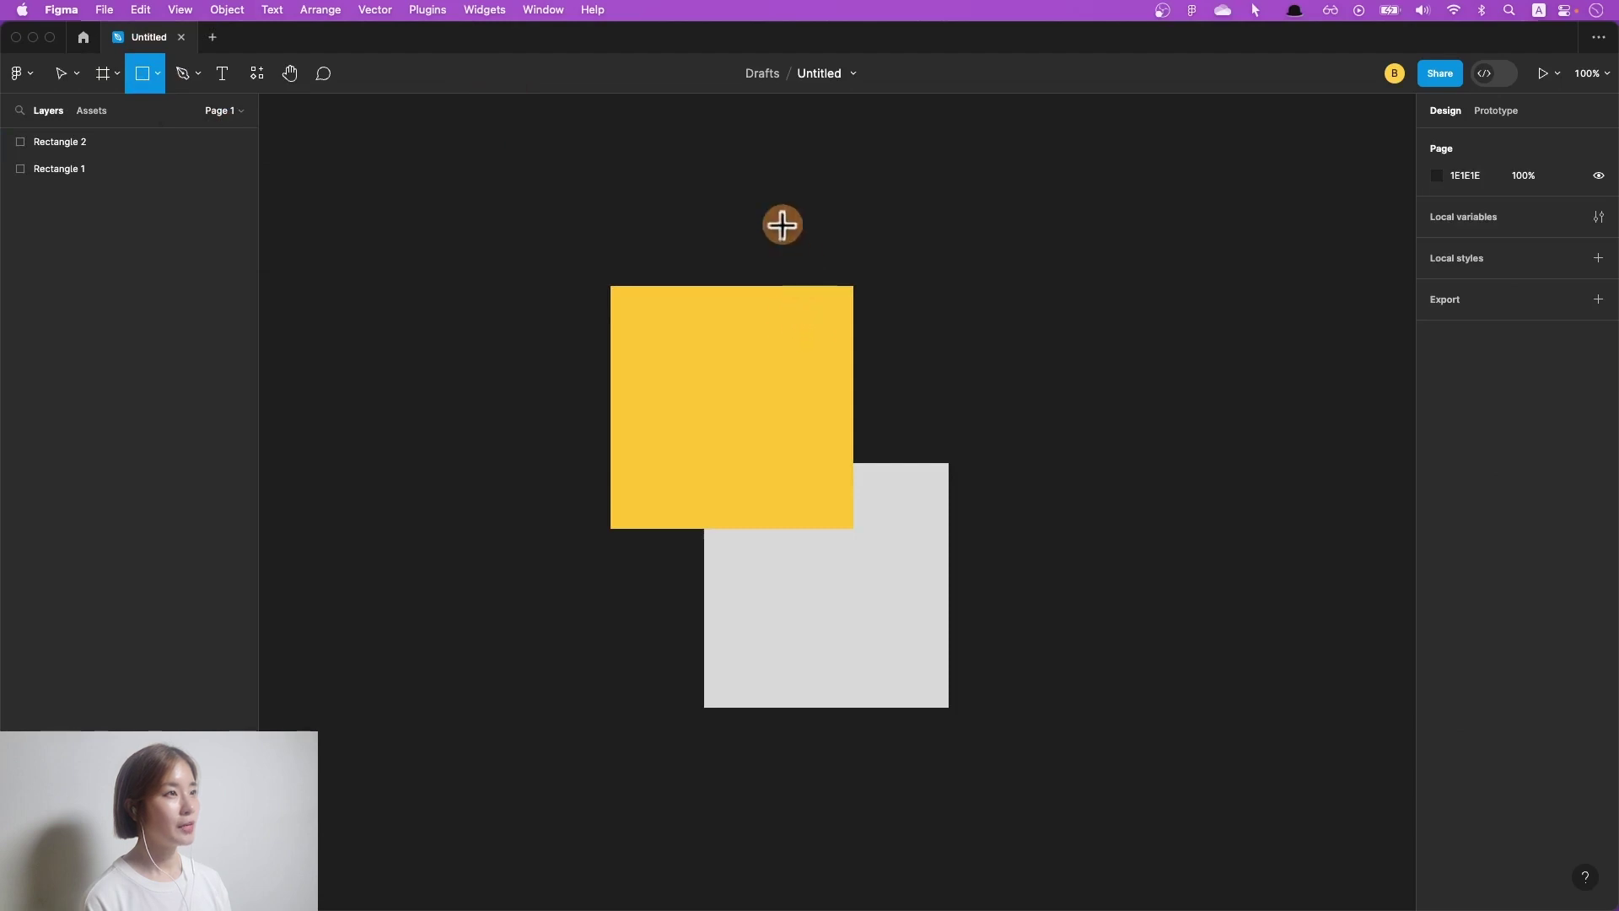
pyautogui.moveTo(782, 224); pyautogui.dragTo(1099, 529)
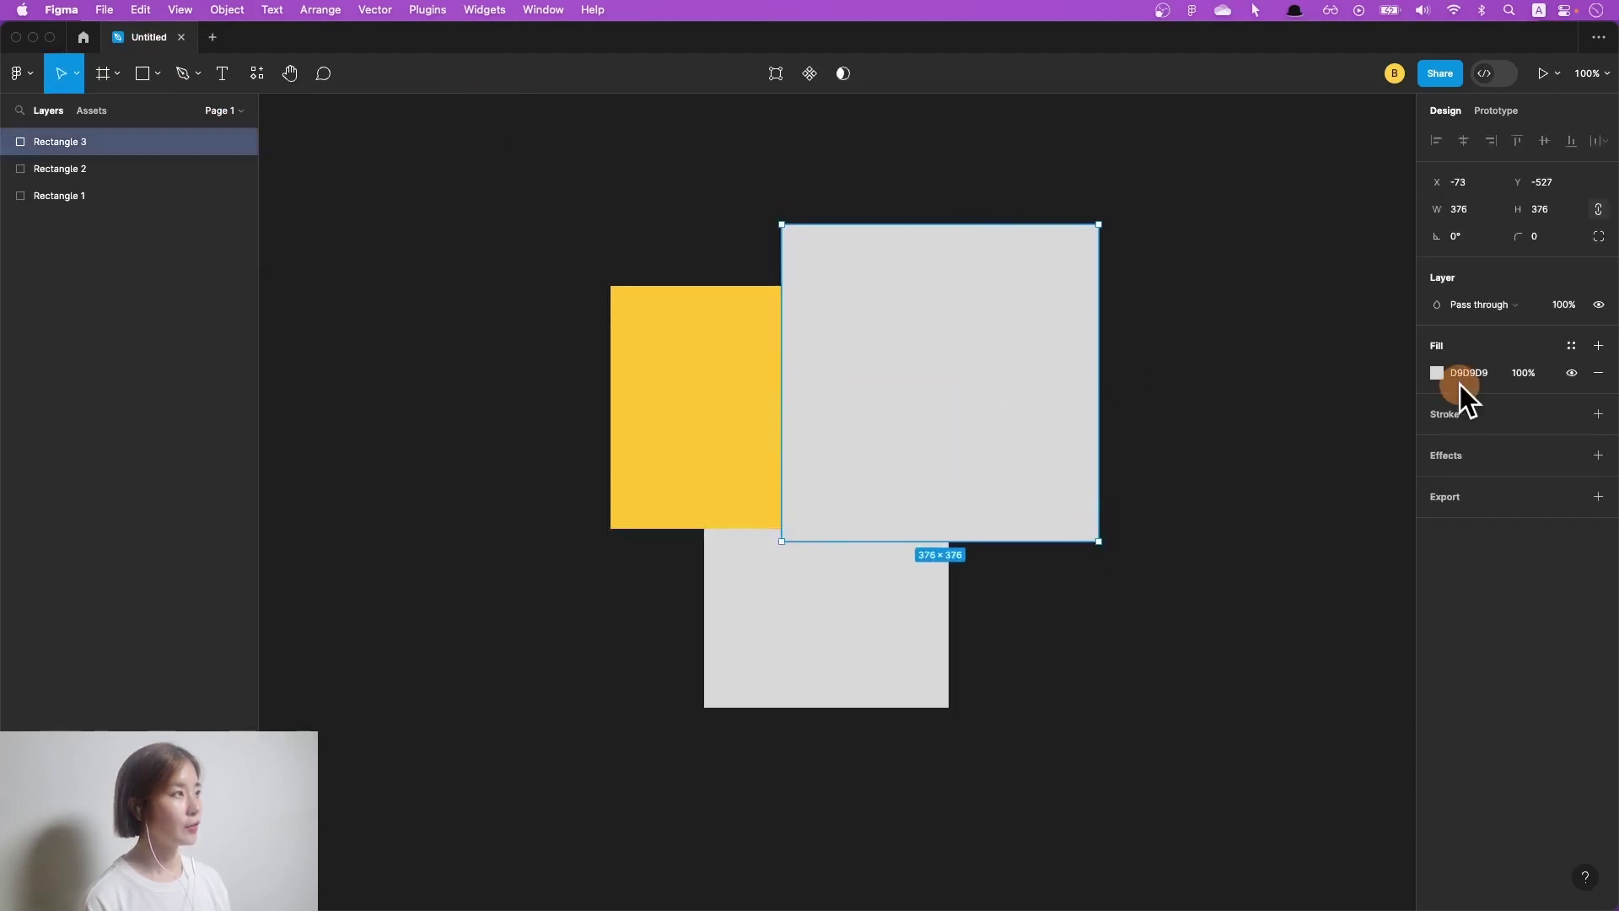
# Step: Change the new square's fill from grey to bright blue
pyautogui.click(1436, 372)
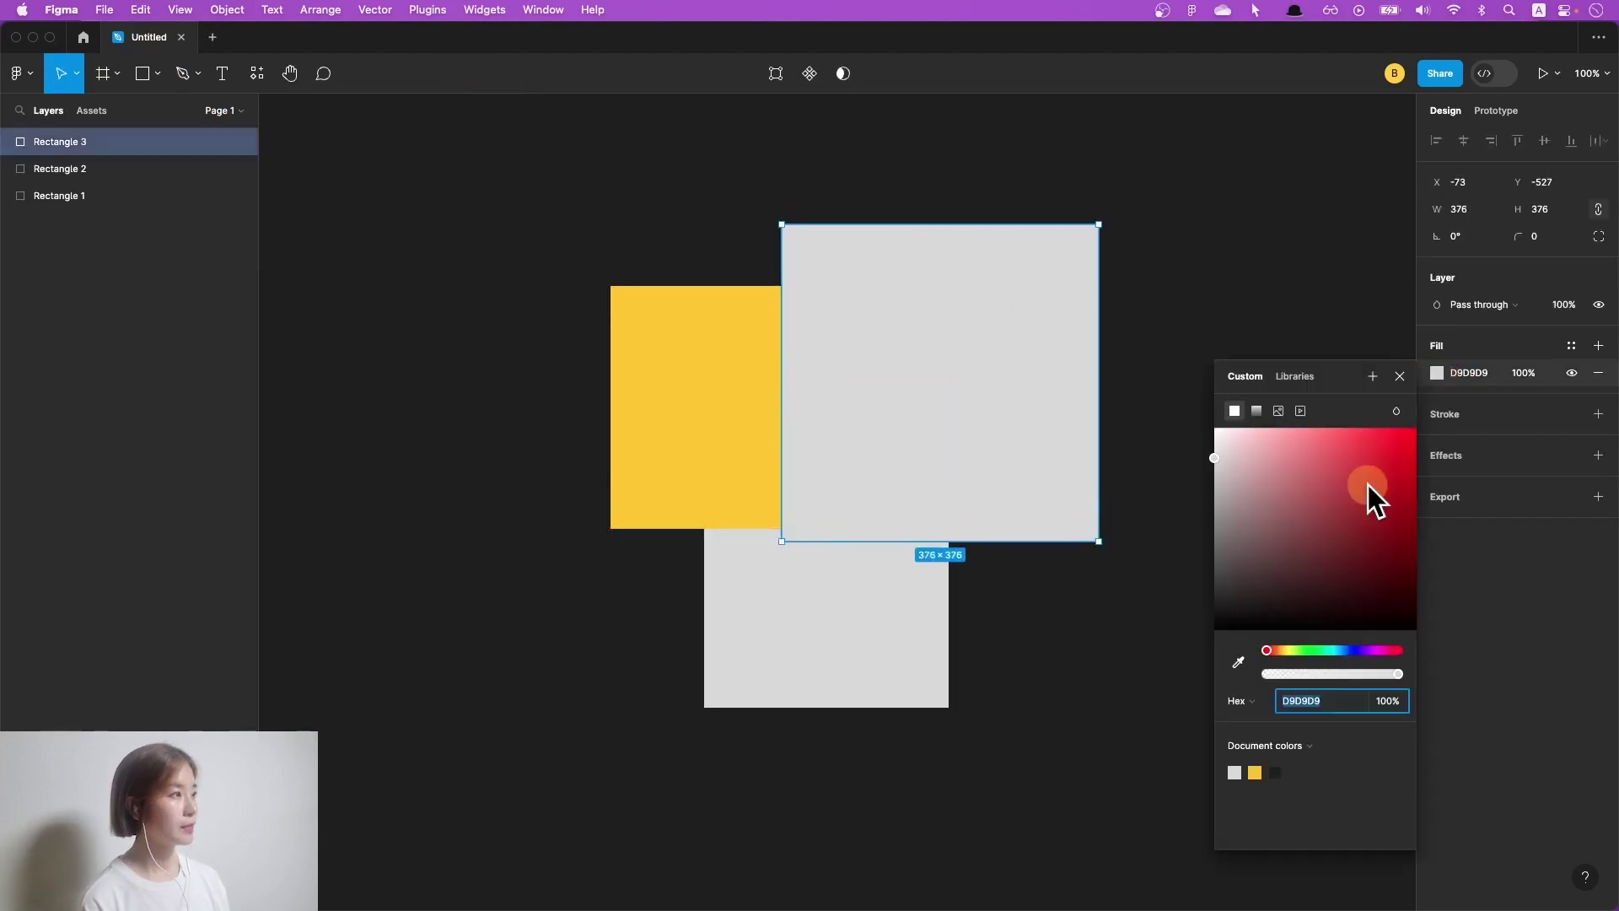
pyautogui.click(1344, 650)
pyautogui.click(1408, 432)
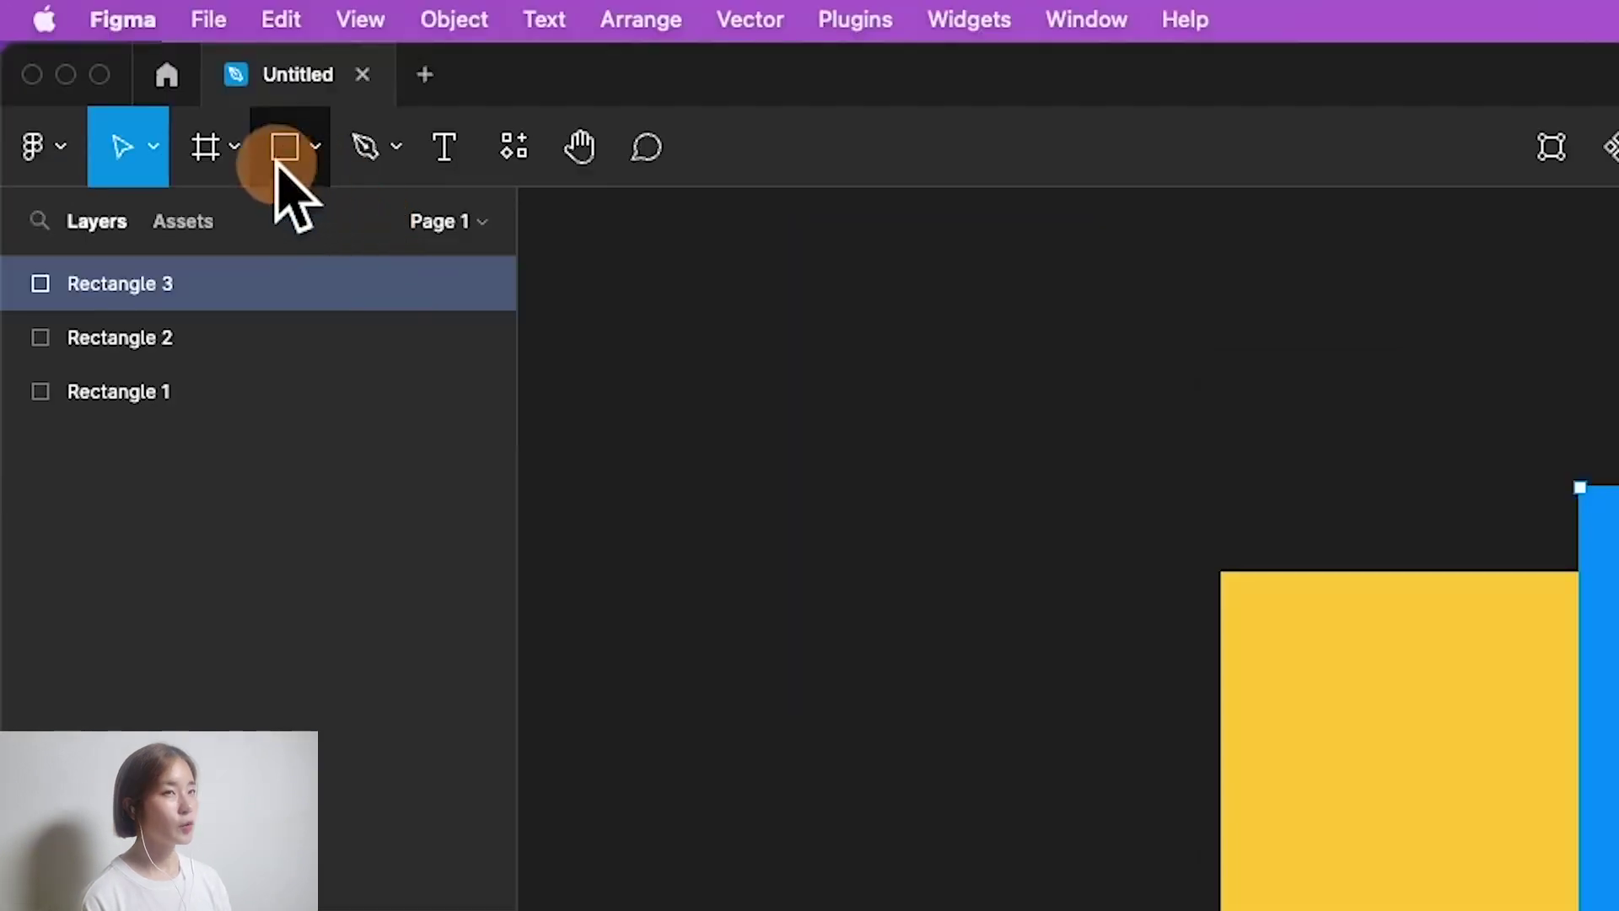
# Step: Activate the Frame tool (F) so the phone size presets are listed
pyautogui.click(233, 157)
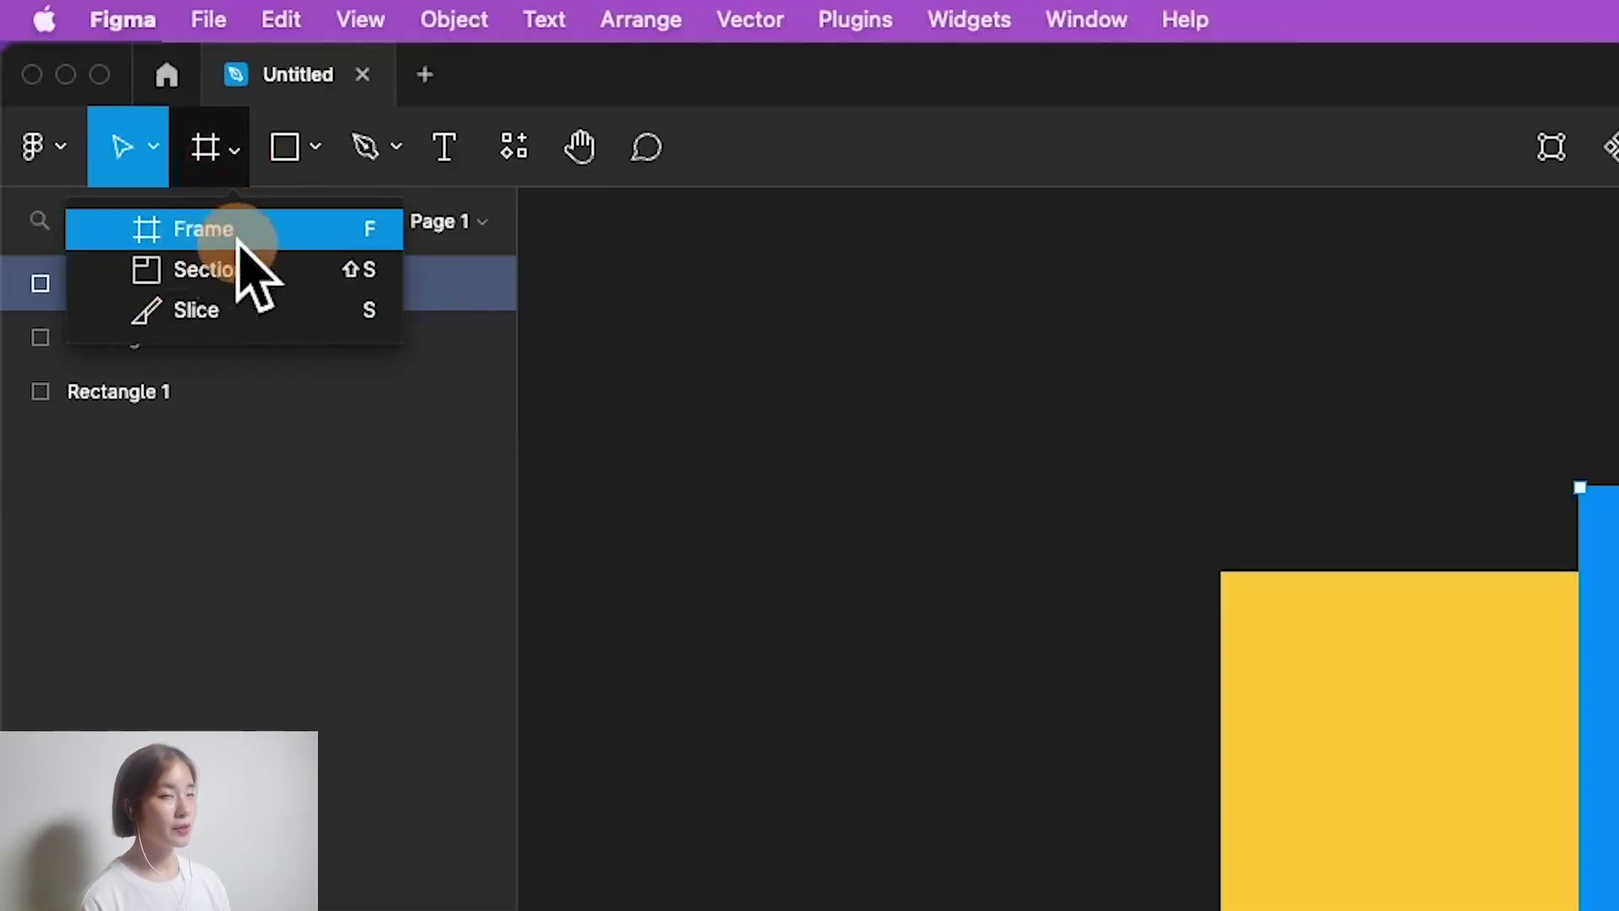
pyautogui.click(1307, 544)
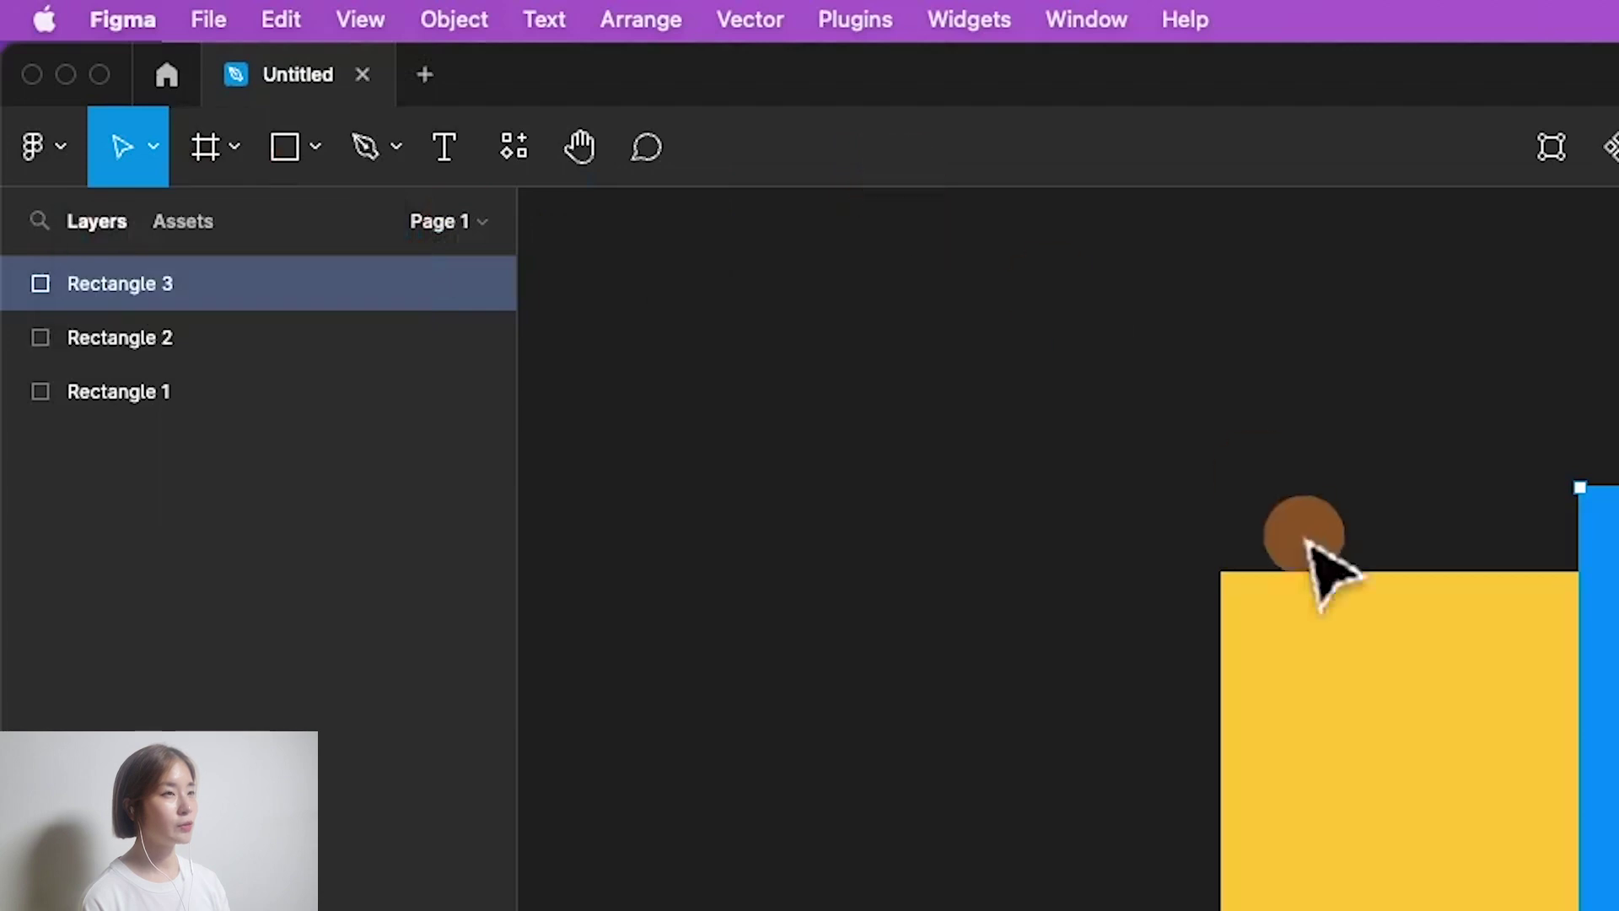
pyautogui.press('f')
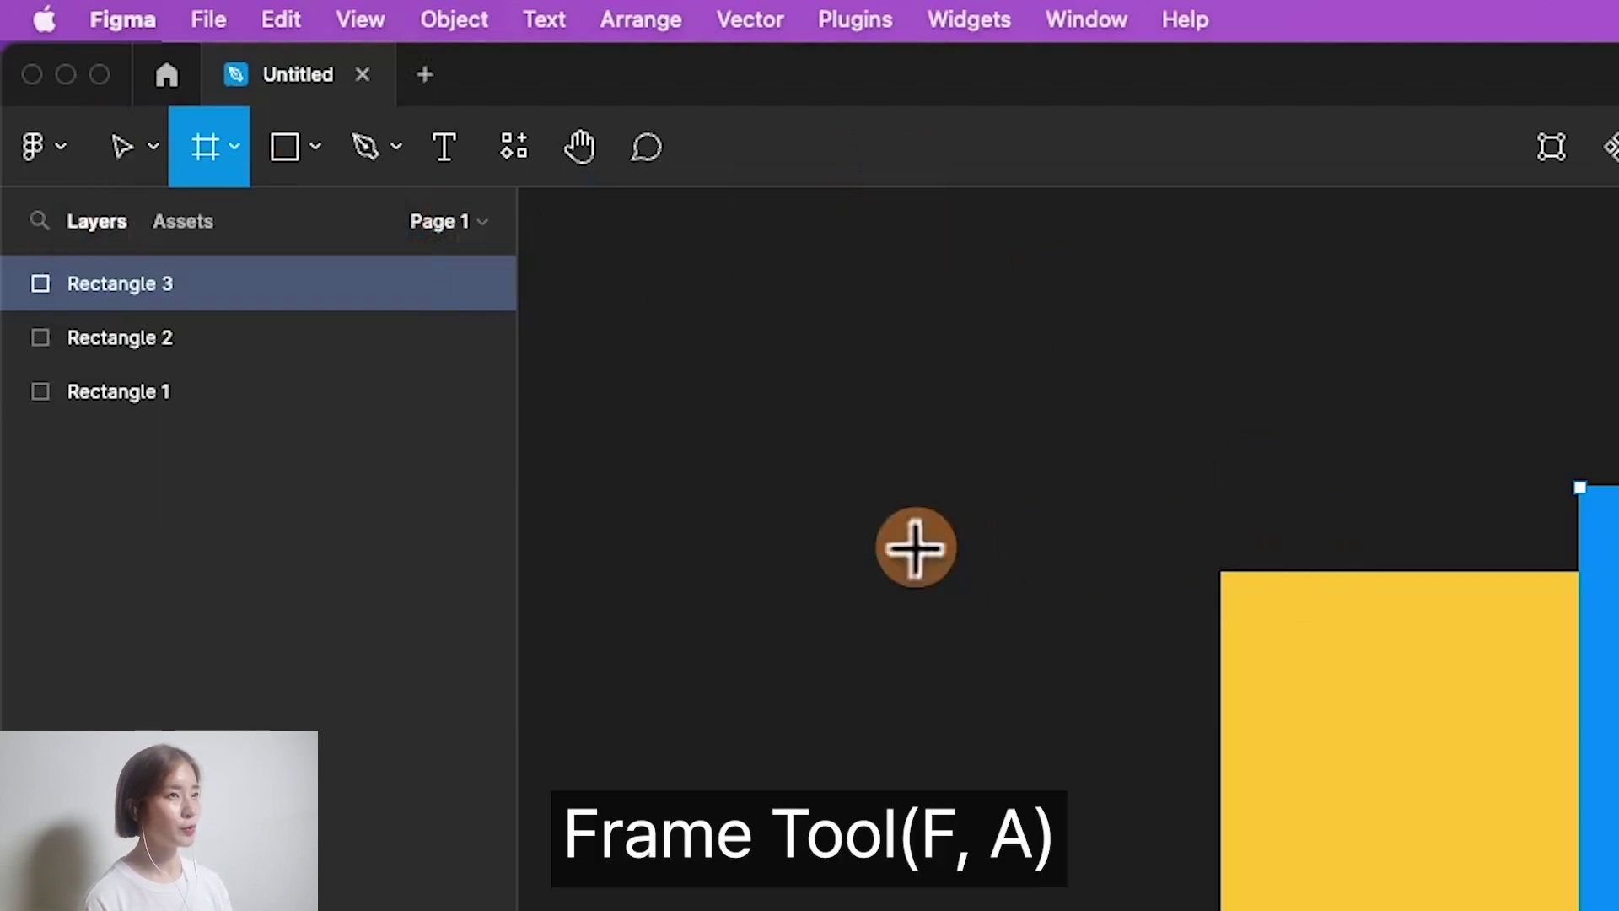
pyautogui.hscroll(5, 1121, 310)
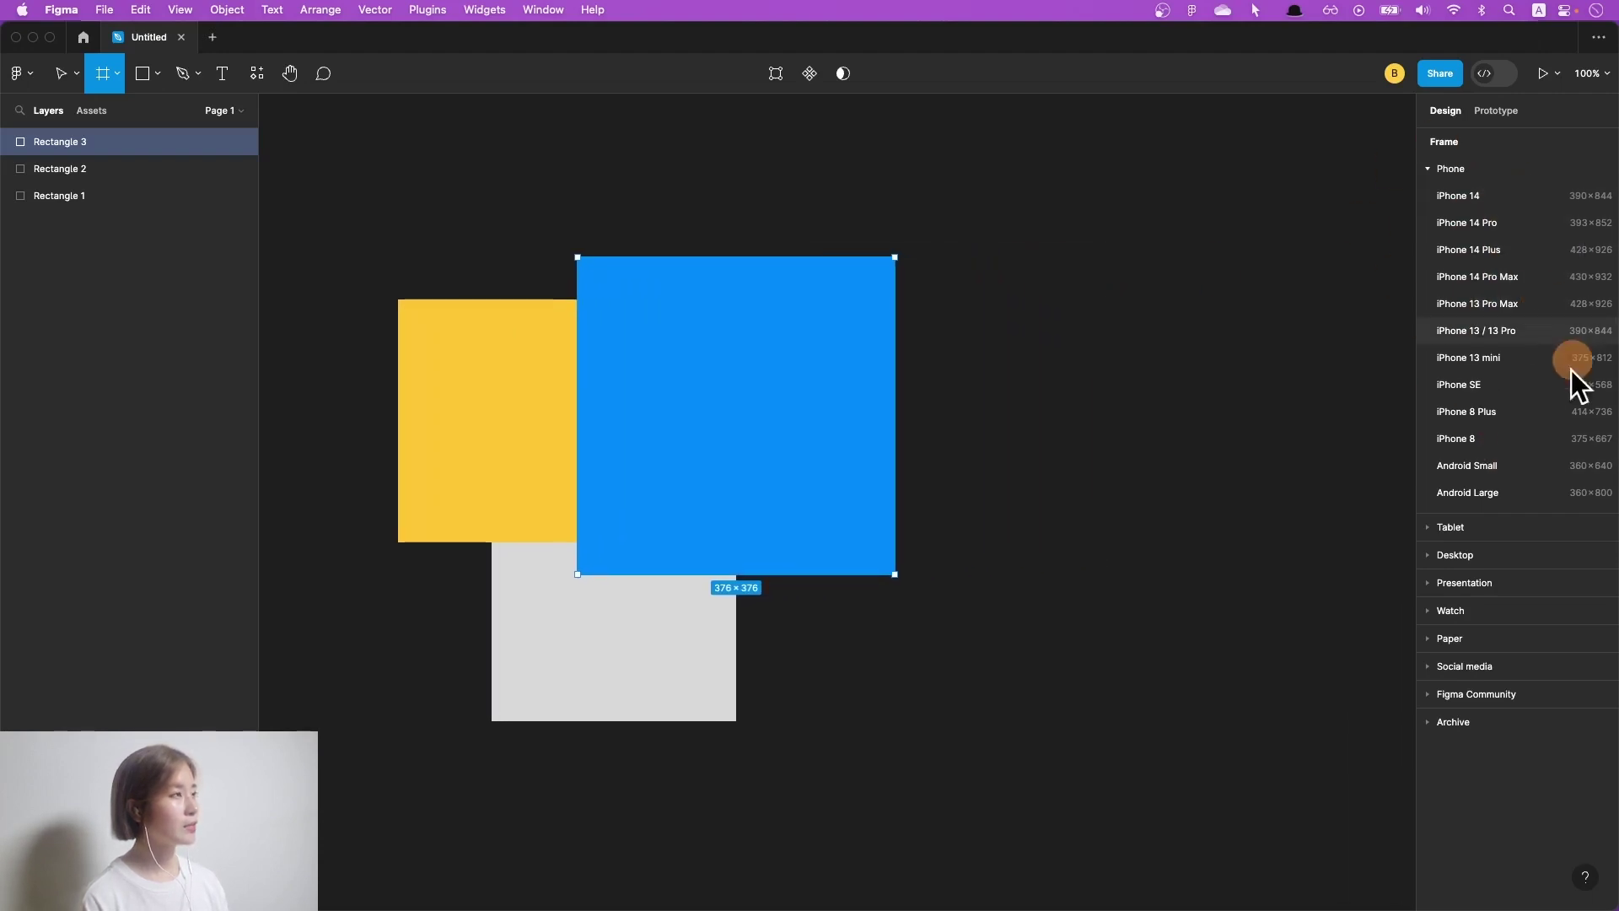
# Step: Add a 393 × 852 iPhone 14 Pro frame from the Phone presets
pyautogui.click(1489, 221)
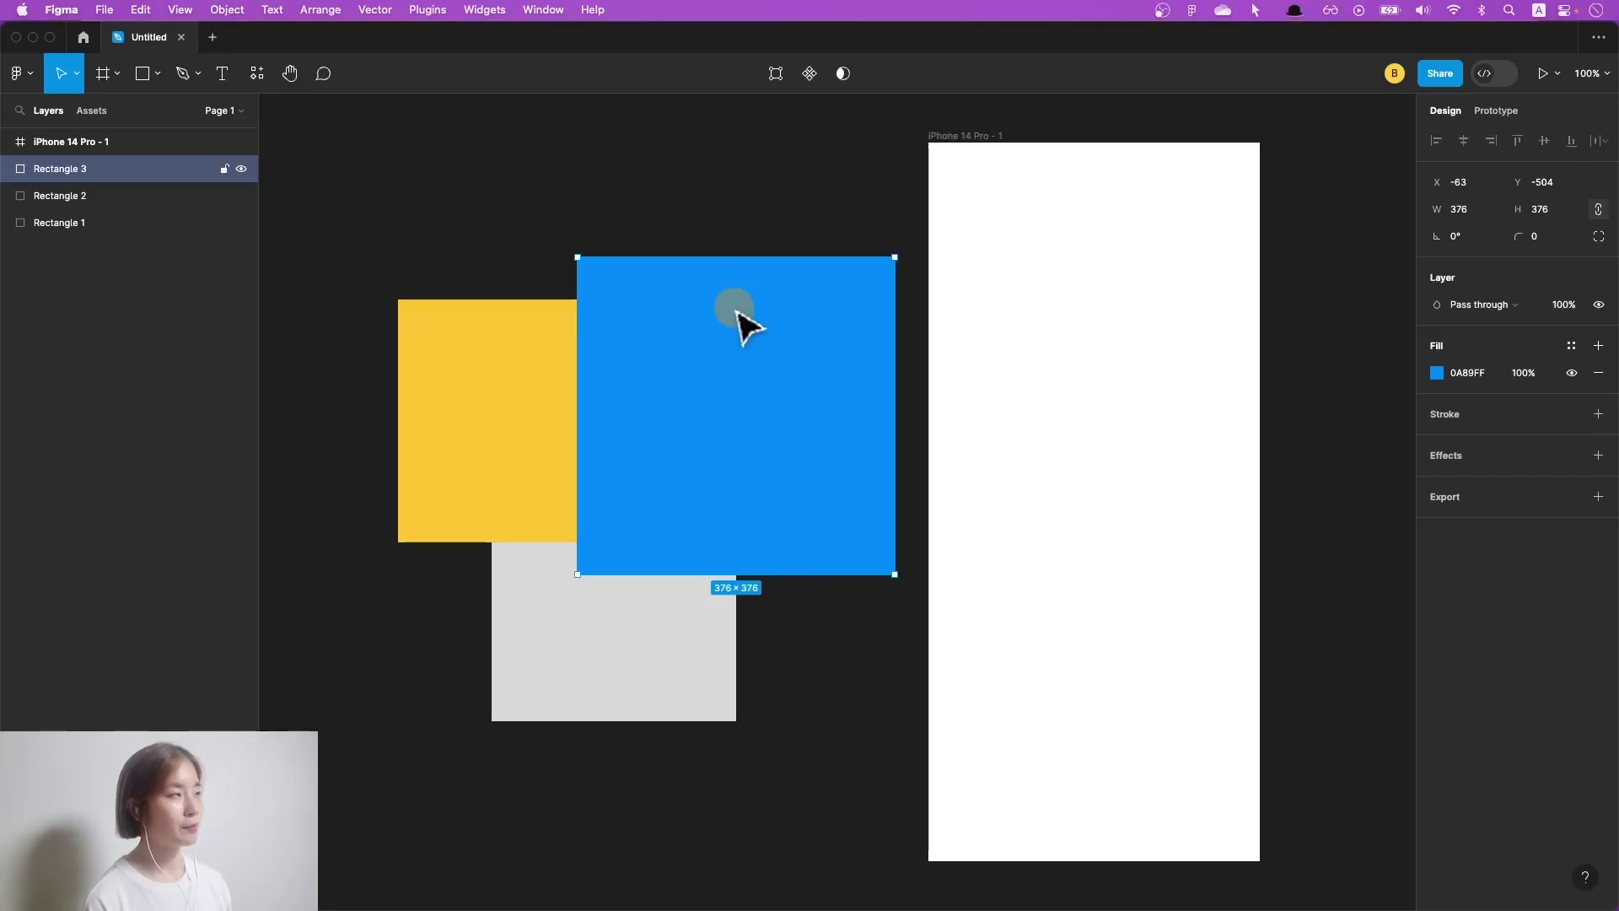
pyautogui.moveTo(715, 354)
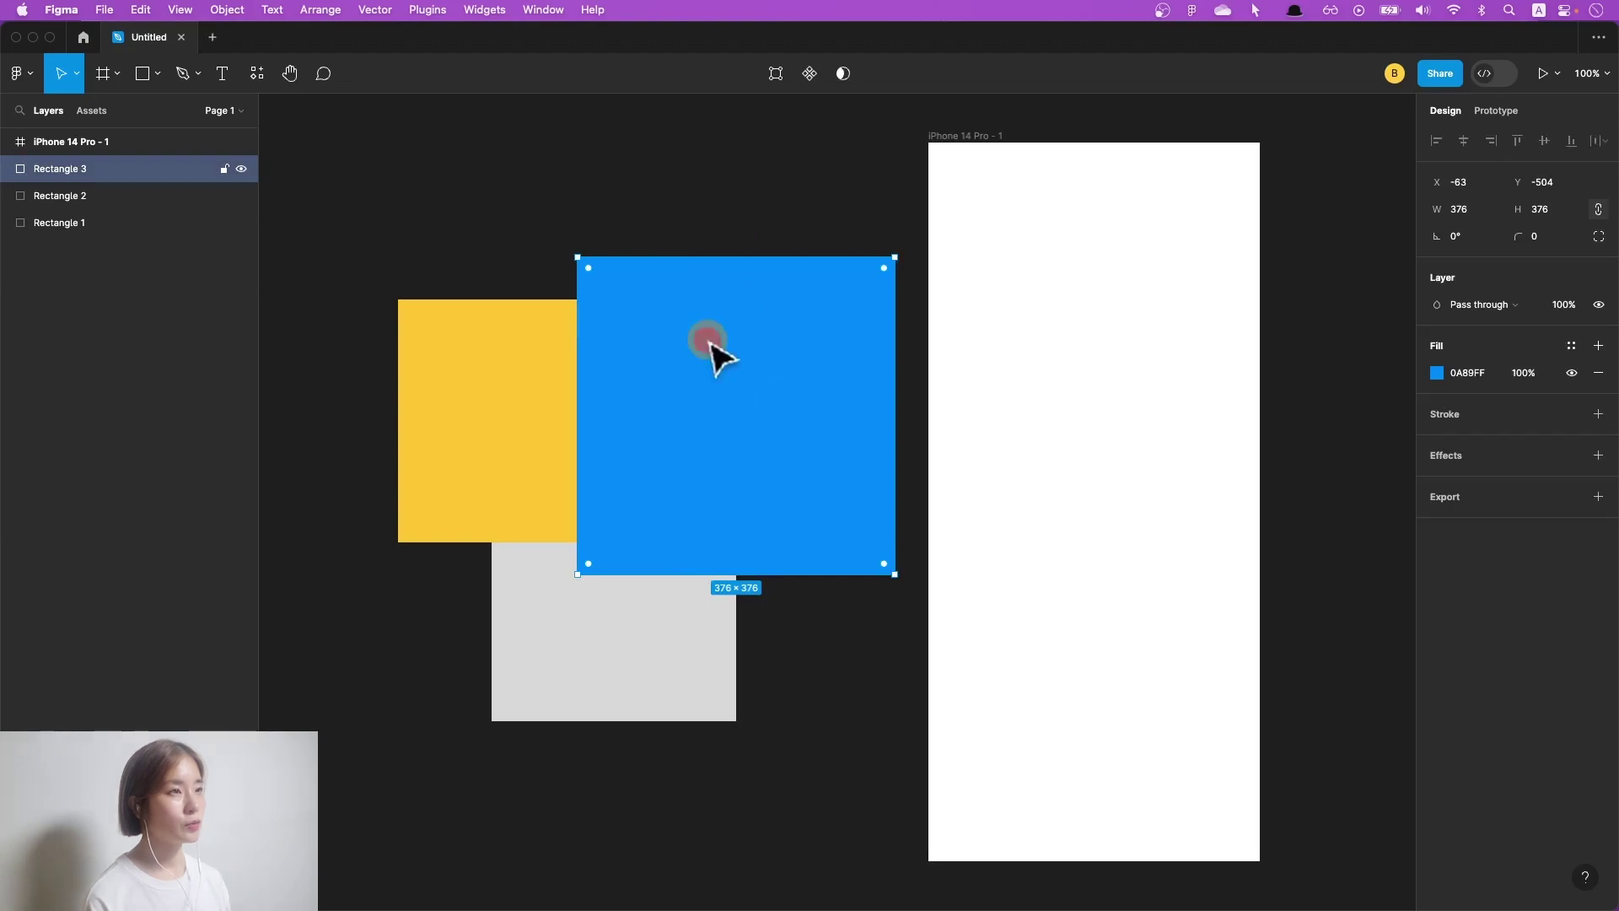
# Step: Review the main menu's Object options, then send the blue square to back and bring it to front
pyautogui.click(17, 73)
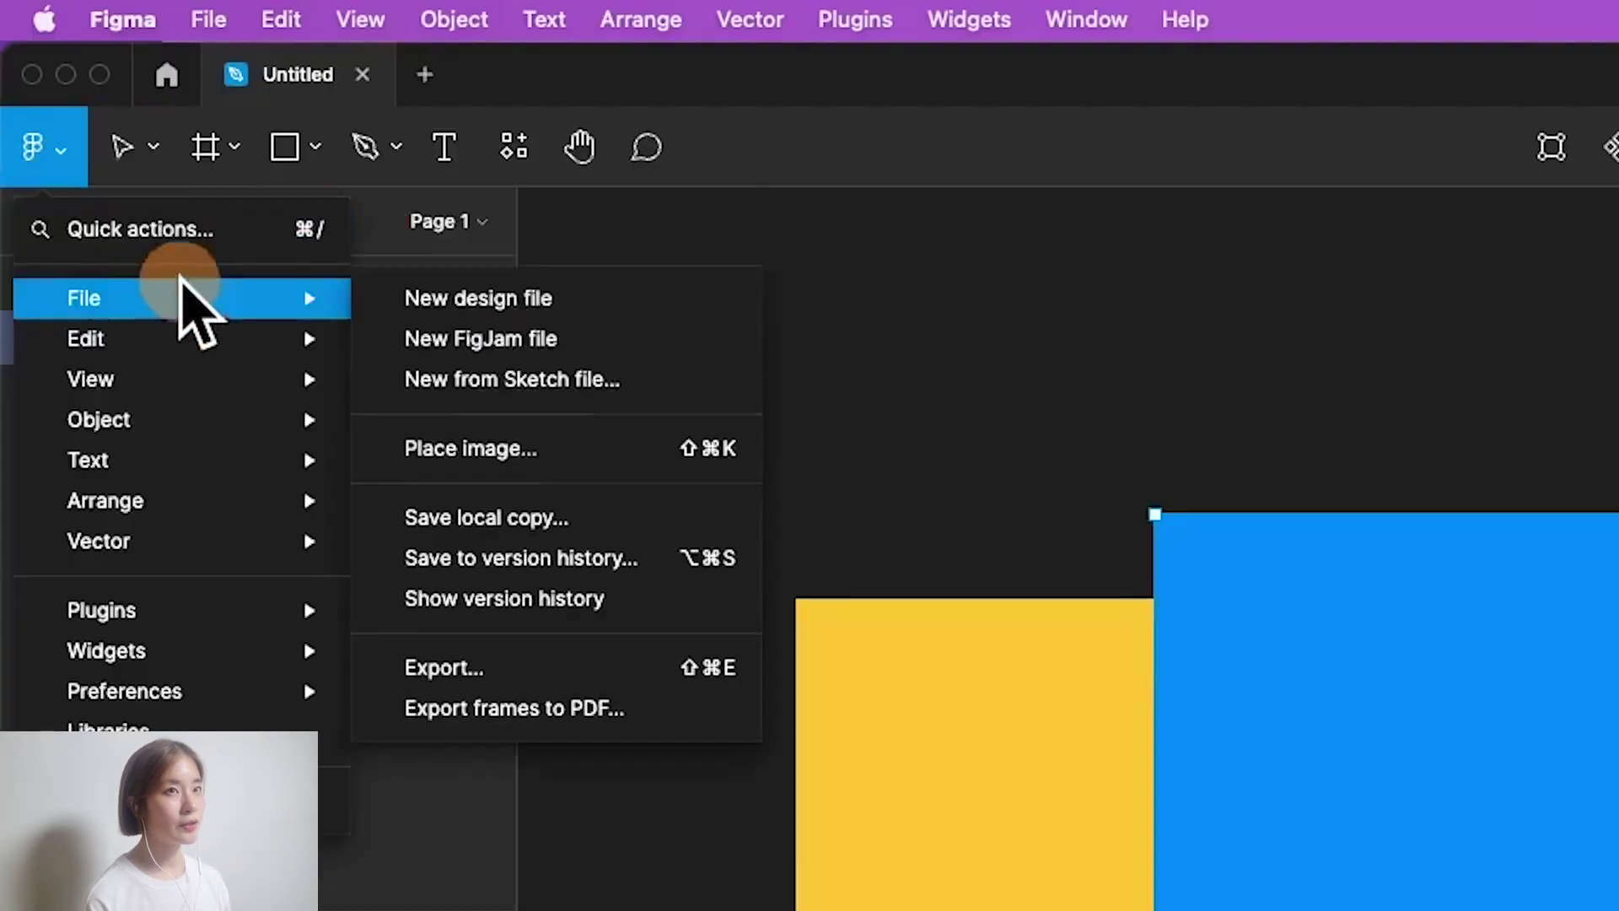
pyautogui.moveTo(177, 418)
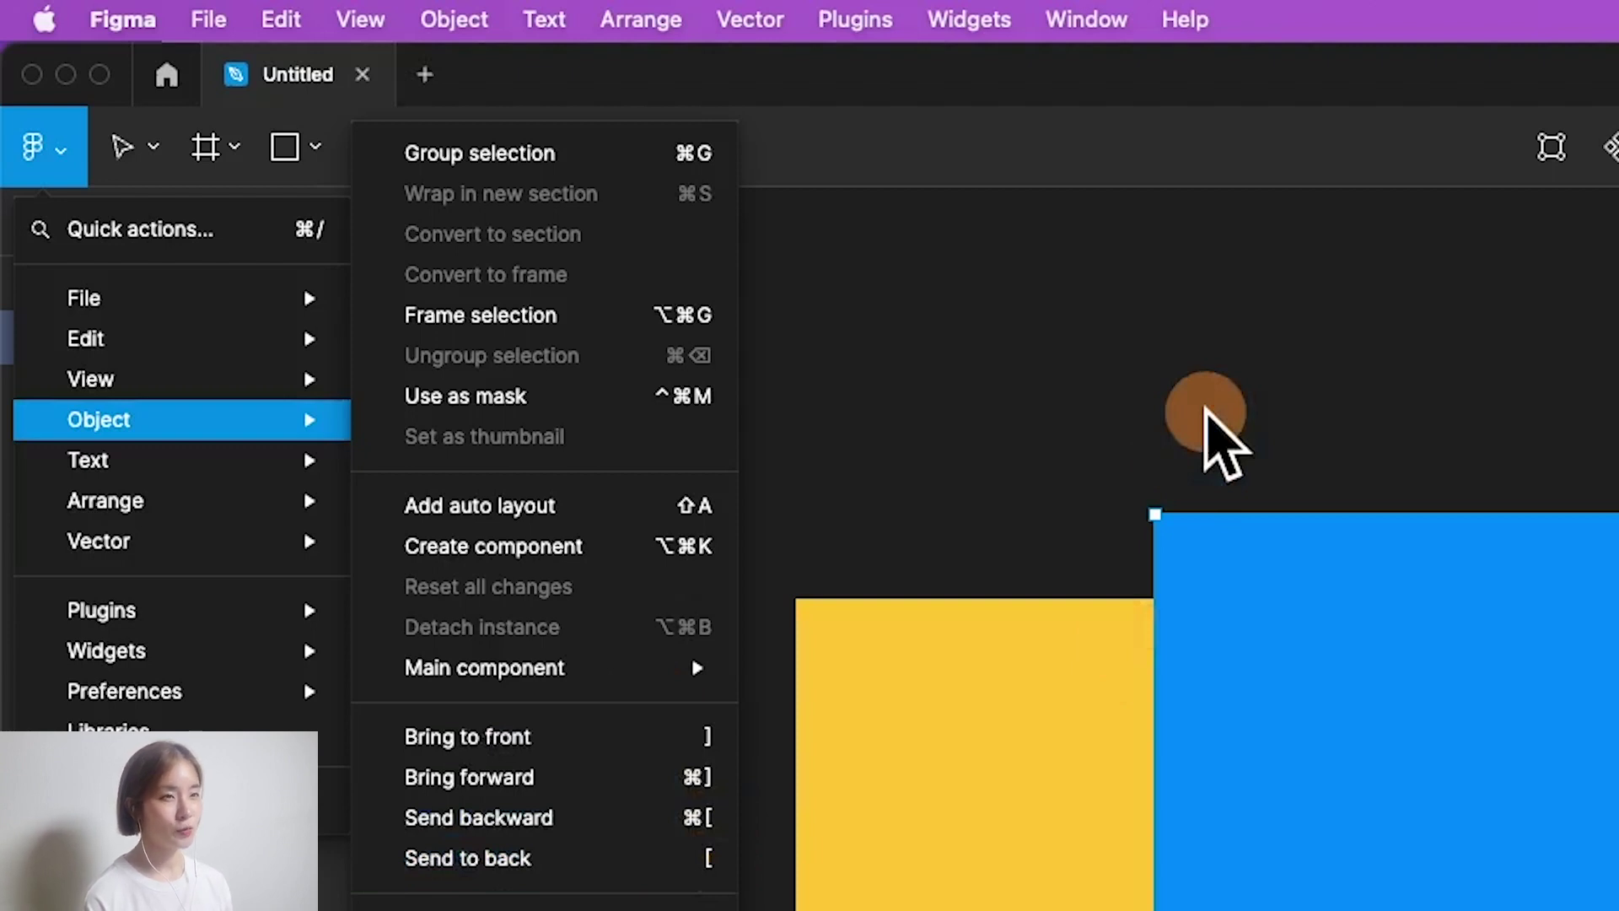
pyautogui.click(1214, 422)
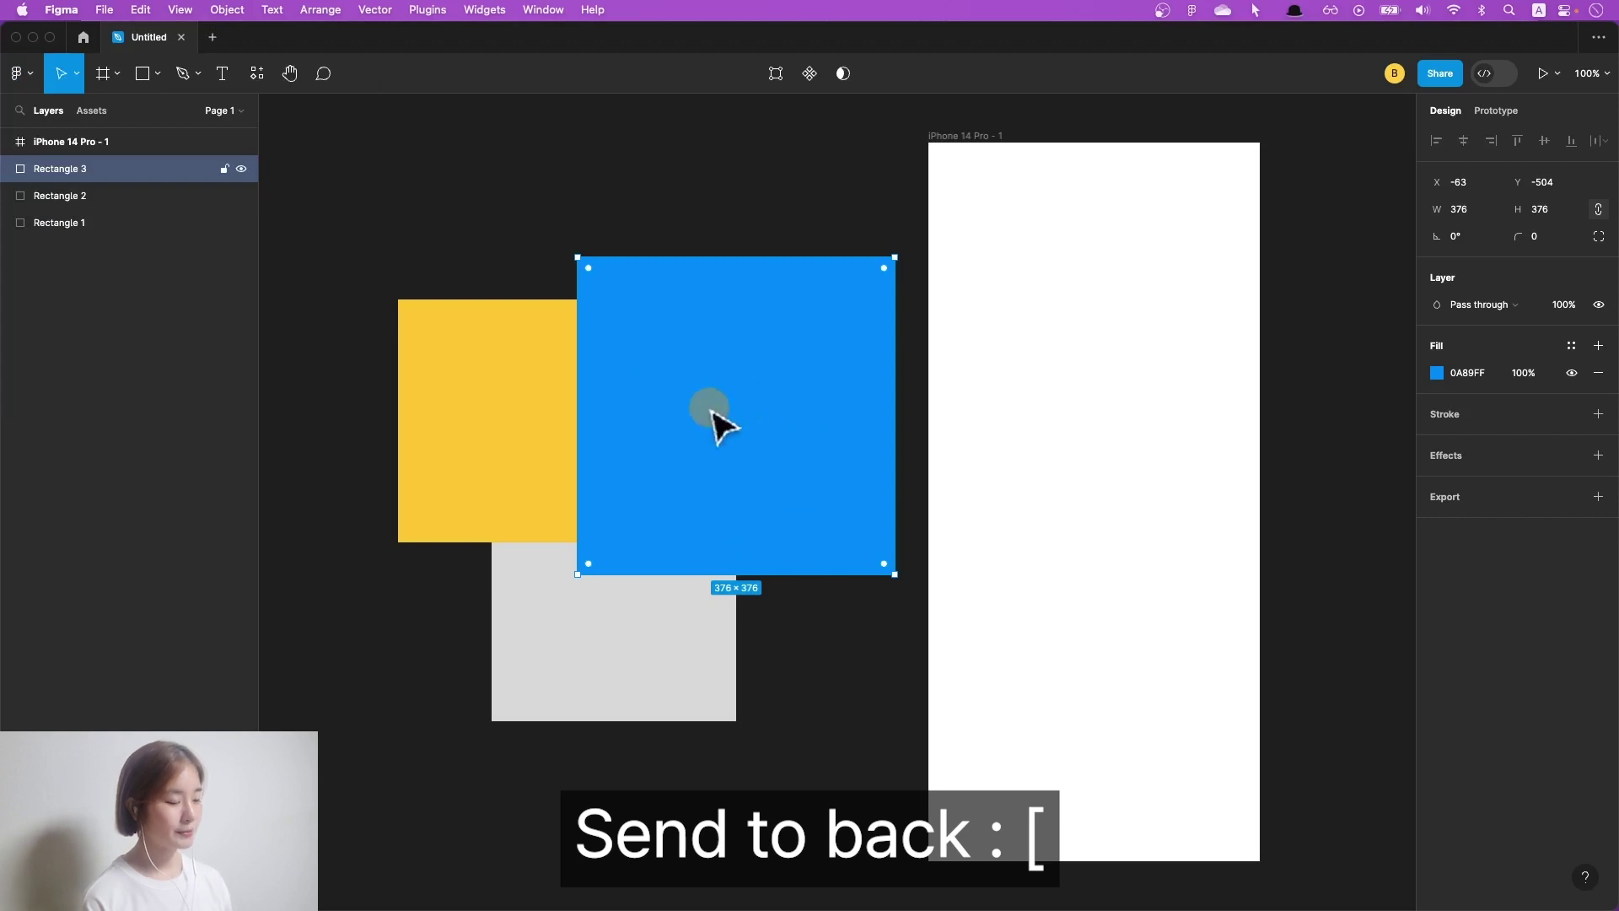
pyautogui.press('[')
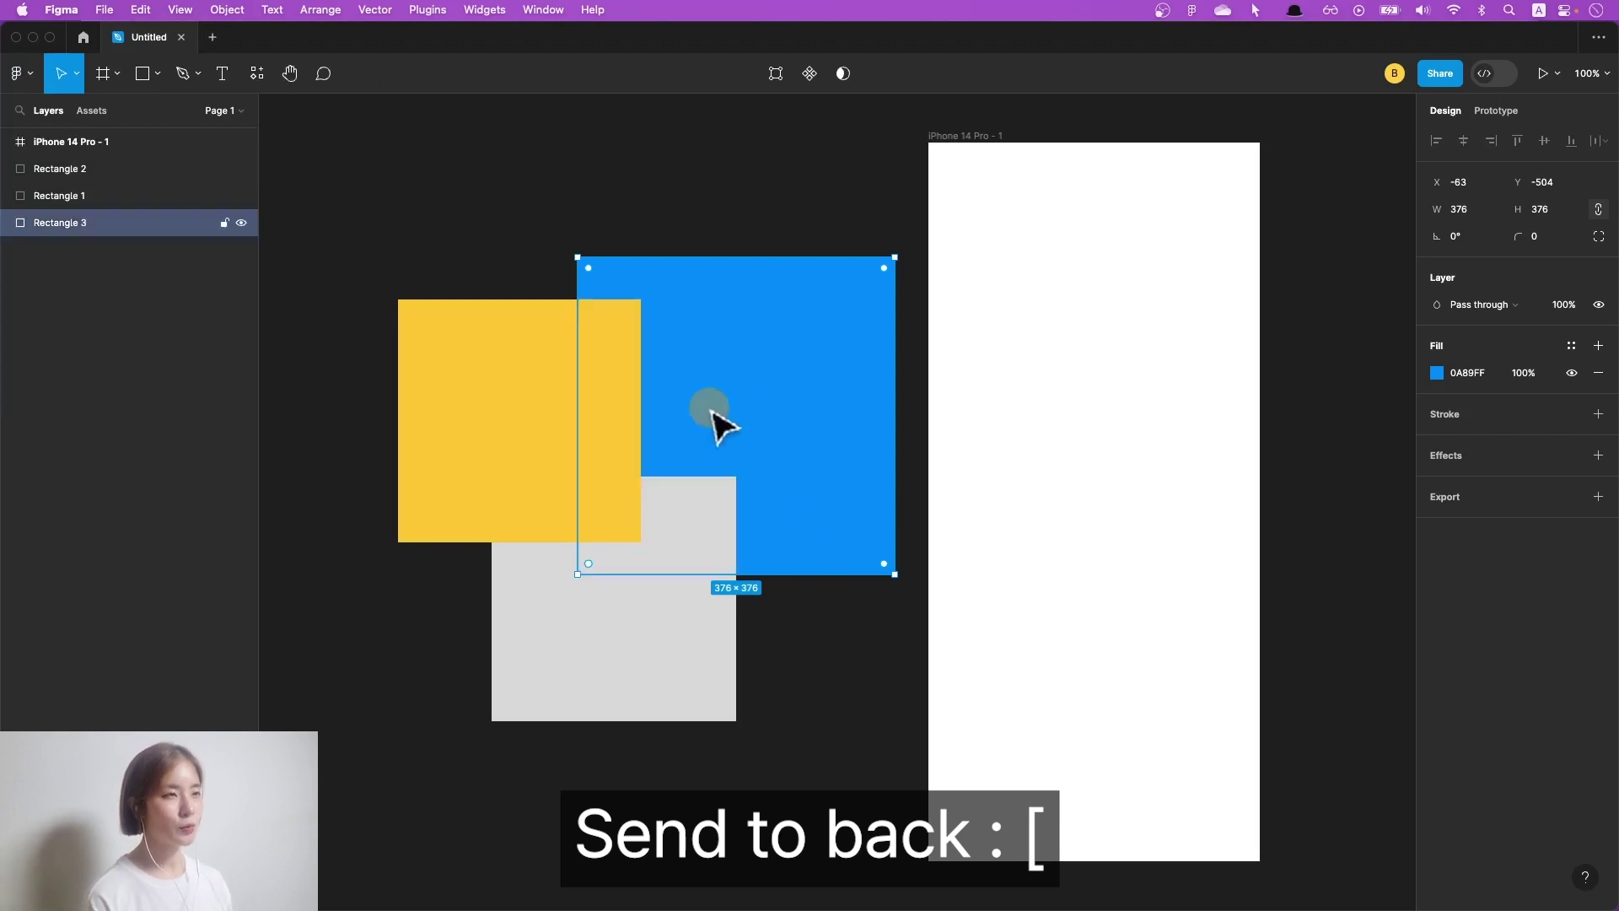
pyautogui.press(']')
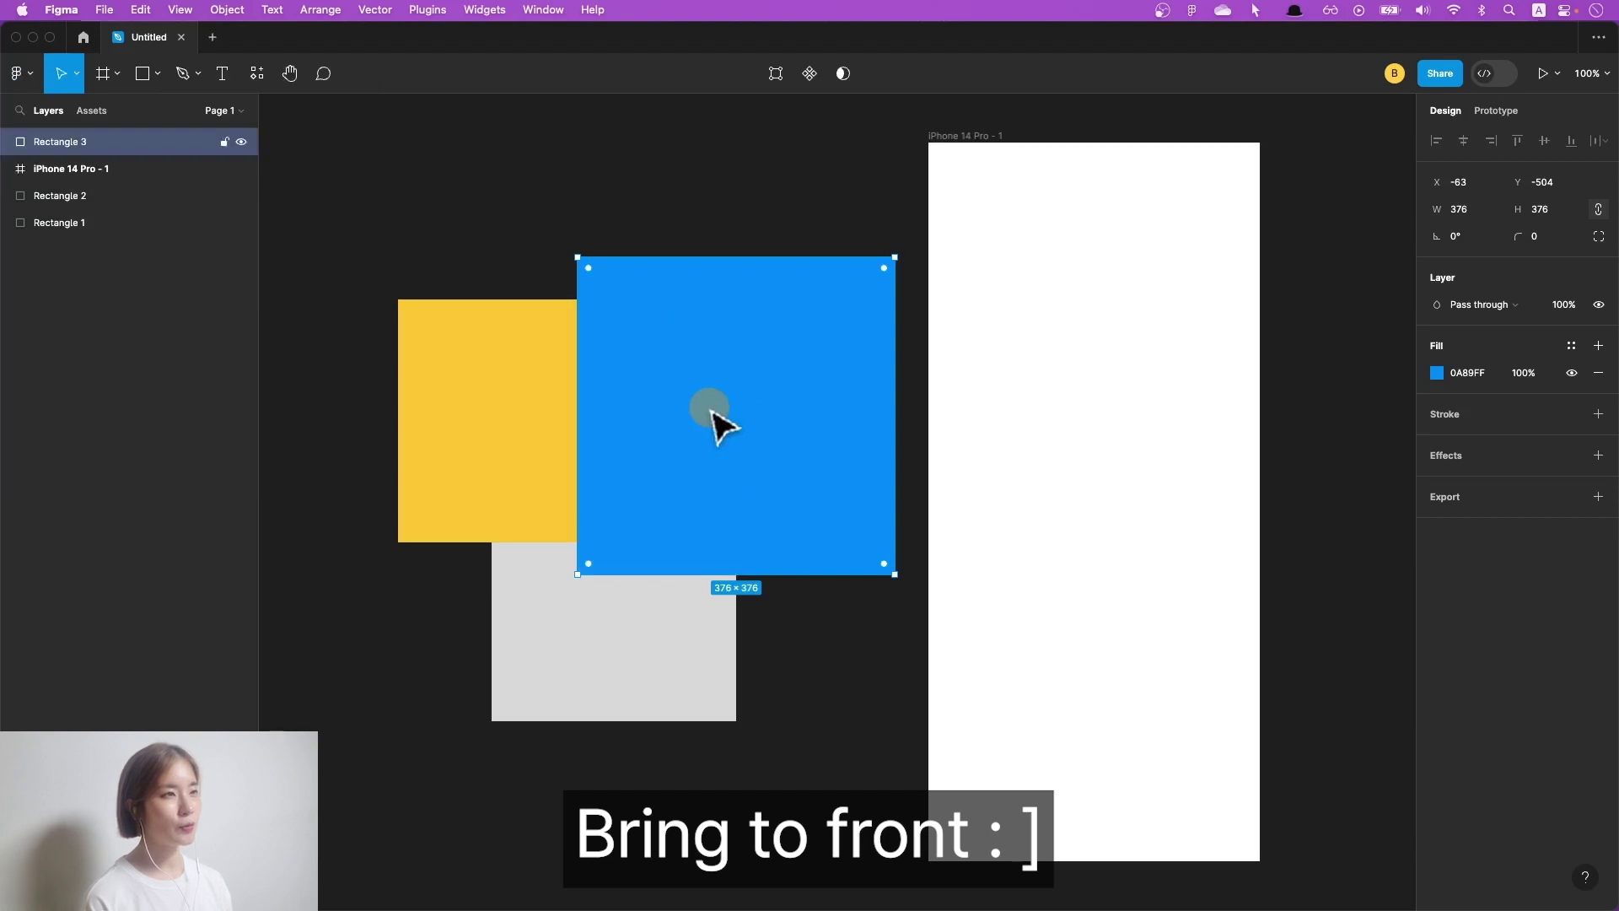
pyautogui.doubleClick(664, 398)
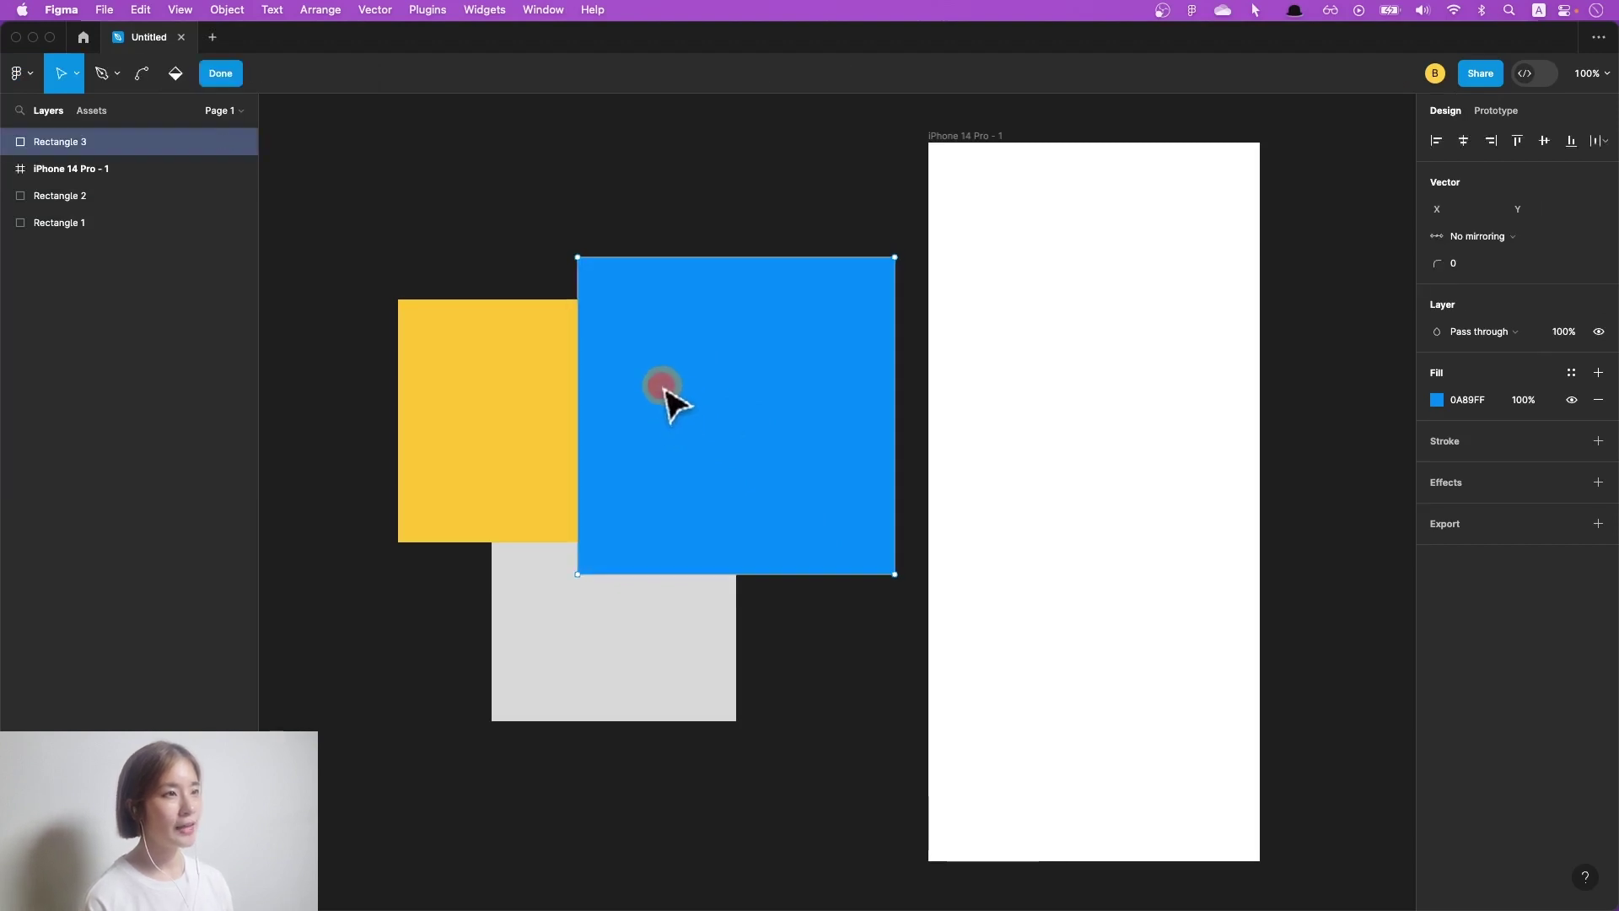
# Step: Nudge the blue square up-right, then step it backward and forward one layer at a time
pyautogui.moveTo(697, 436); pyautogui.dragTo(719, 388)
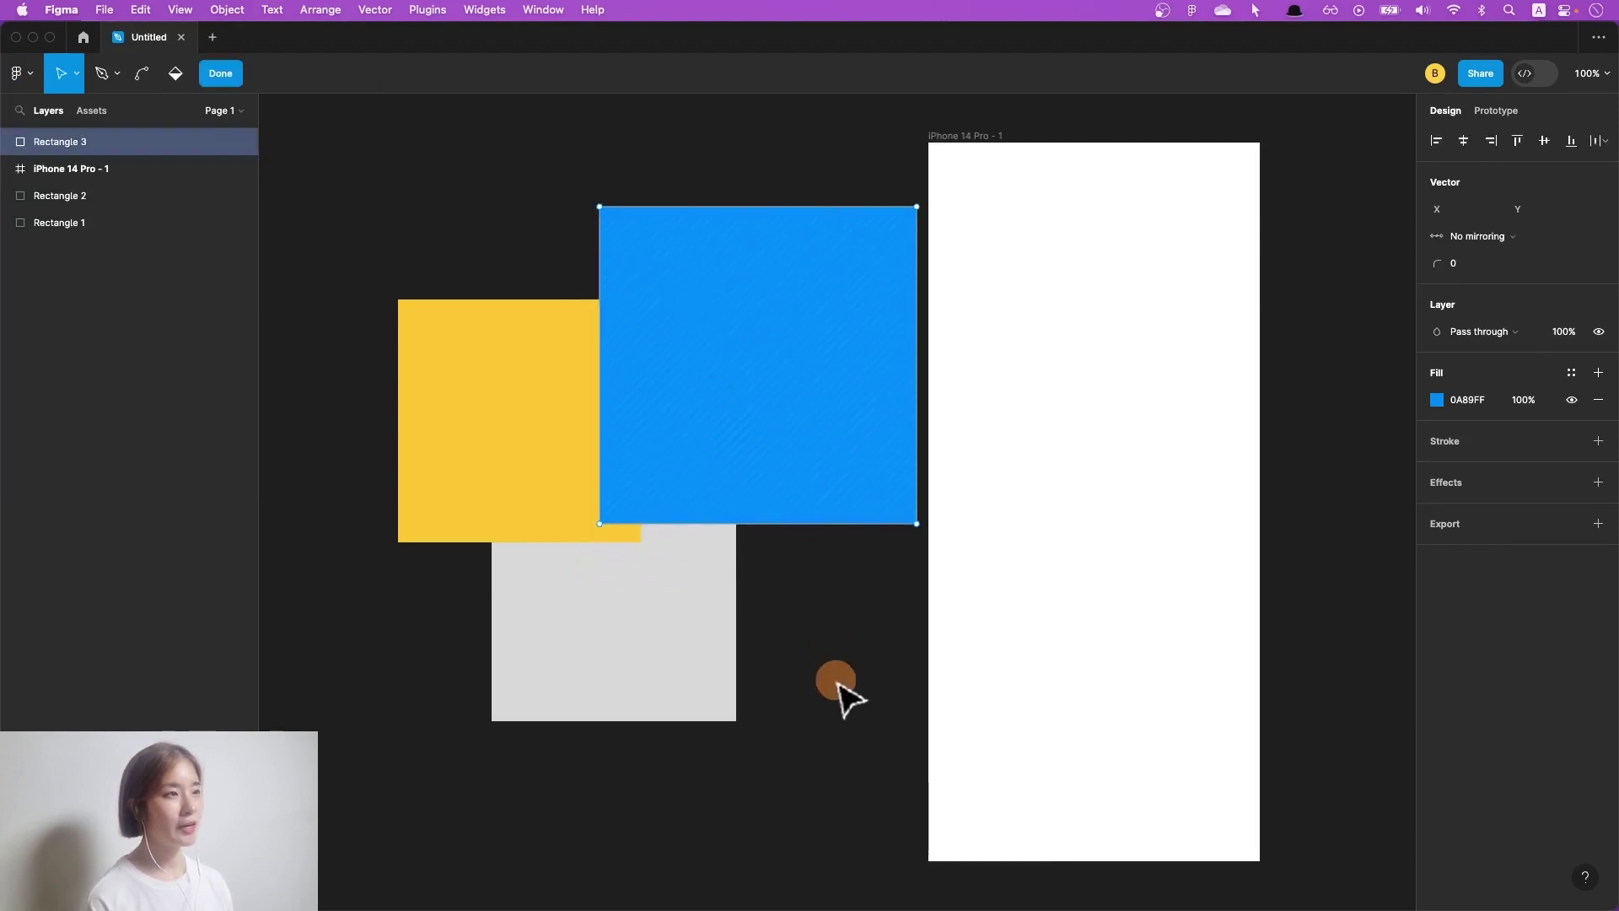
pyautogui.press('Escape')
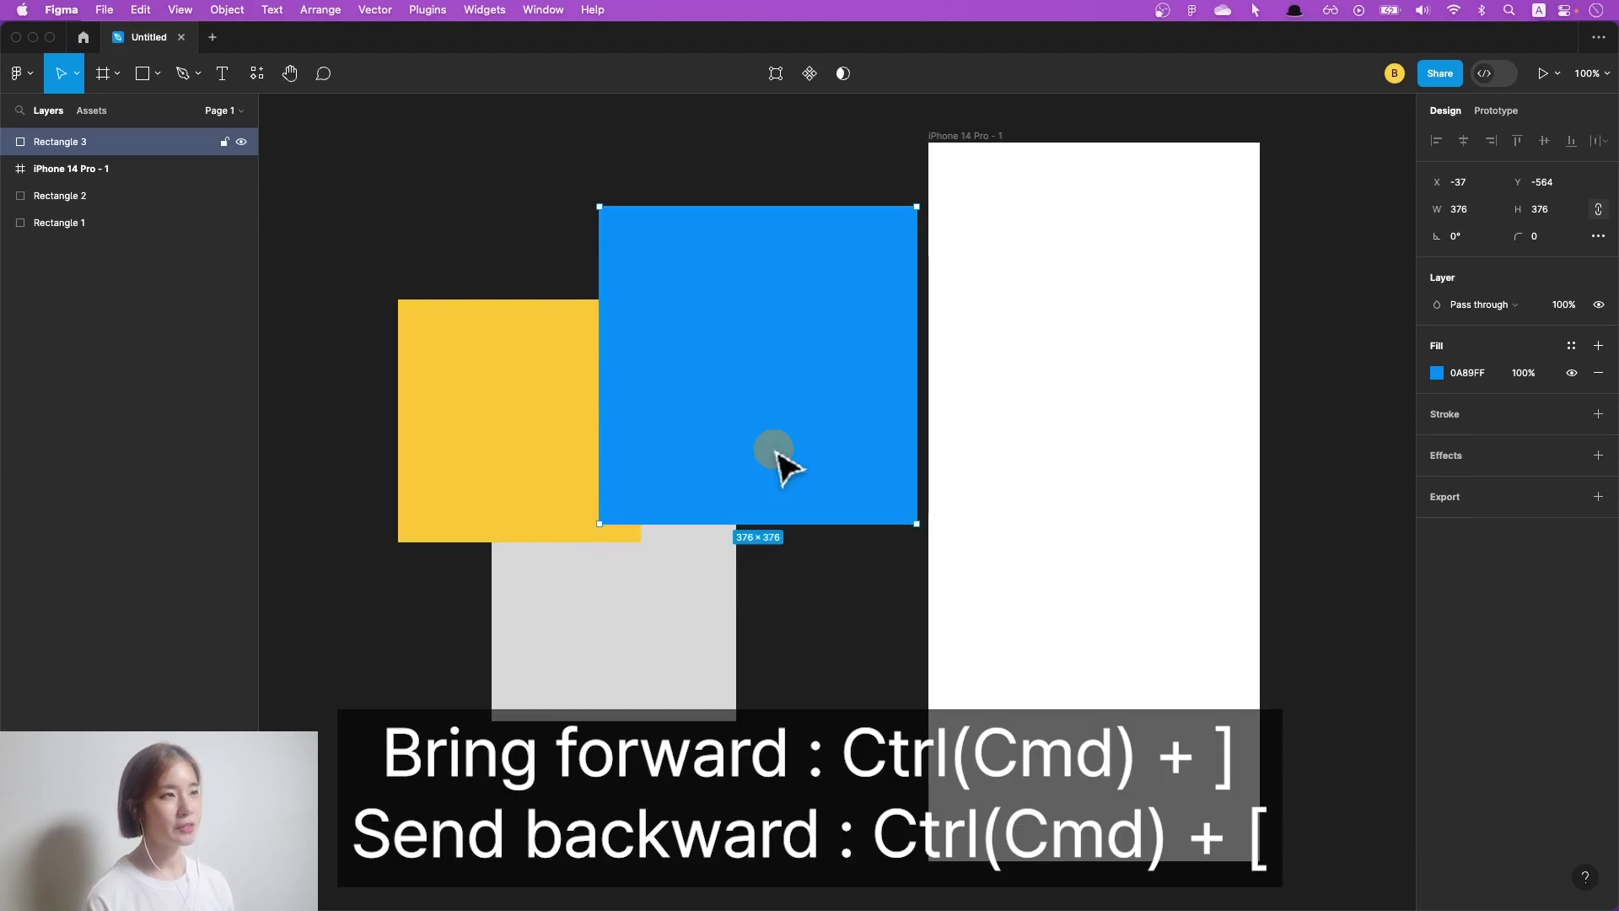
pyautogui.hotkey('ctrl', '[')
pyautogui.hotkey('ctrl', '[')
pyautogui.hotkey('ctrl', '[')
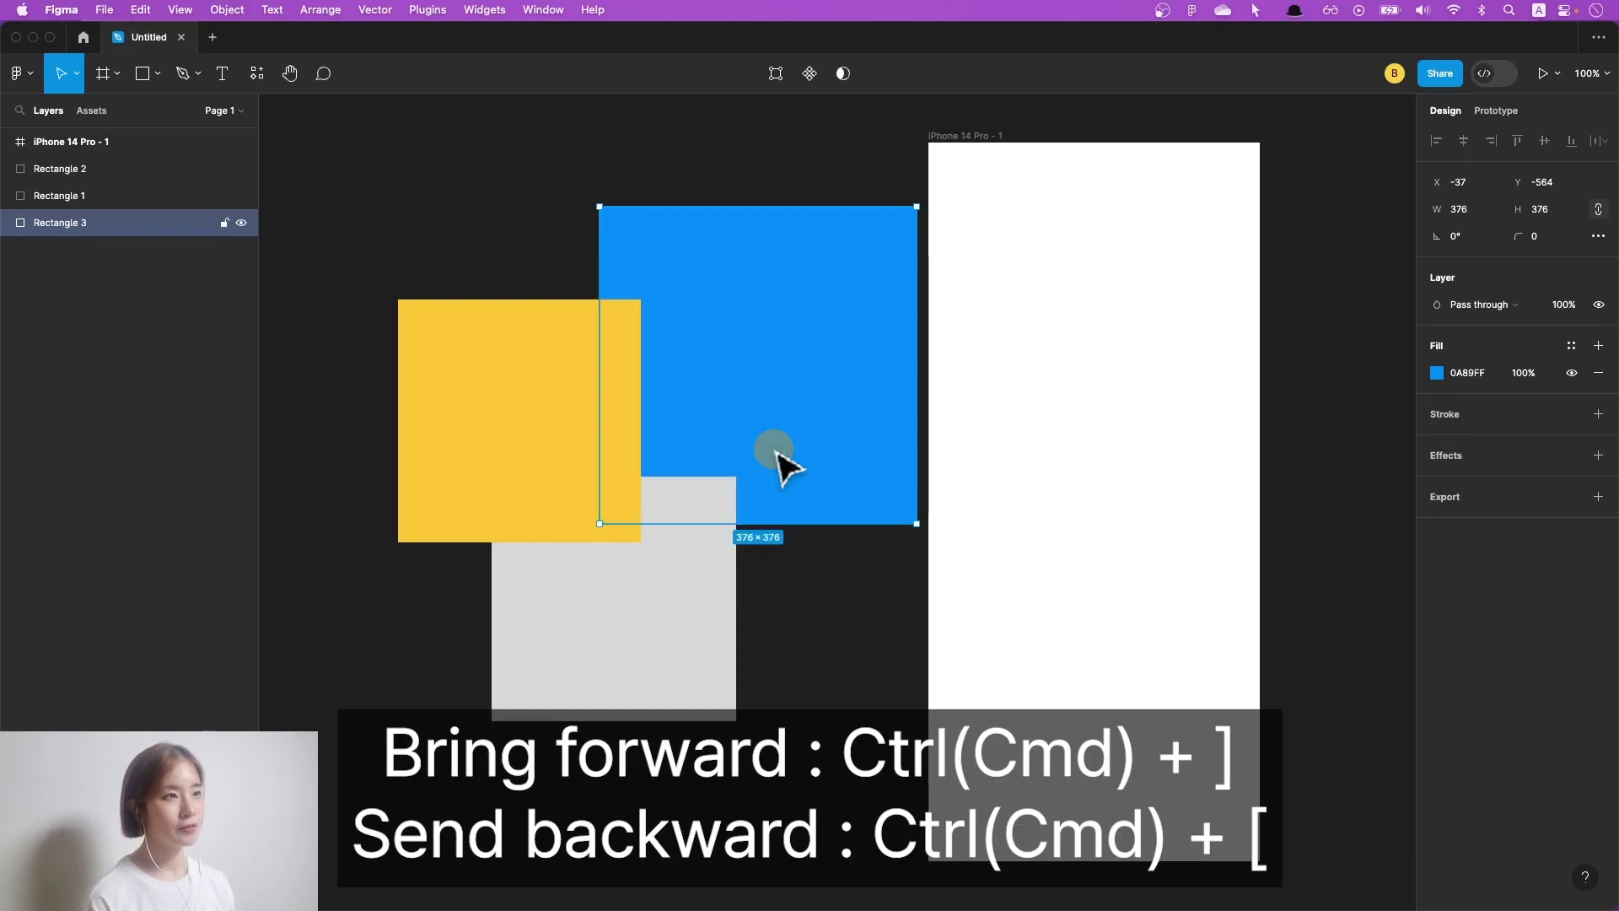
pyautogui.hotkey('ctrl', ']')
pyautogui.hotkey('ctrl', ']')
pyautogui.hotkey('ctrl', '[')
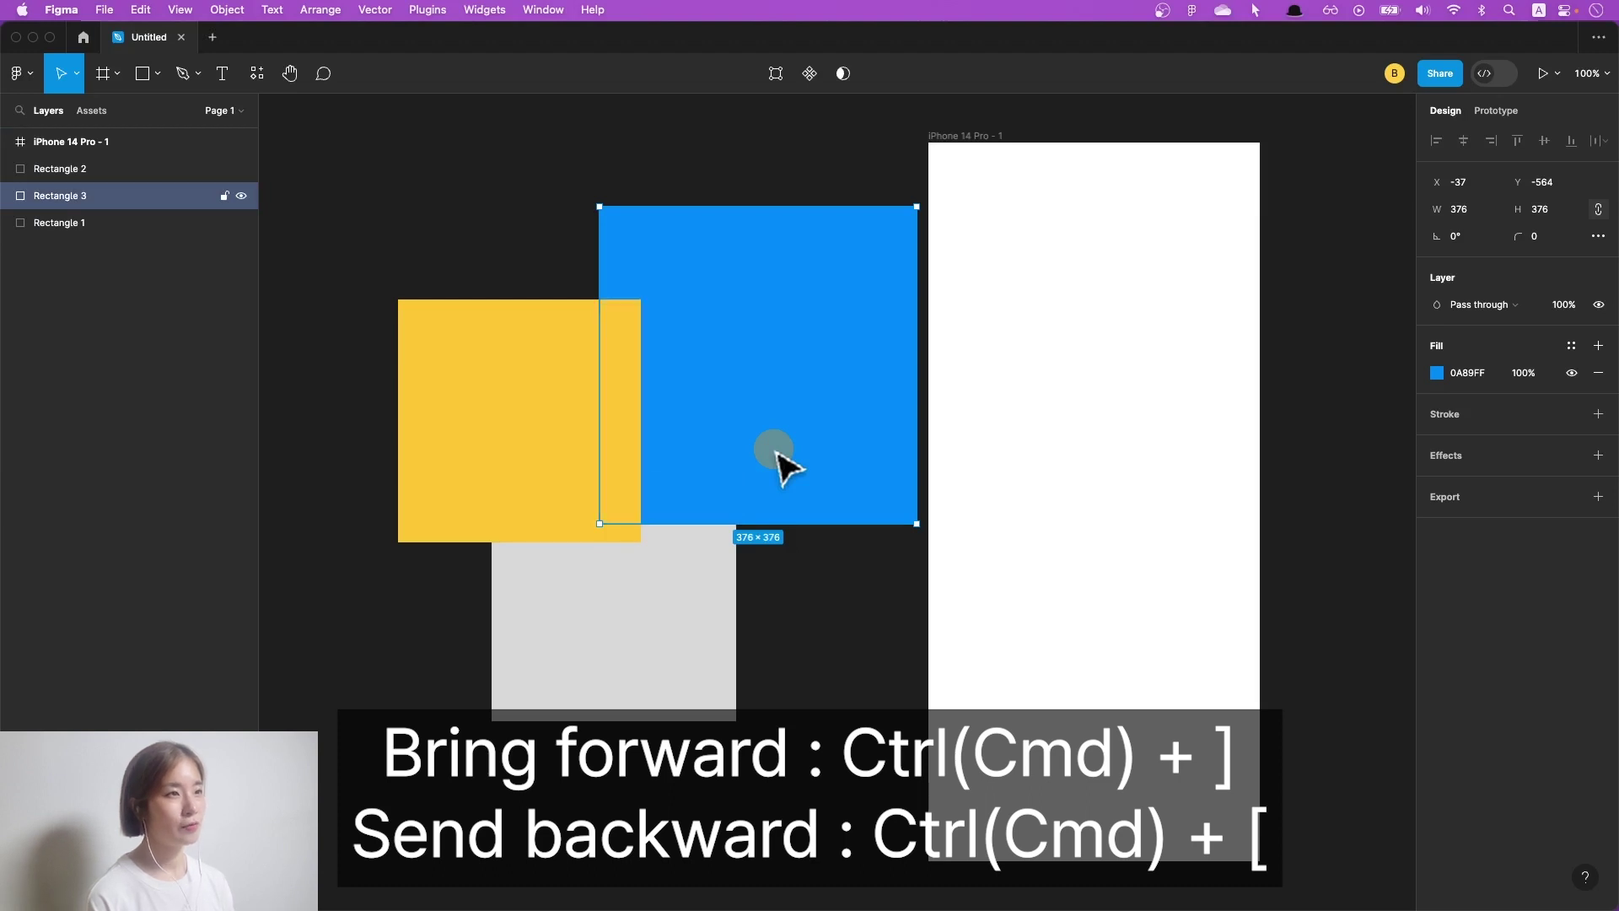
pyautogui.hotkey('ctrl', '[')
pyautogui.hotkey('ctrl', ']')
pyautogui.hotkey('ctrl', ']')
pyautogui.hotkey('ctrl', '[')
pyautogui.hotkey('ctrl', '[')
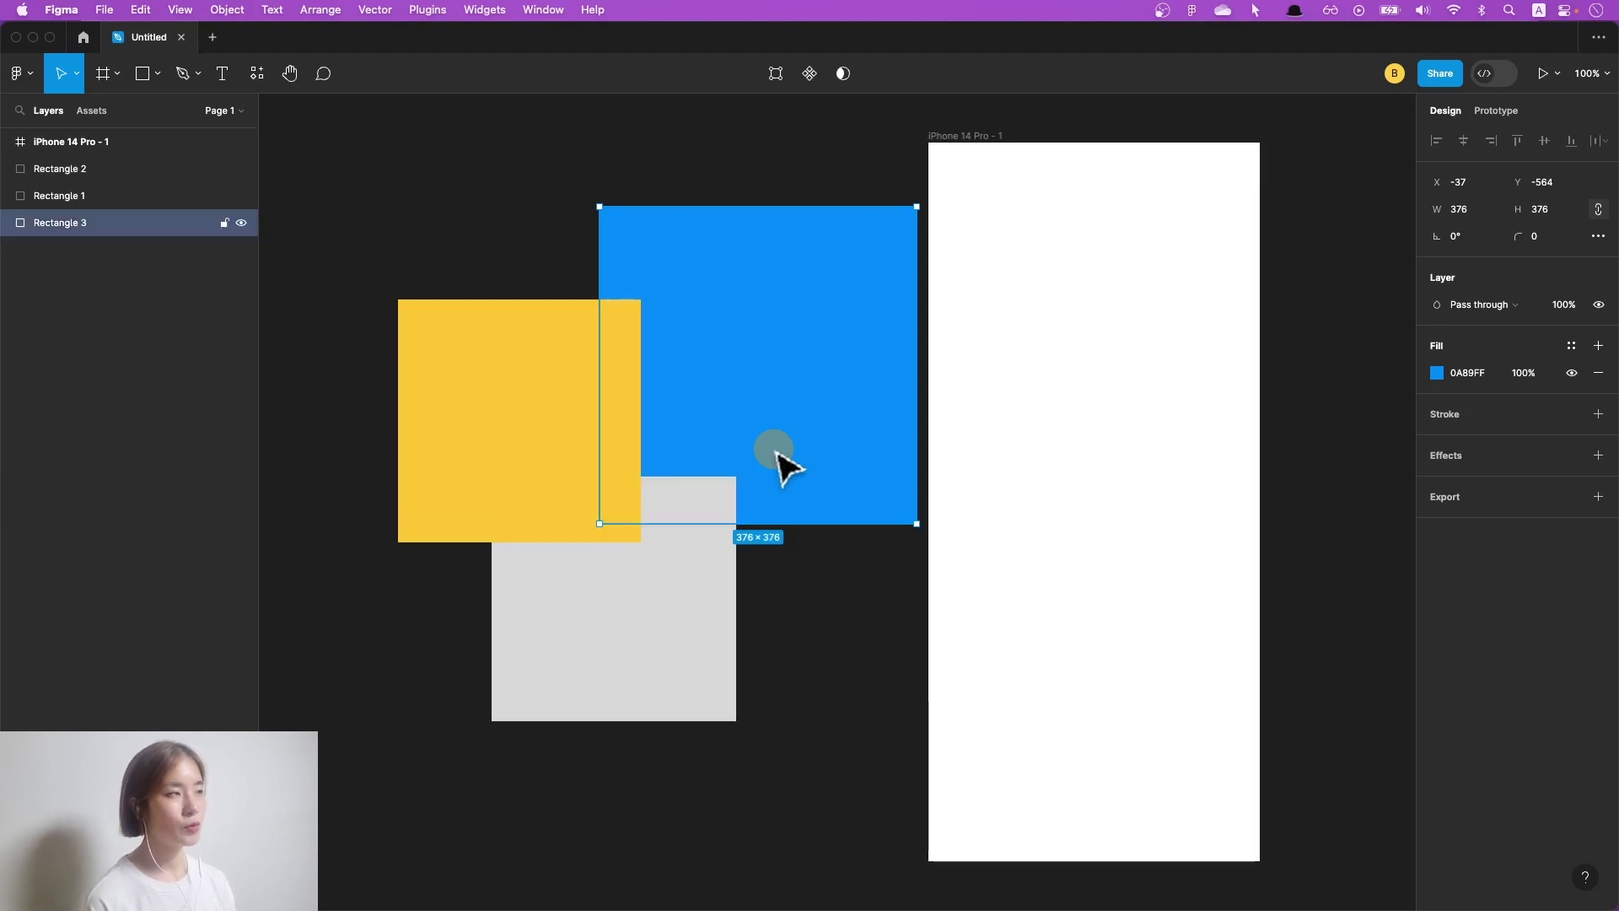
# Step: Toggle the blue square between back and front, leave it on top, and deselect
pyautogui.hotkey('ctrl', 'alt', ']')
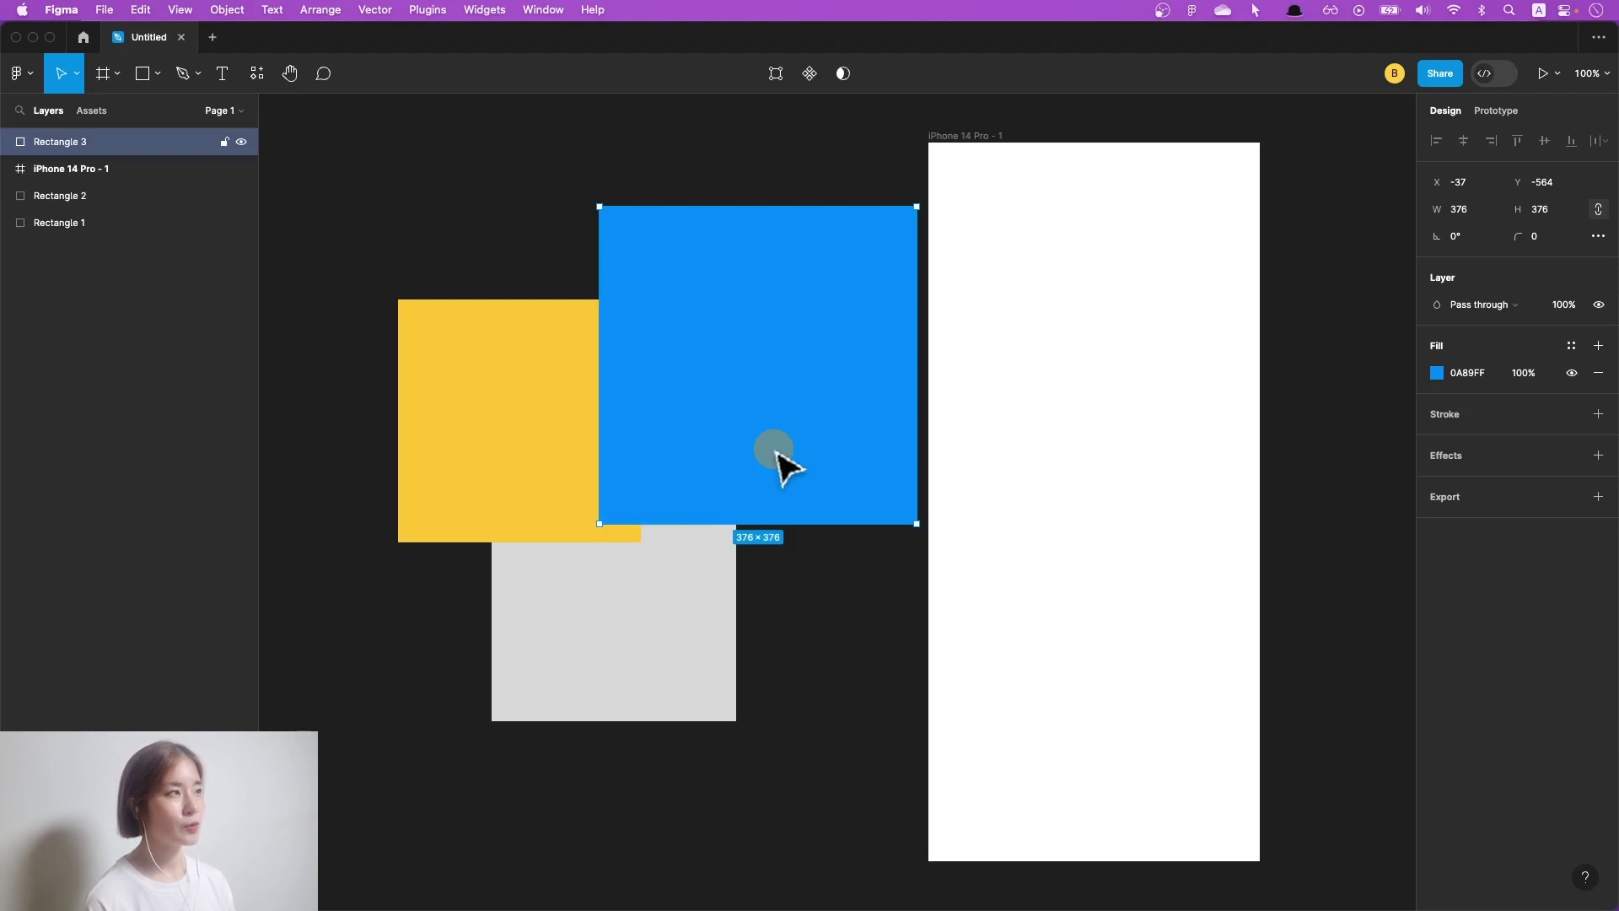
pyautogui.hotkey('ctrl', 'alt', '[')
pyautogui.hotkey('ctrl', 'alt', ']')
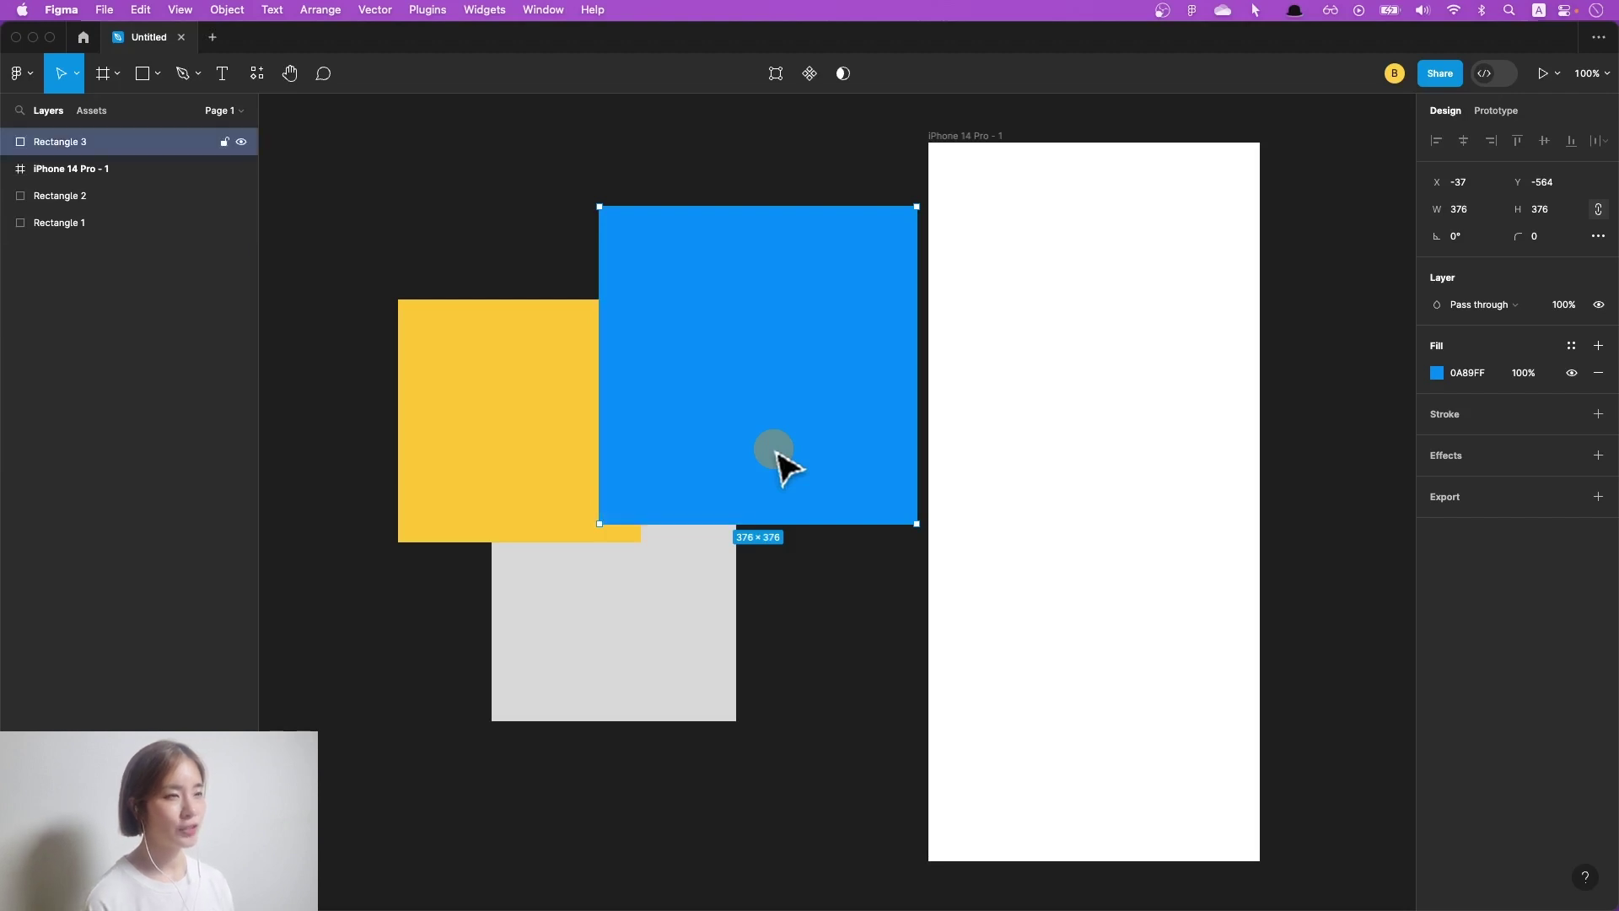
pyautogui.hotkey('ctrl', 'alt', '[')
pyautogui.hotkey('ctrl', 'alt', ']')
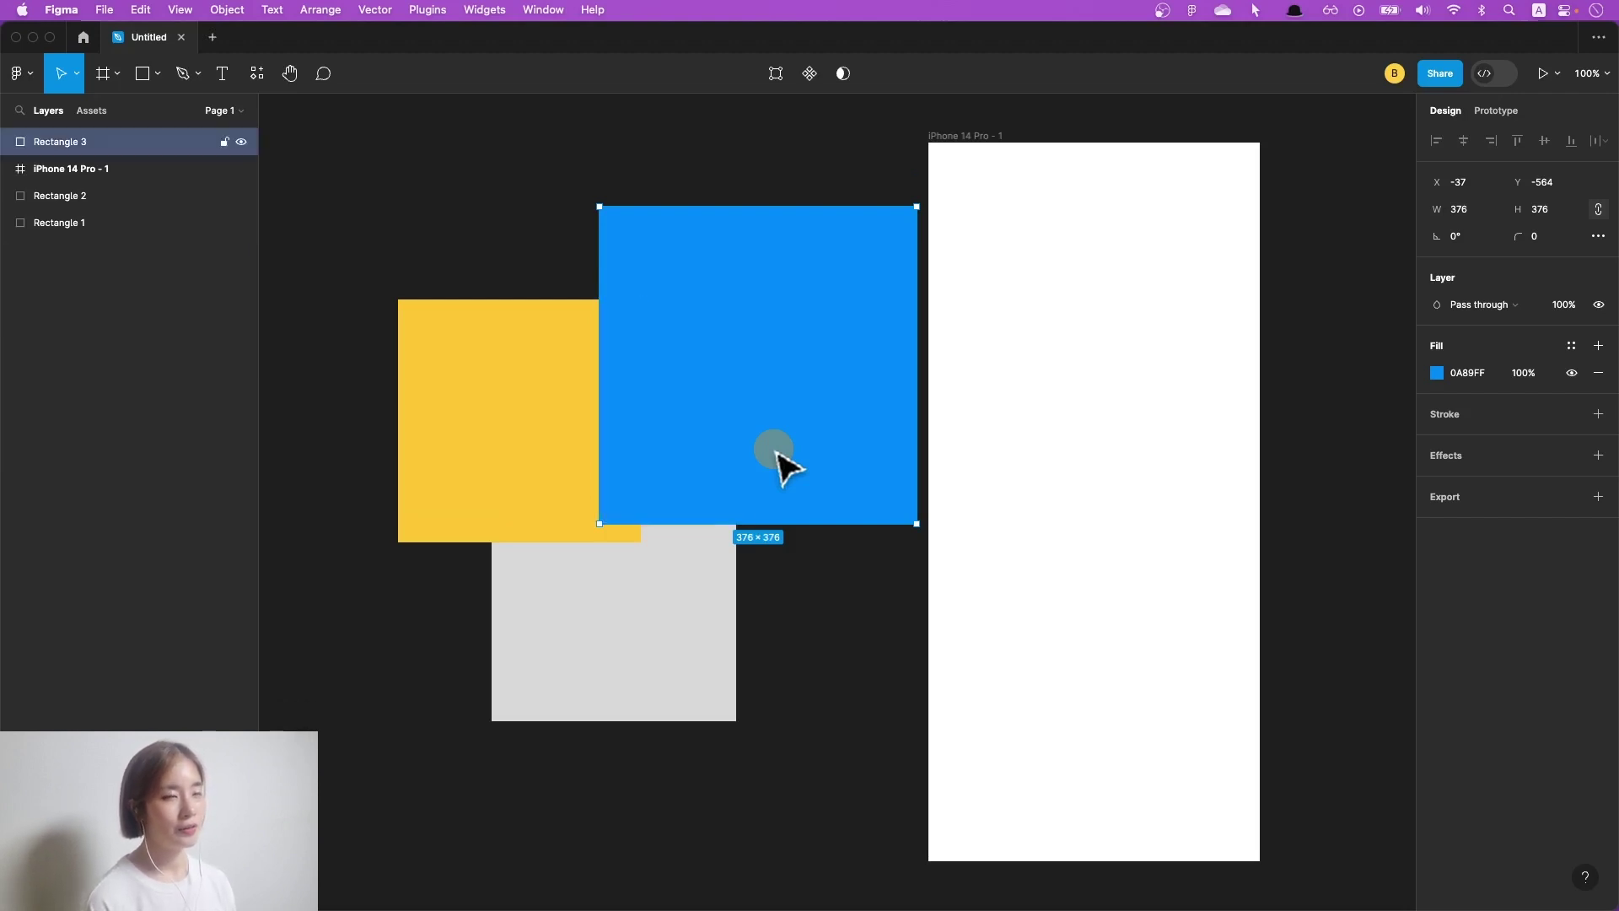
pyautogui.click(810, 597)
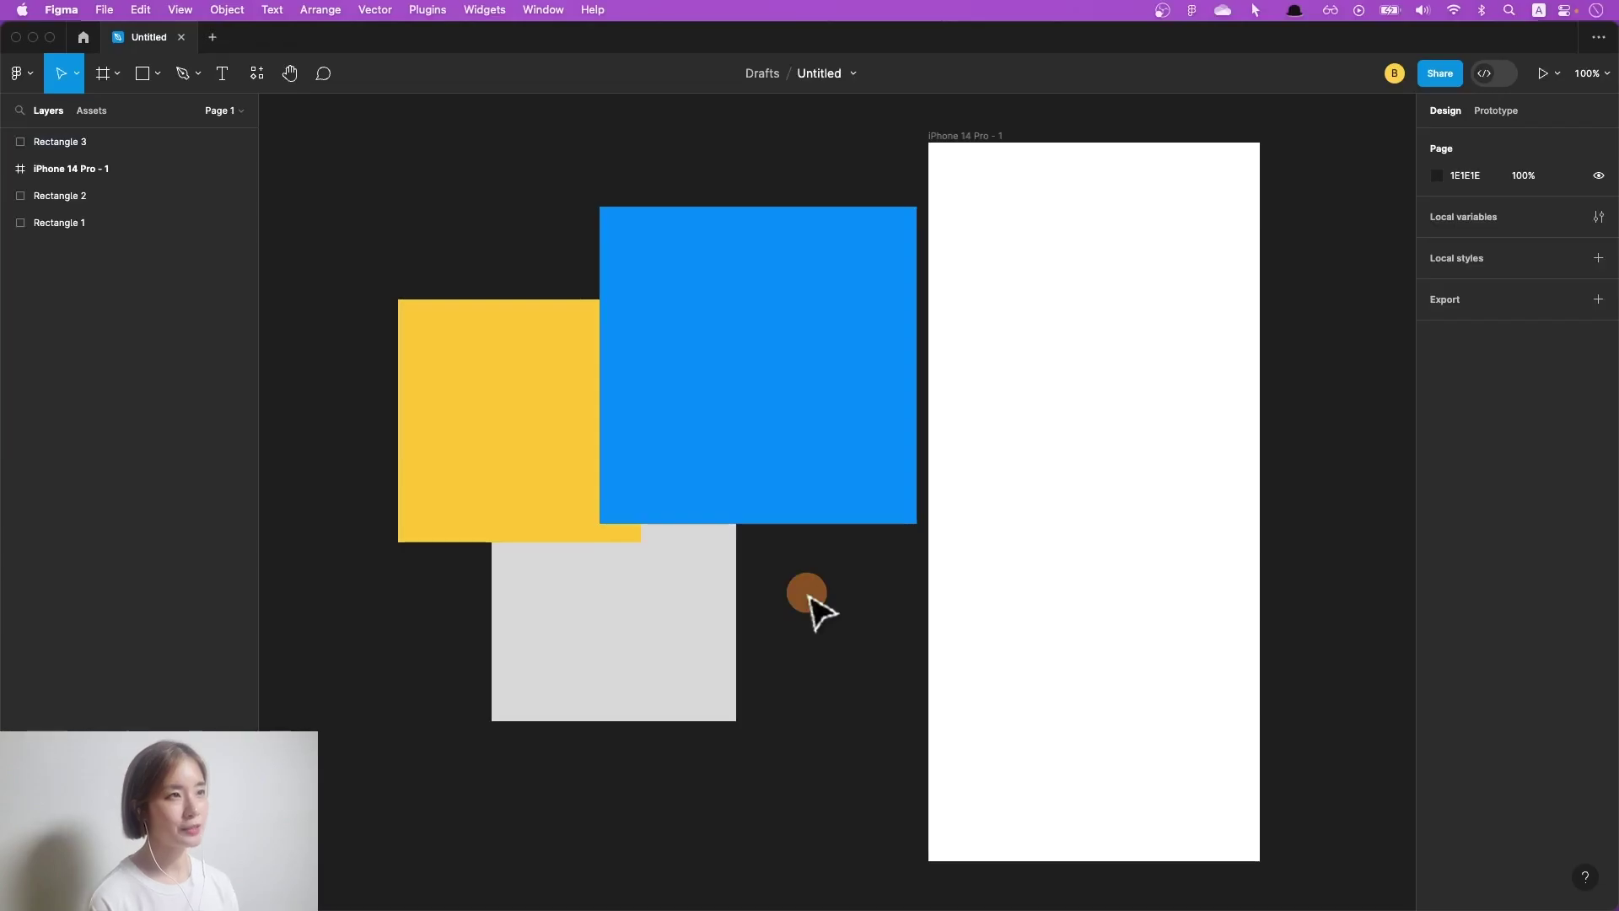
pyautogui.click(738, 323)
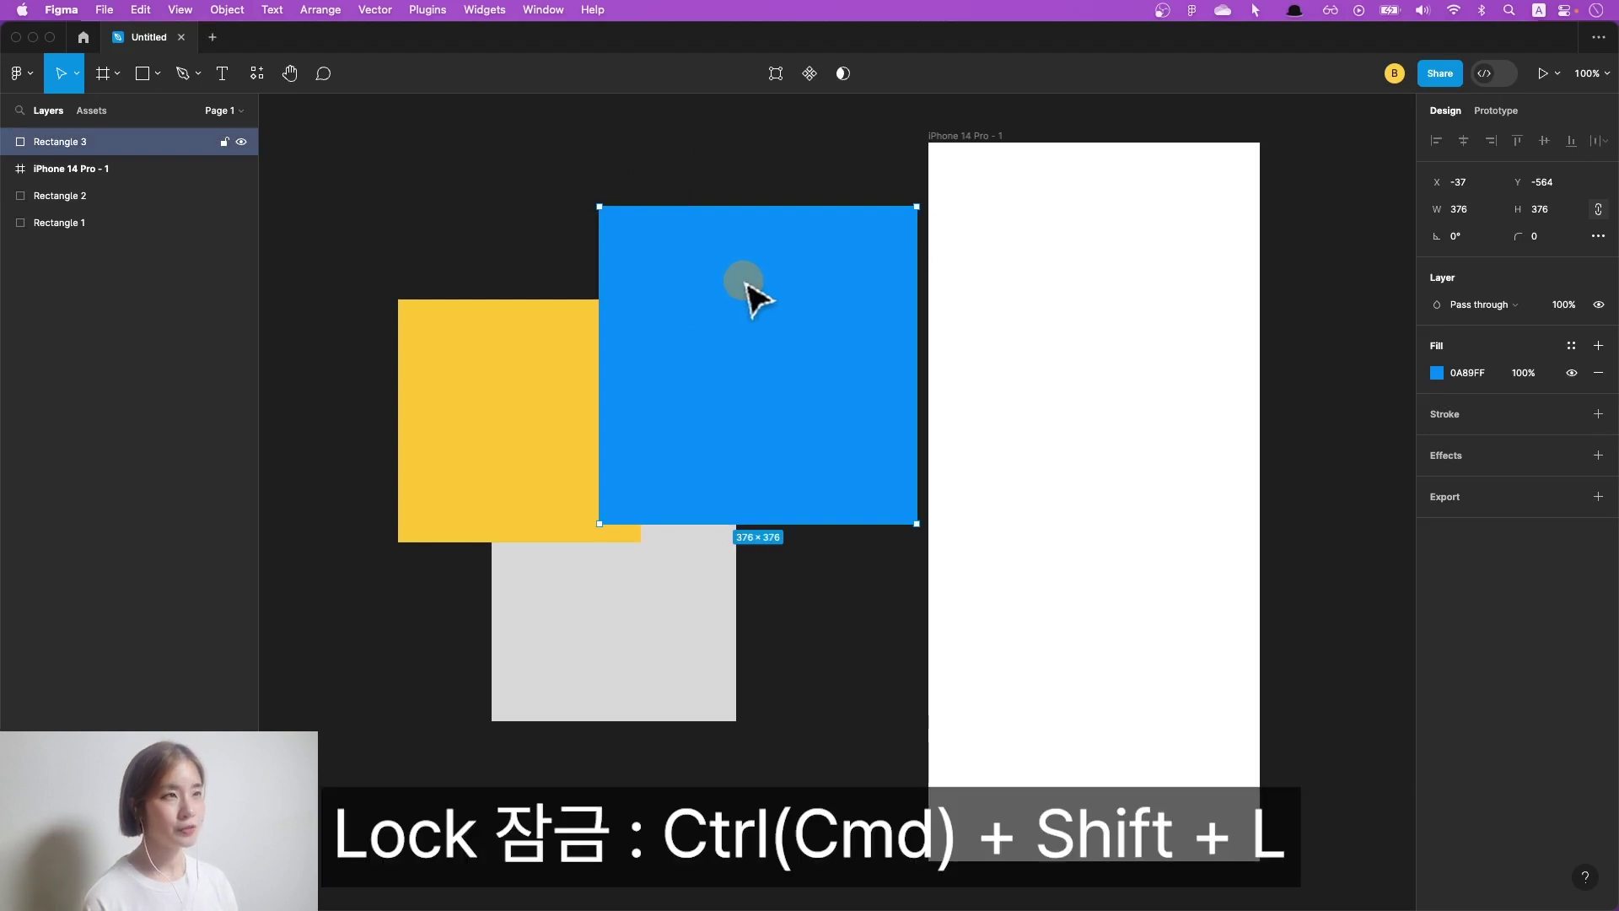
pyautogui.click(683, 245)
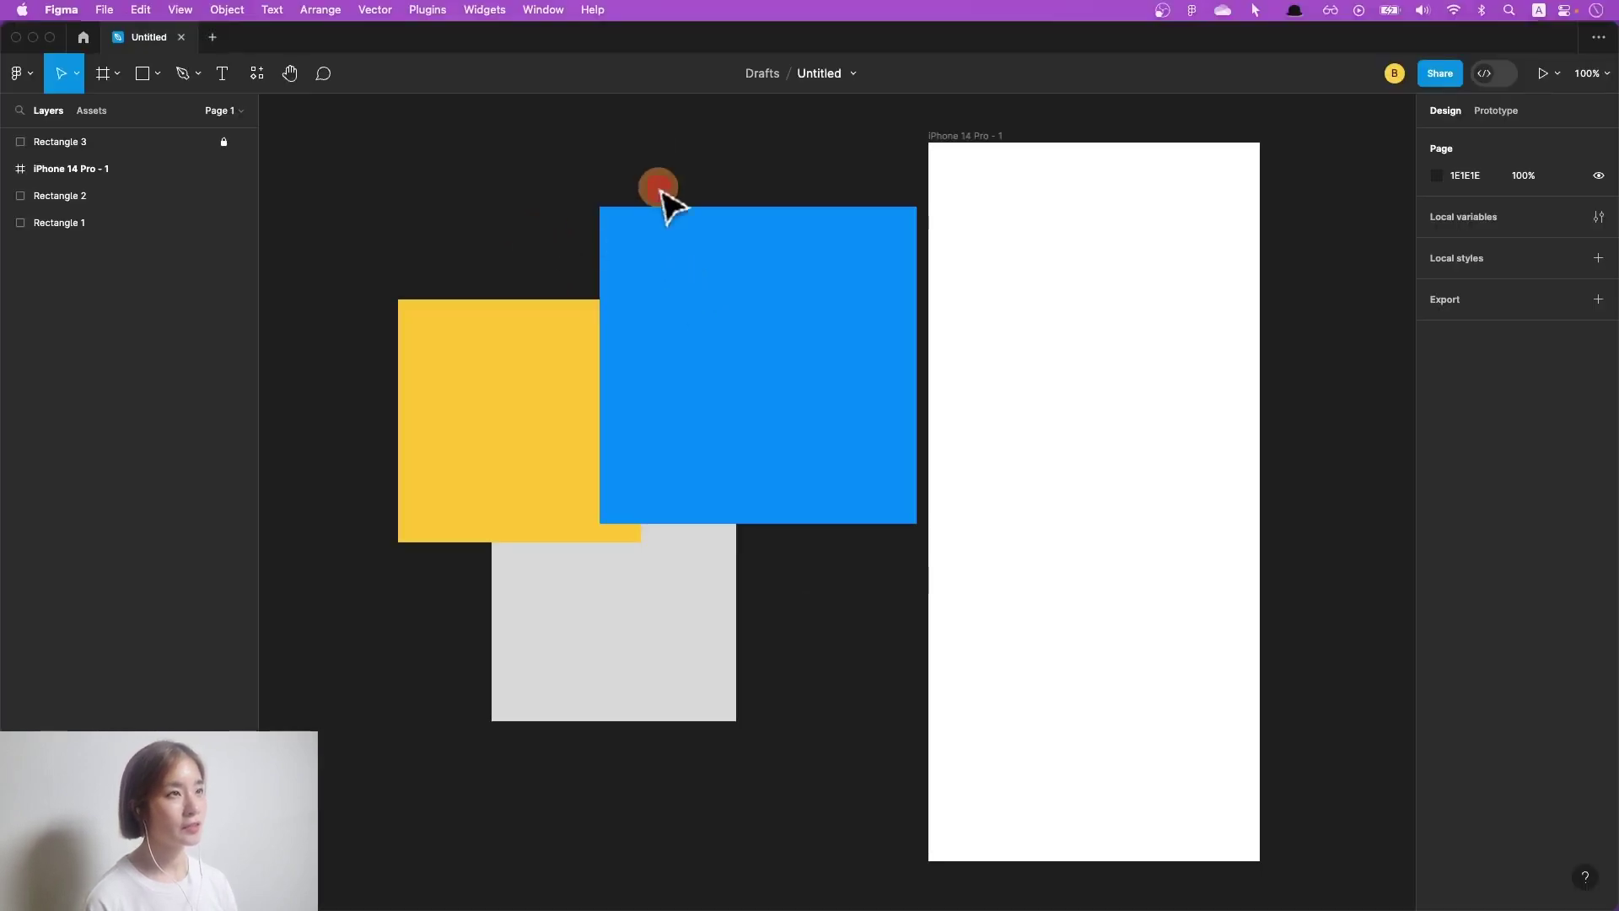
pyautogui.moveTo(533, 196); pyautogui.dragTo(660, 243)
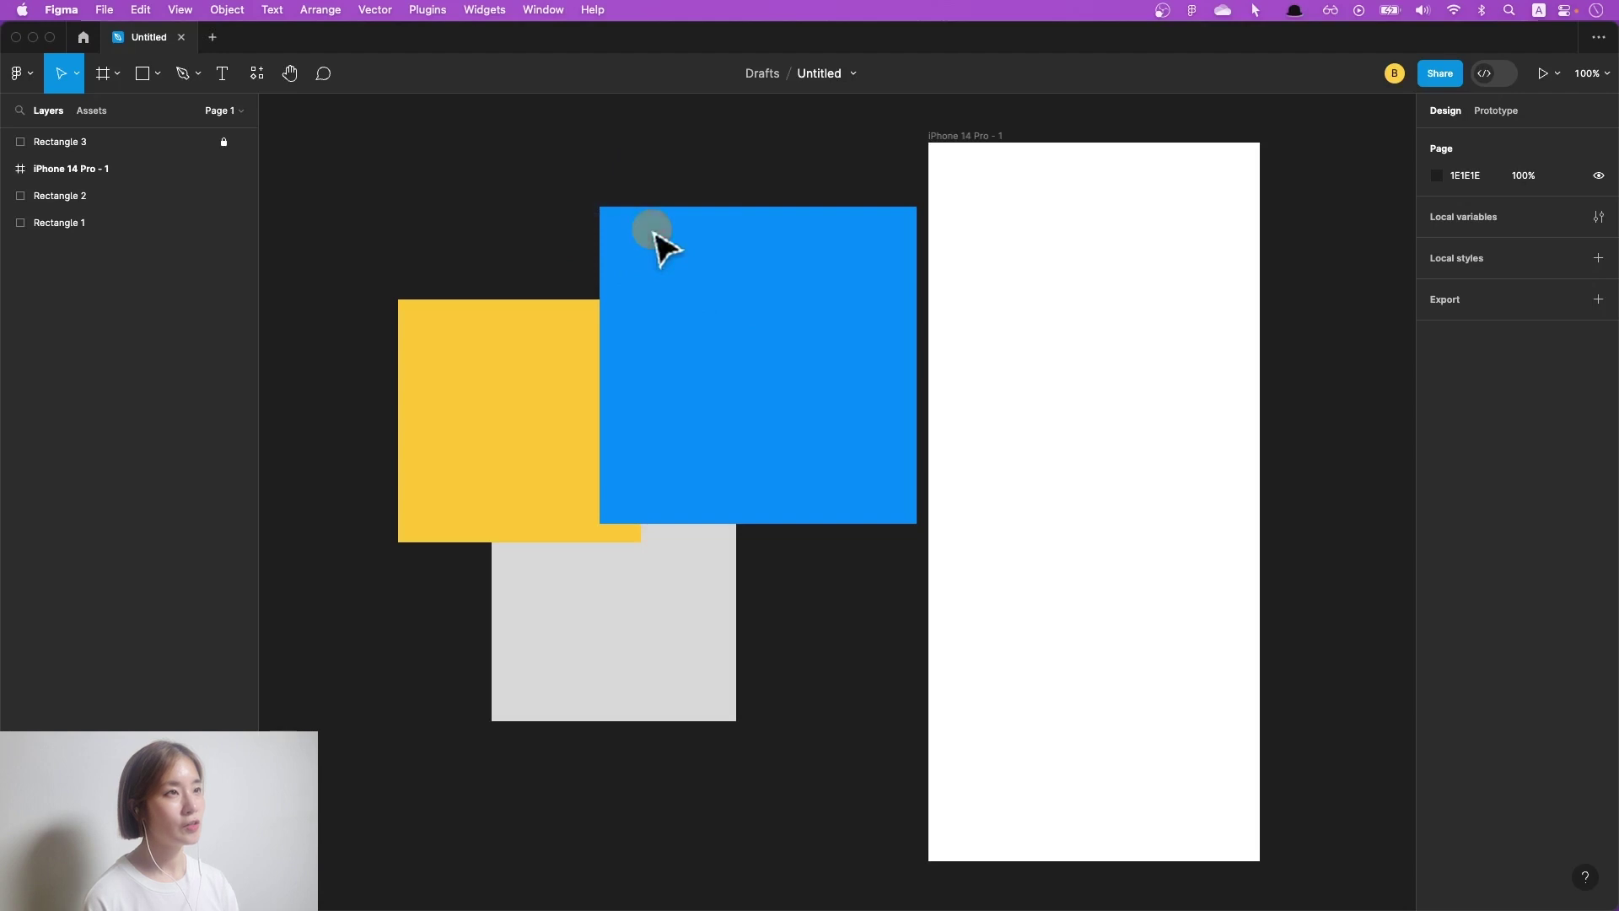
pyautogui.click(530, 213)
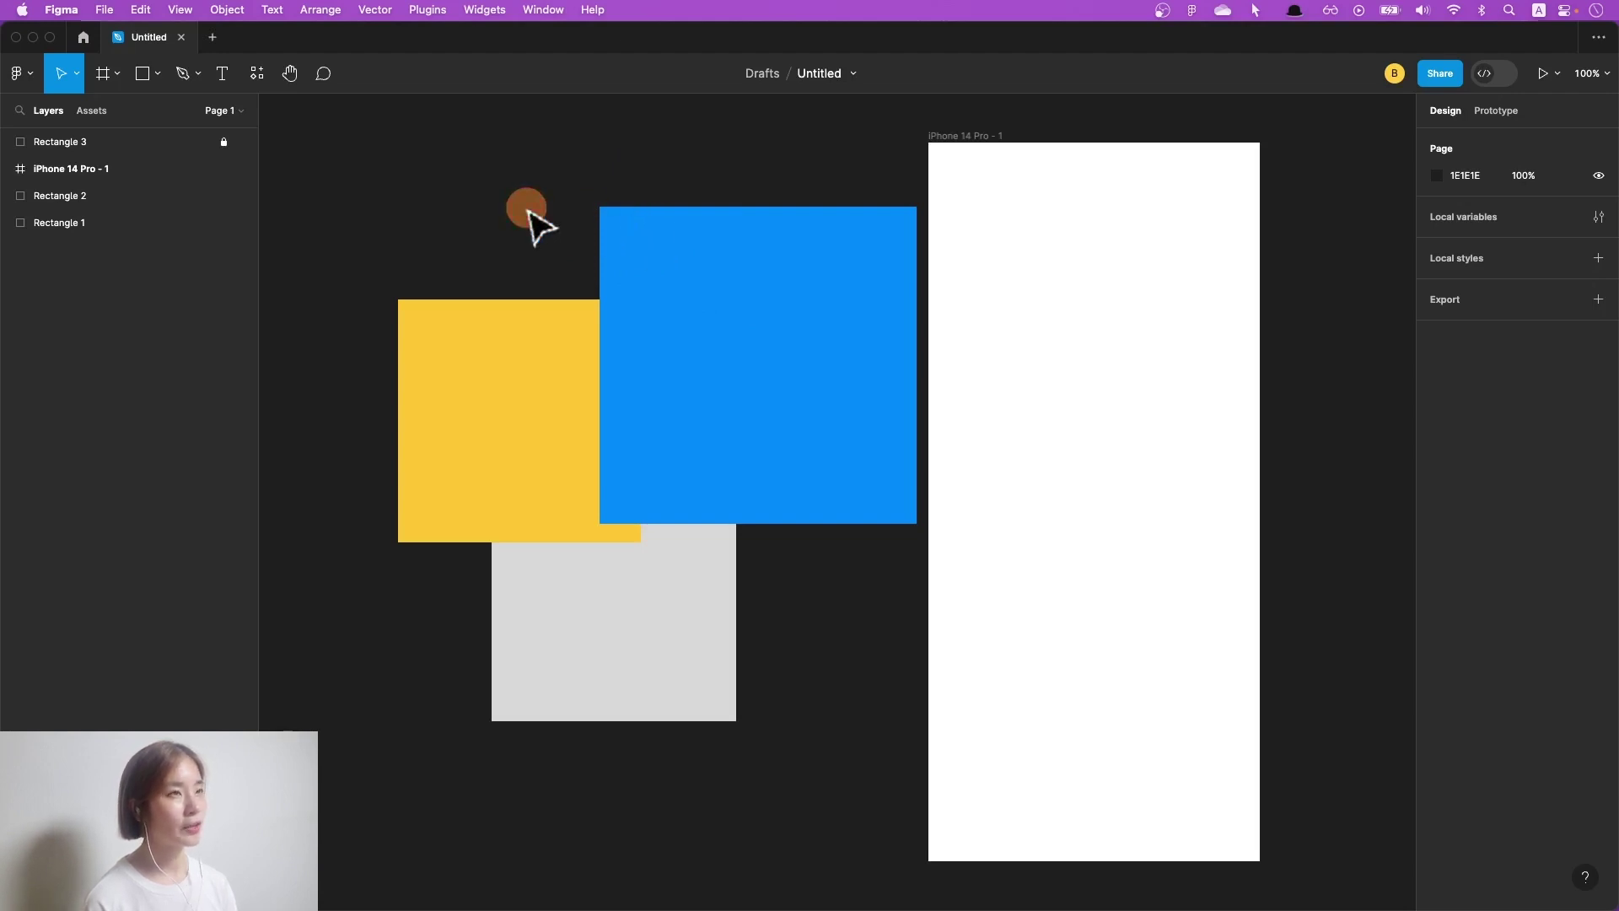
pyautogui.click(133, 143)
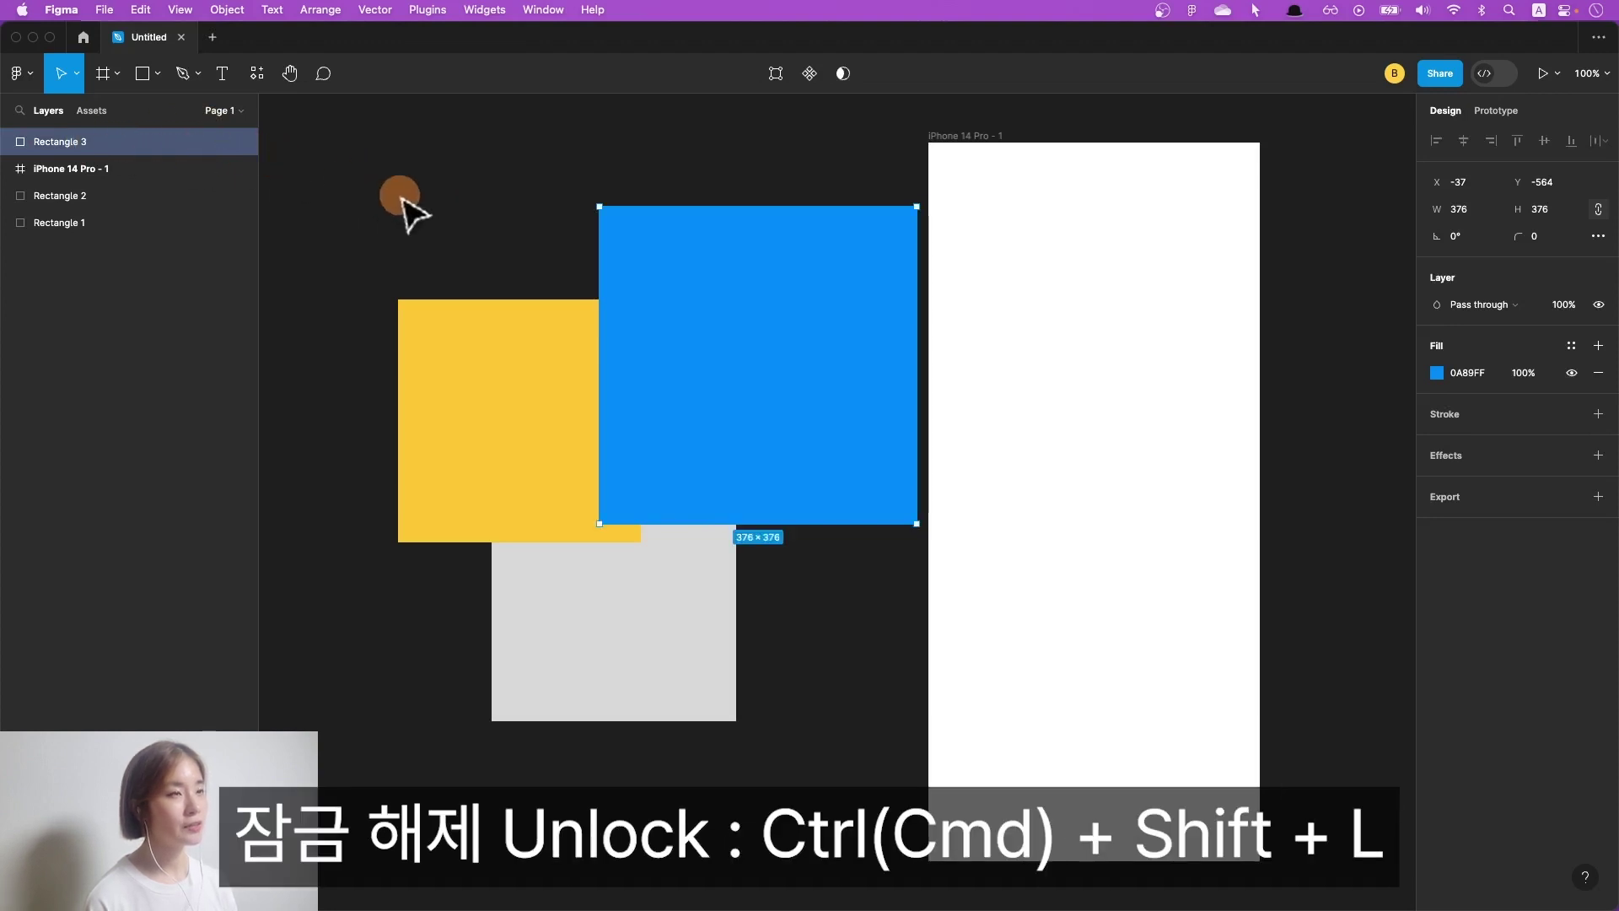
pyautogui.press('super+shift+l')
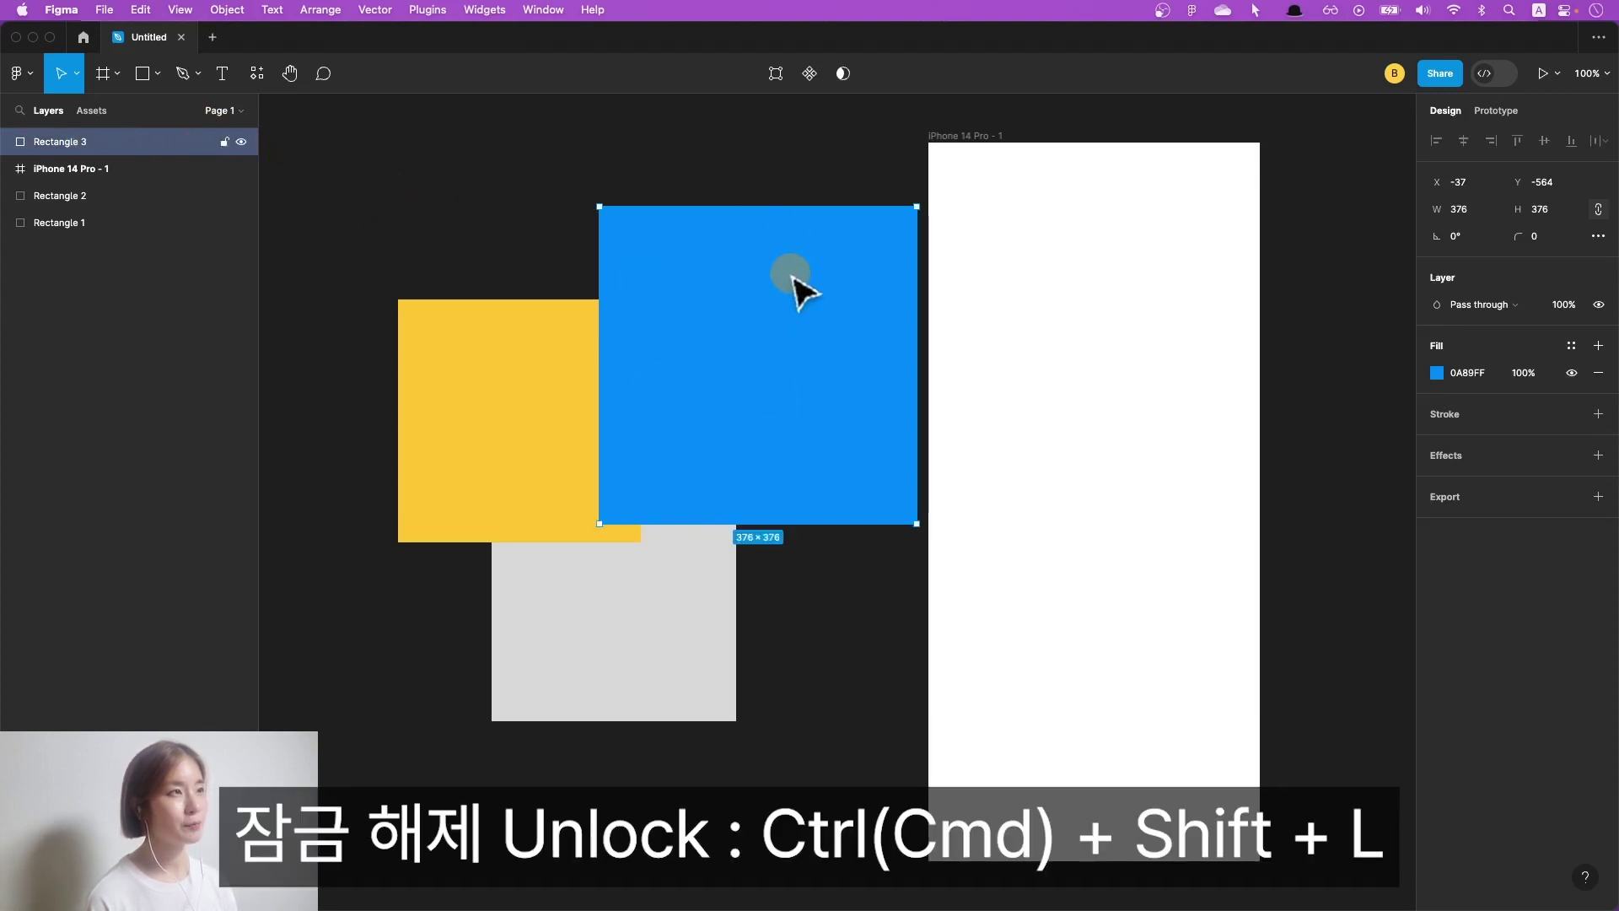
pyautogui.rightClick(793, 240)
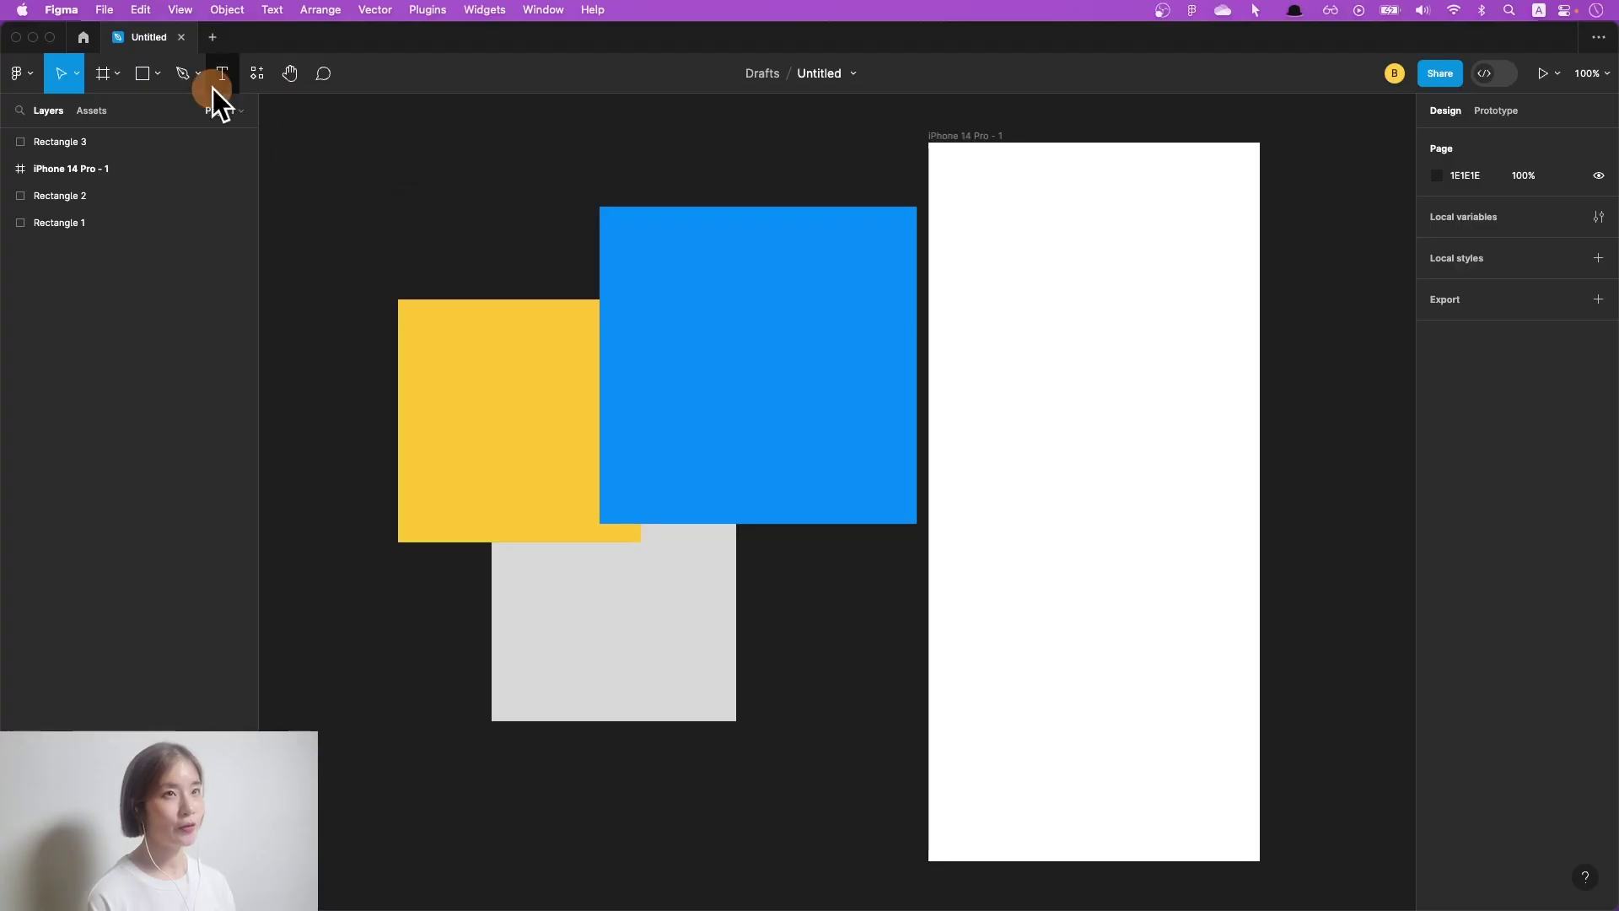
# Step: Draw a red 244 × 244 star over the grey square's corner, try 4 and 6 points, nudge it up-right
pyautogui.click(159, 77)
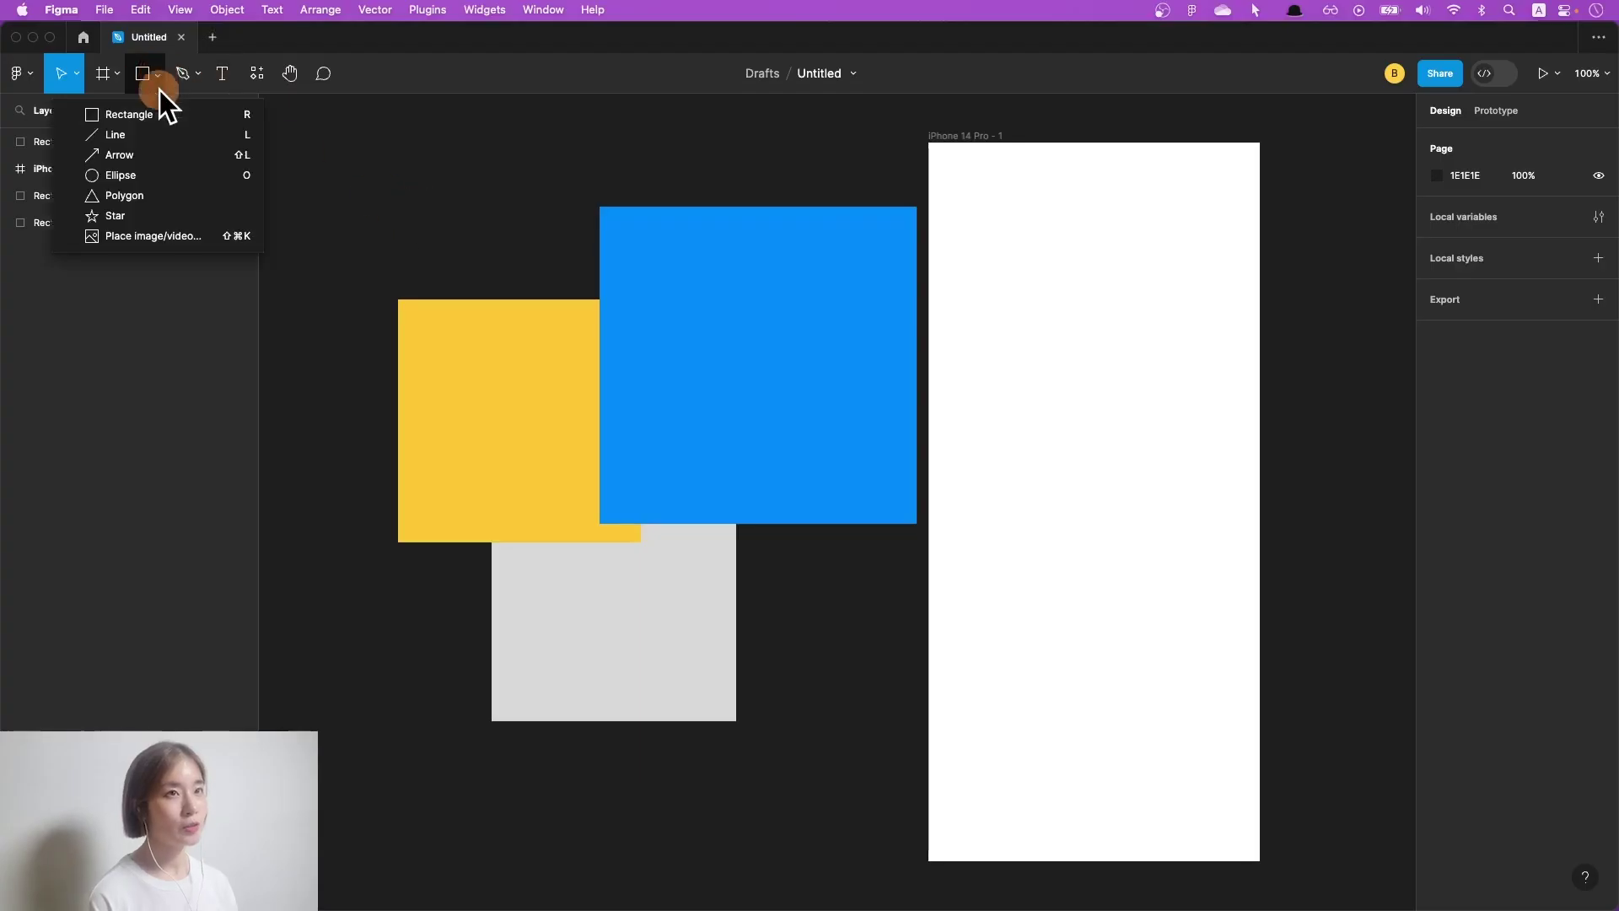
pyautogui.click(155, 214)
pyautogui.moveTo(358, 194)
pyautogui.mouseDown()
pyautogui.moveTo(452, 275)
pyautogui.moveTo(534, 397)
pyautogui.mouseUp()
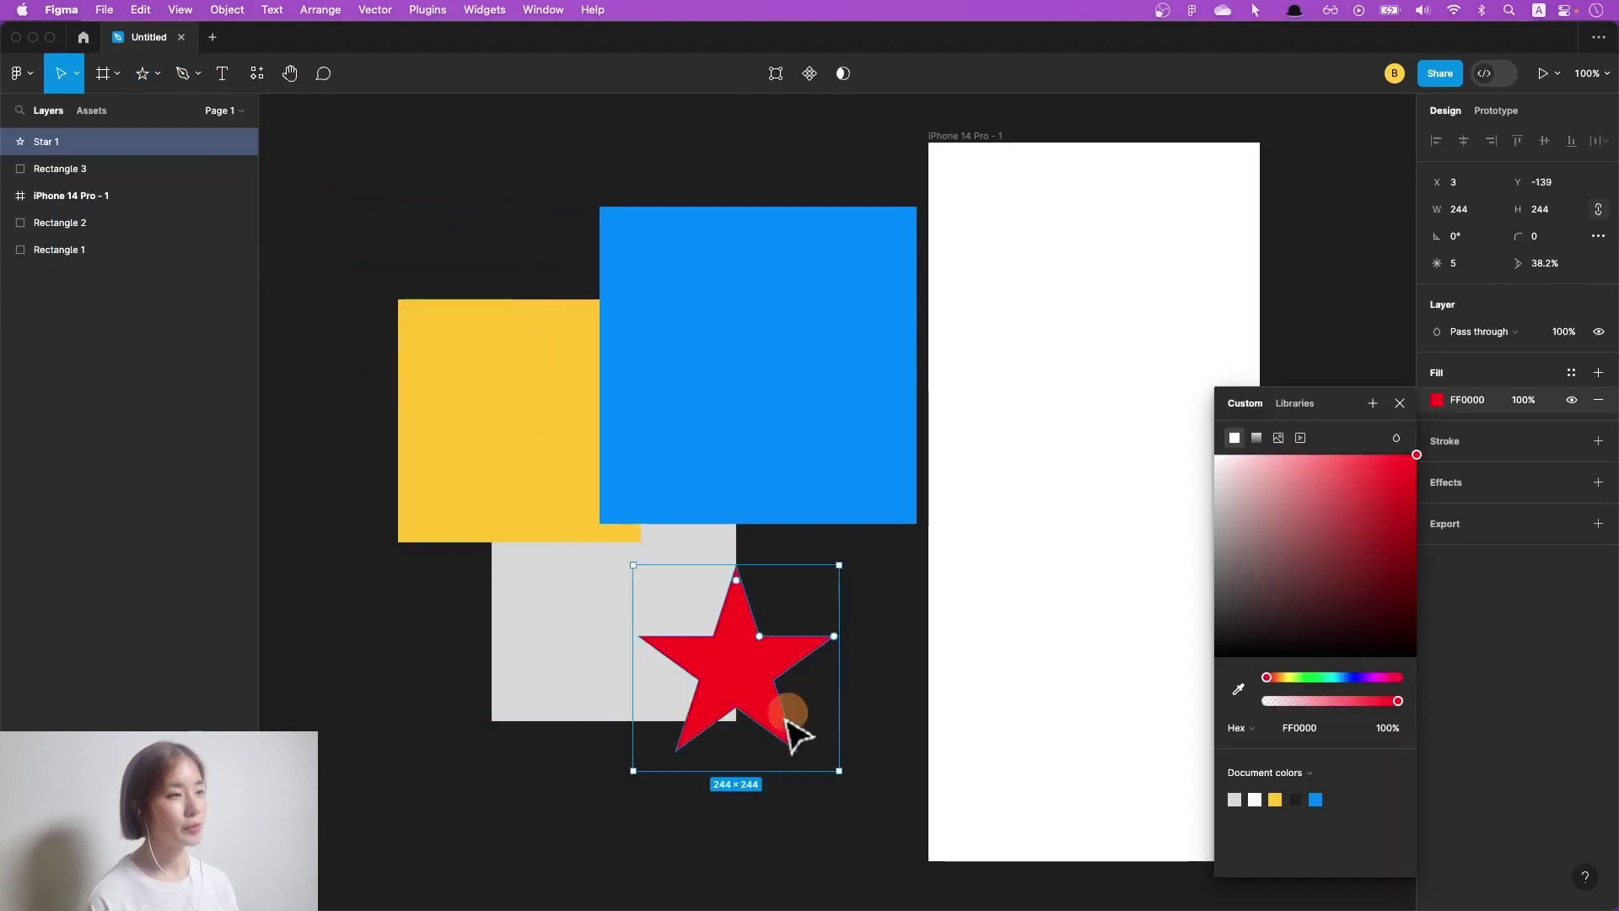
pyautogui.click(878, 625)
pyautogui.click(801, 674)
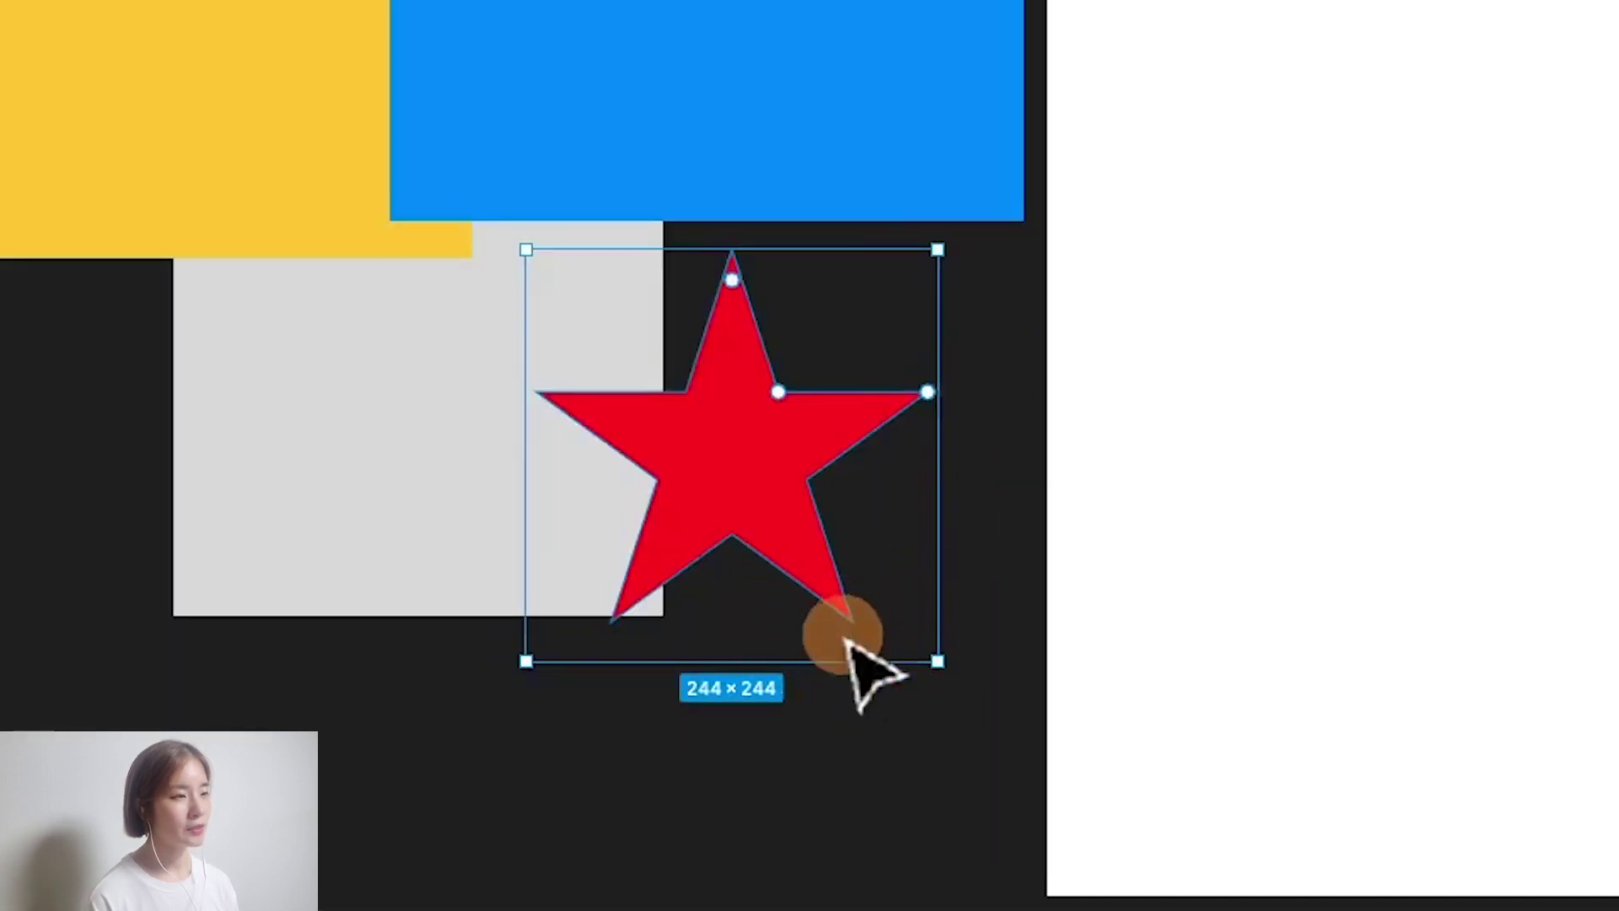
pyautogui.moveTo(779, 428)
pyautogui.mouseDown()
pyautogui.moveTo(877, 309)
pyautogui.moveTo(896, 343)
pyautogui.moveTo(852, 586)
pyautogui.moveTo(919, 380)
pyautogui.moveTo(892, 329)
pyautogui.moveTo(910, 450)
pyautogui.moveTo(843, 557)
pyautogui.mouseUp()
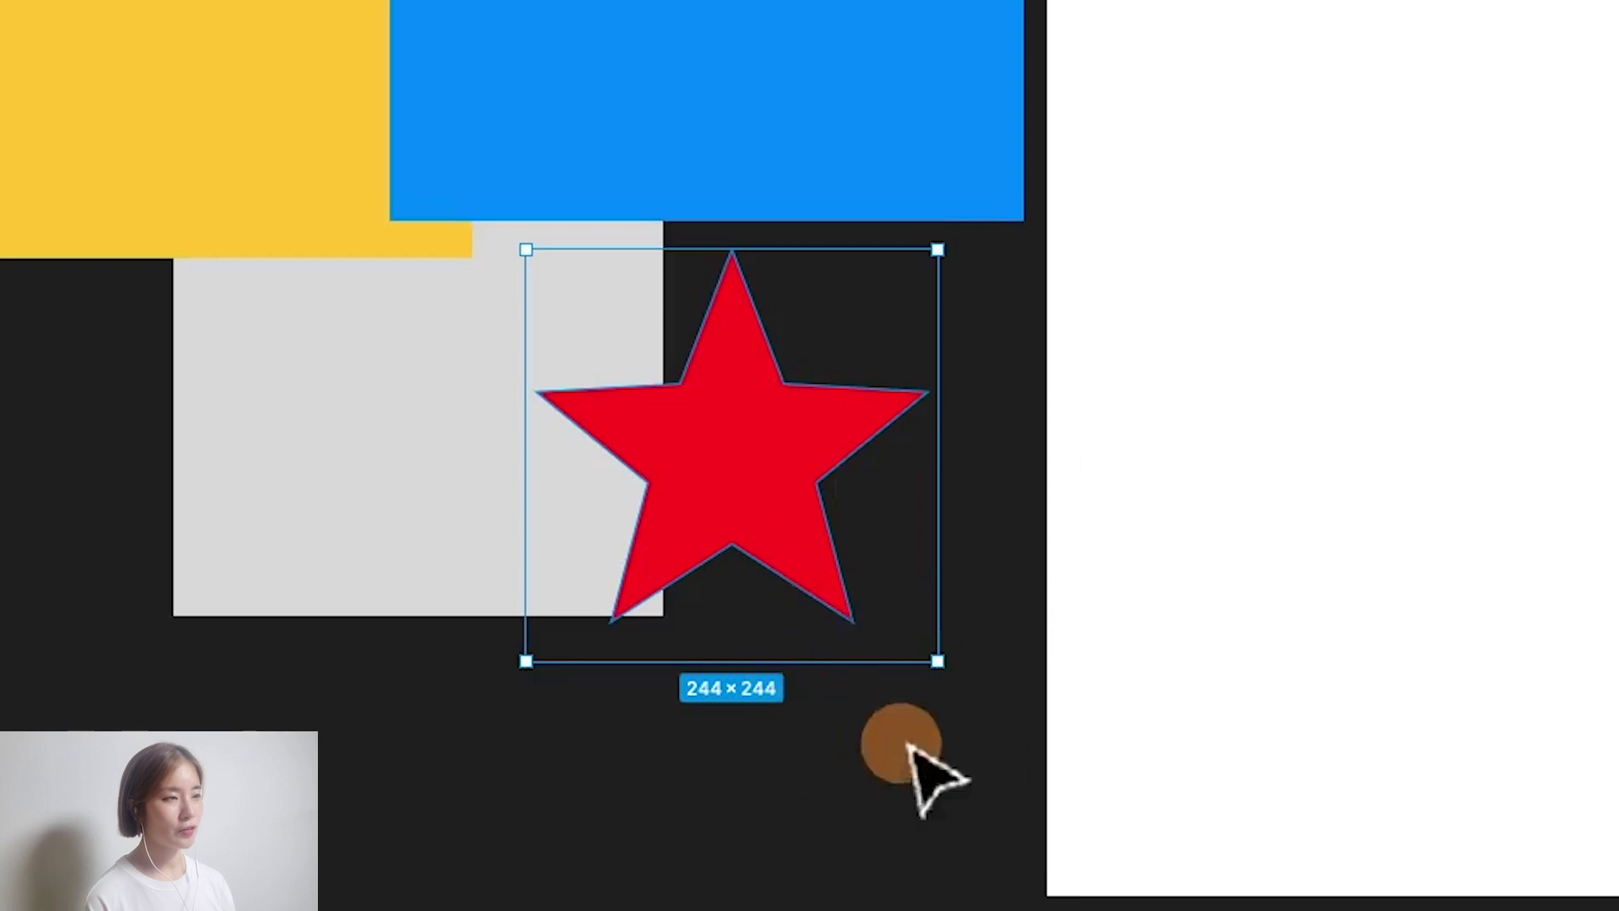
pyautogui.moveTo(762, 640); pyautogui.dragTo(817, 626)
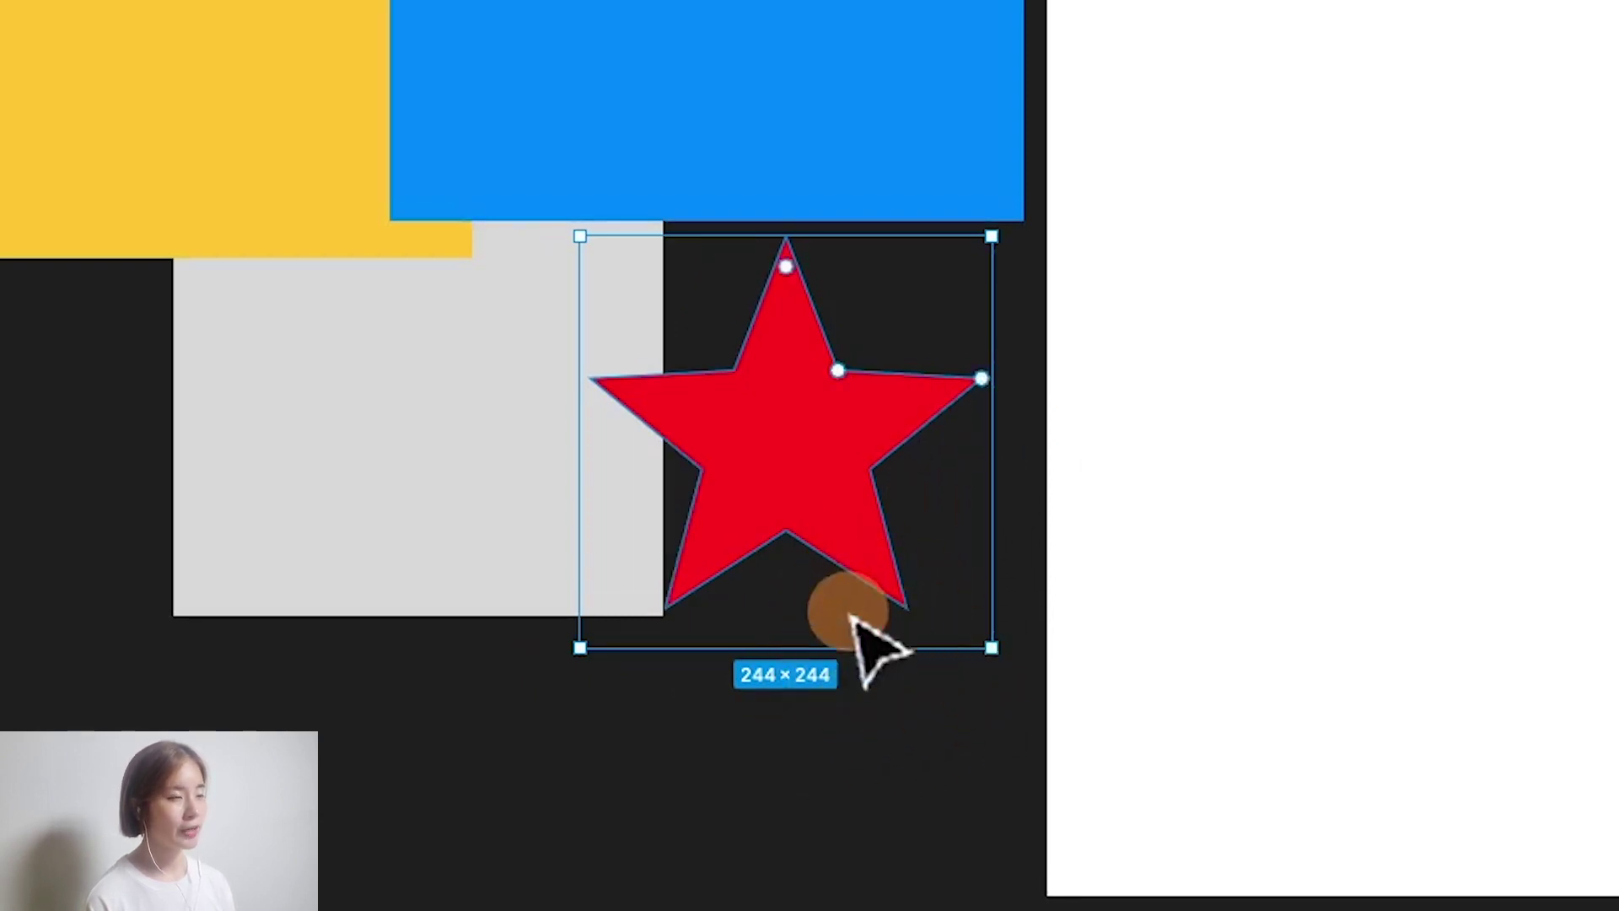
# Step: Flatten the star with Ctrl+E, shift it down-right, and show Flatten in its context menu
pyautogui.click(927, 456)
pyautogui.click(784, 460)
pyautogui.hotkey('ctrl', 'e')
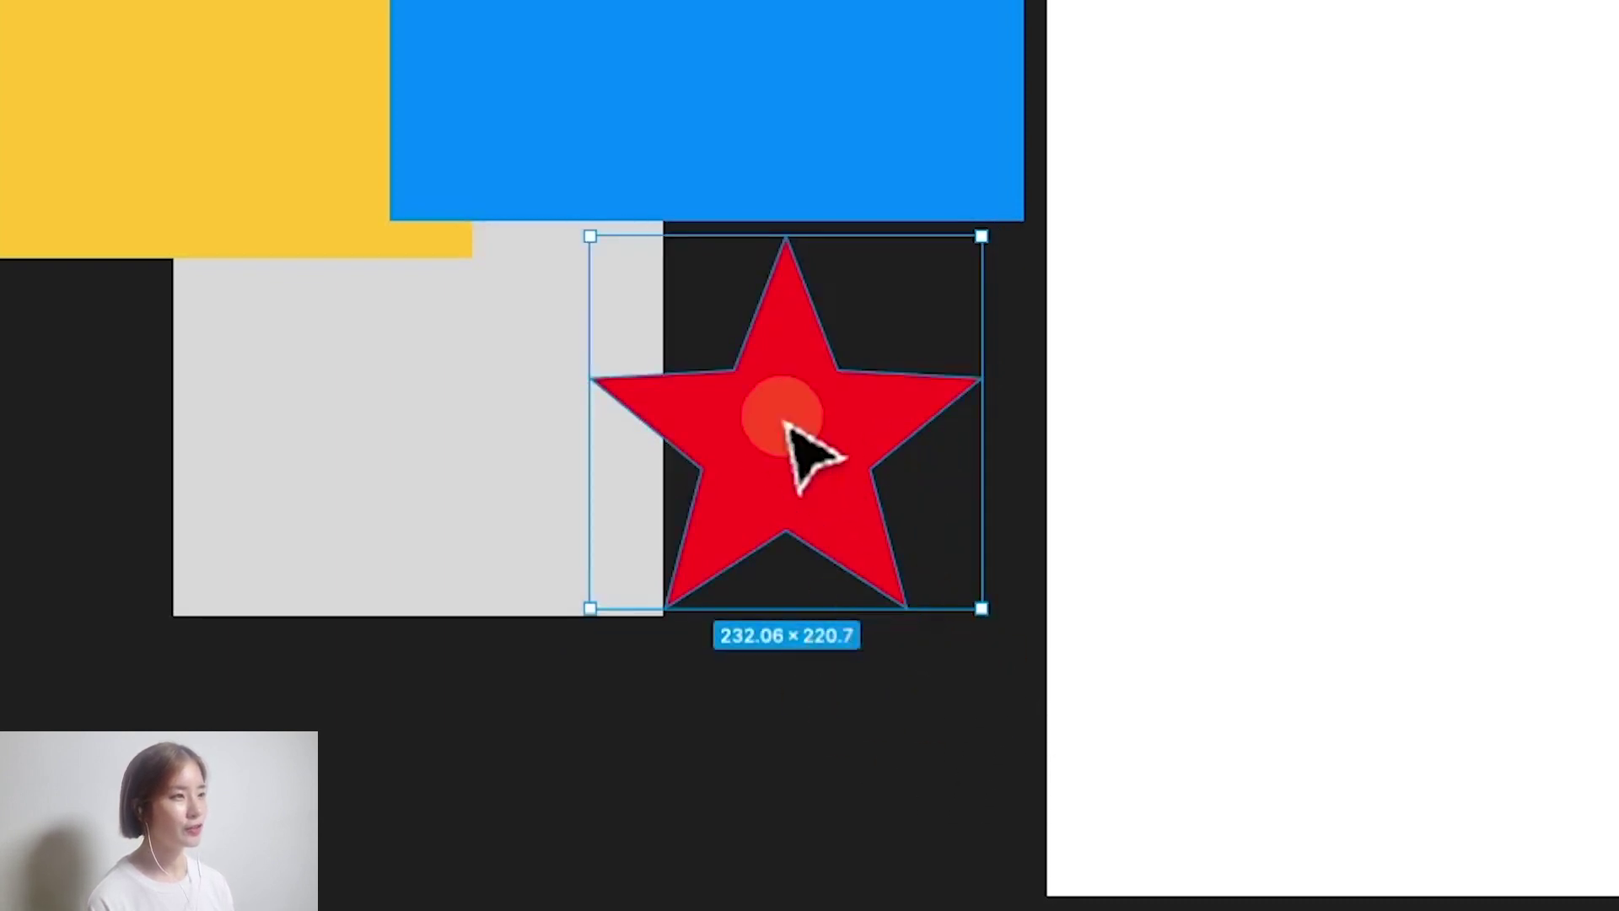
pyautogui.moveTo(784, 422); pyautogui.dragTo(826, 465)
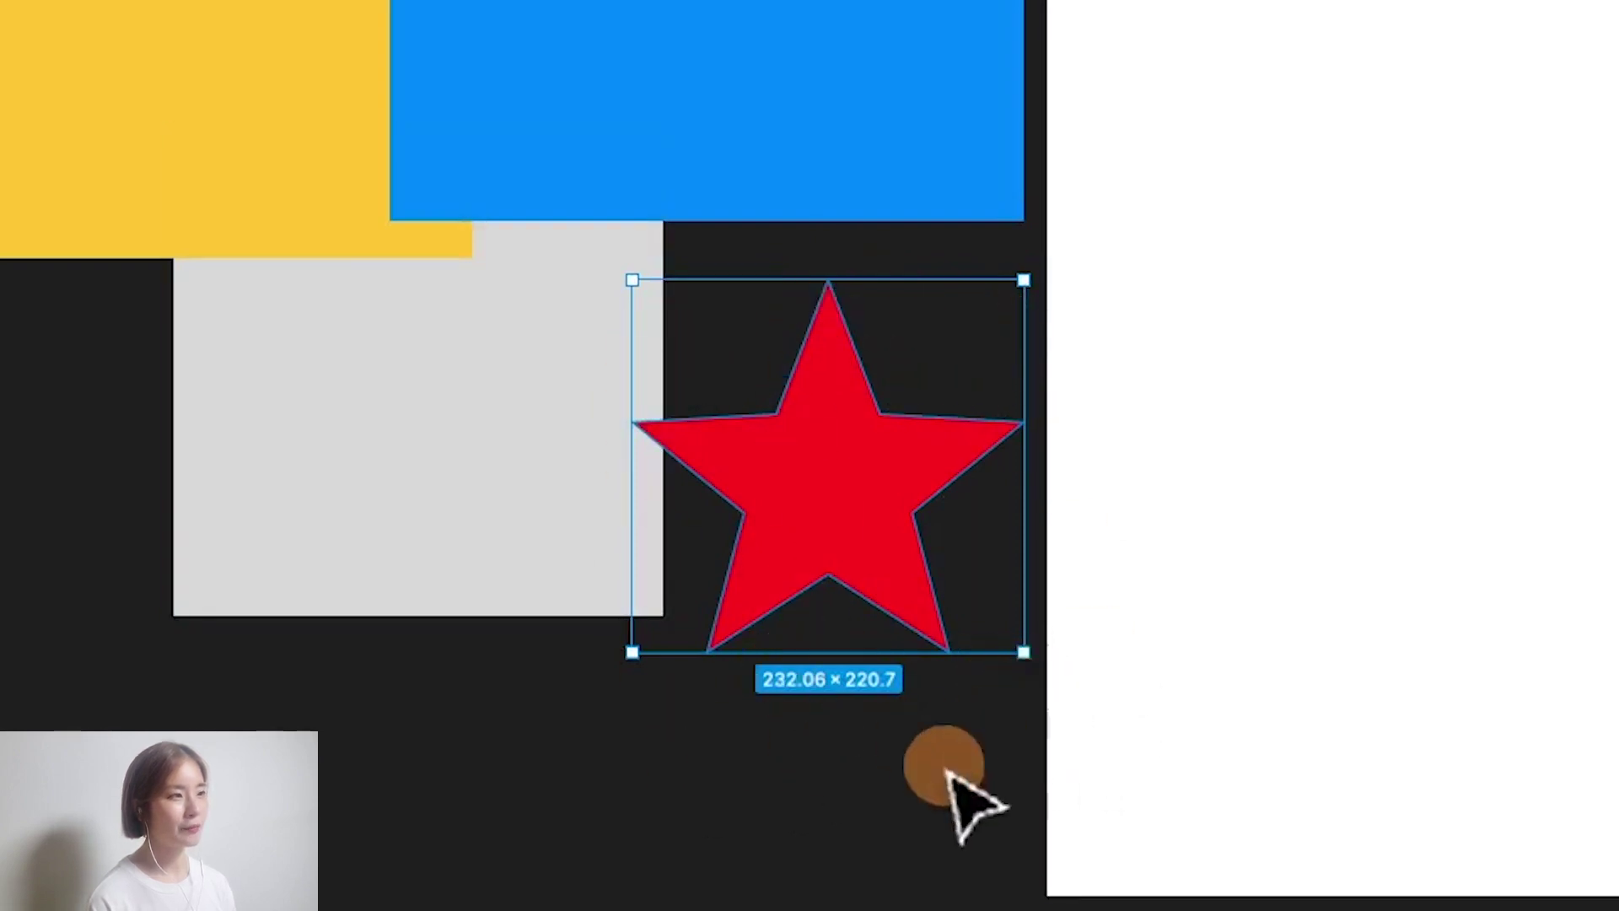
pyautogui.rightClick(802, 658)
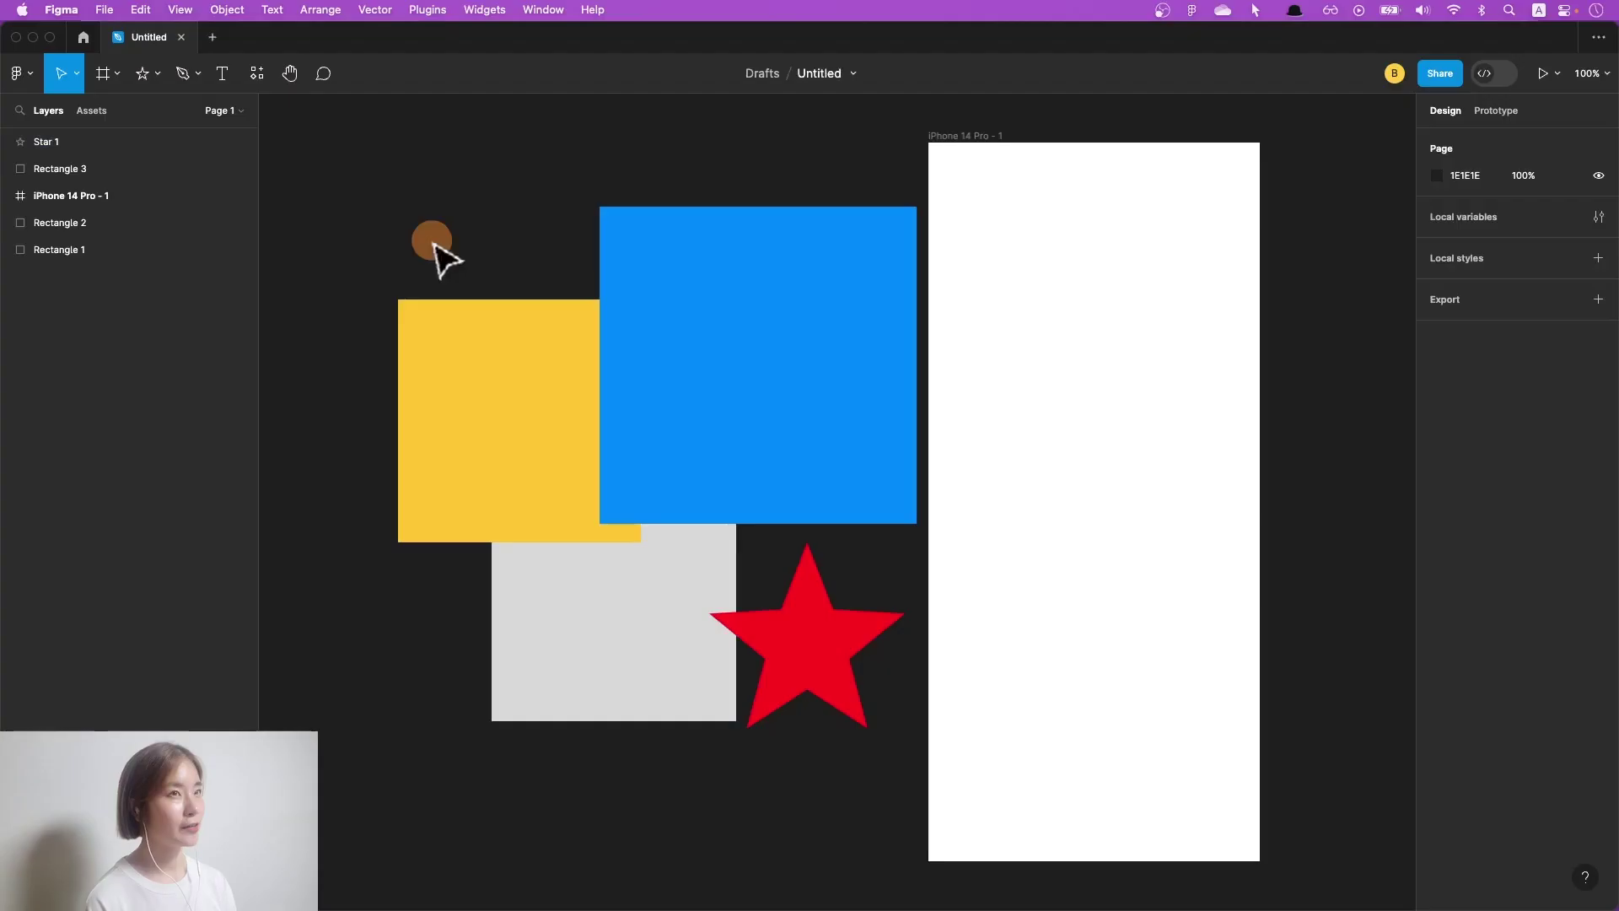
# Step: Draw a horizontal line with a 44 stroke weight and move it onto the blue square
pyautogui.press('l')
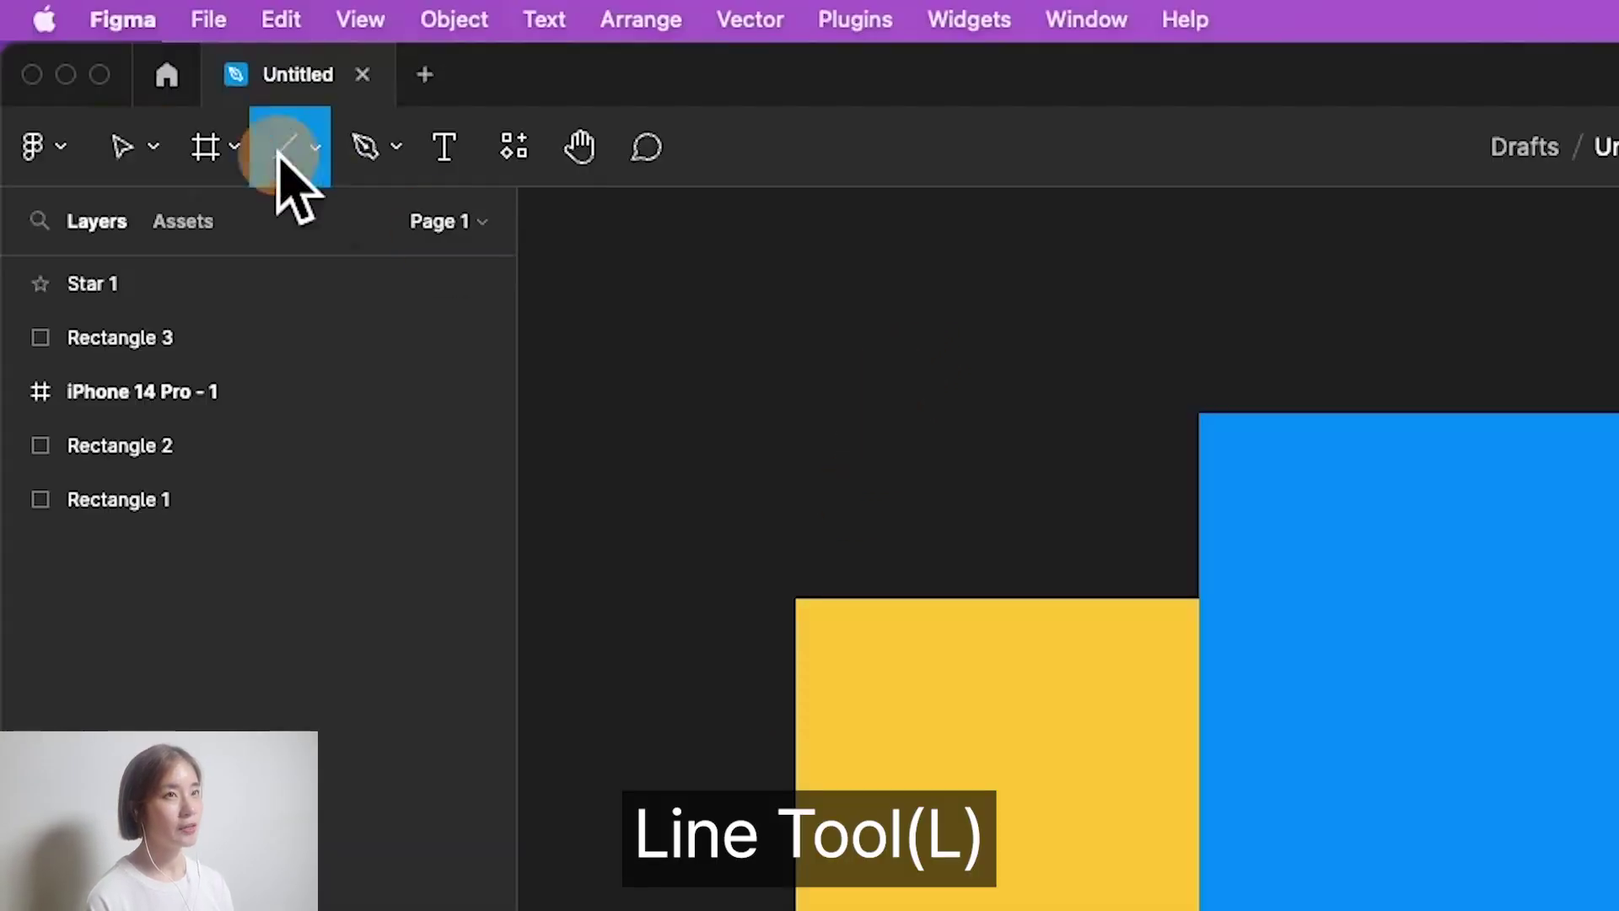
pyautogui.moveTo(748, 438); pyautogui.dragTo(1167, 455)
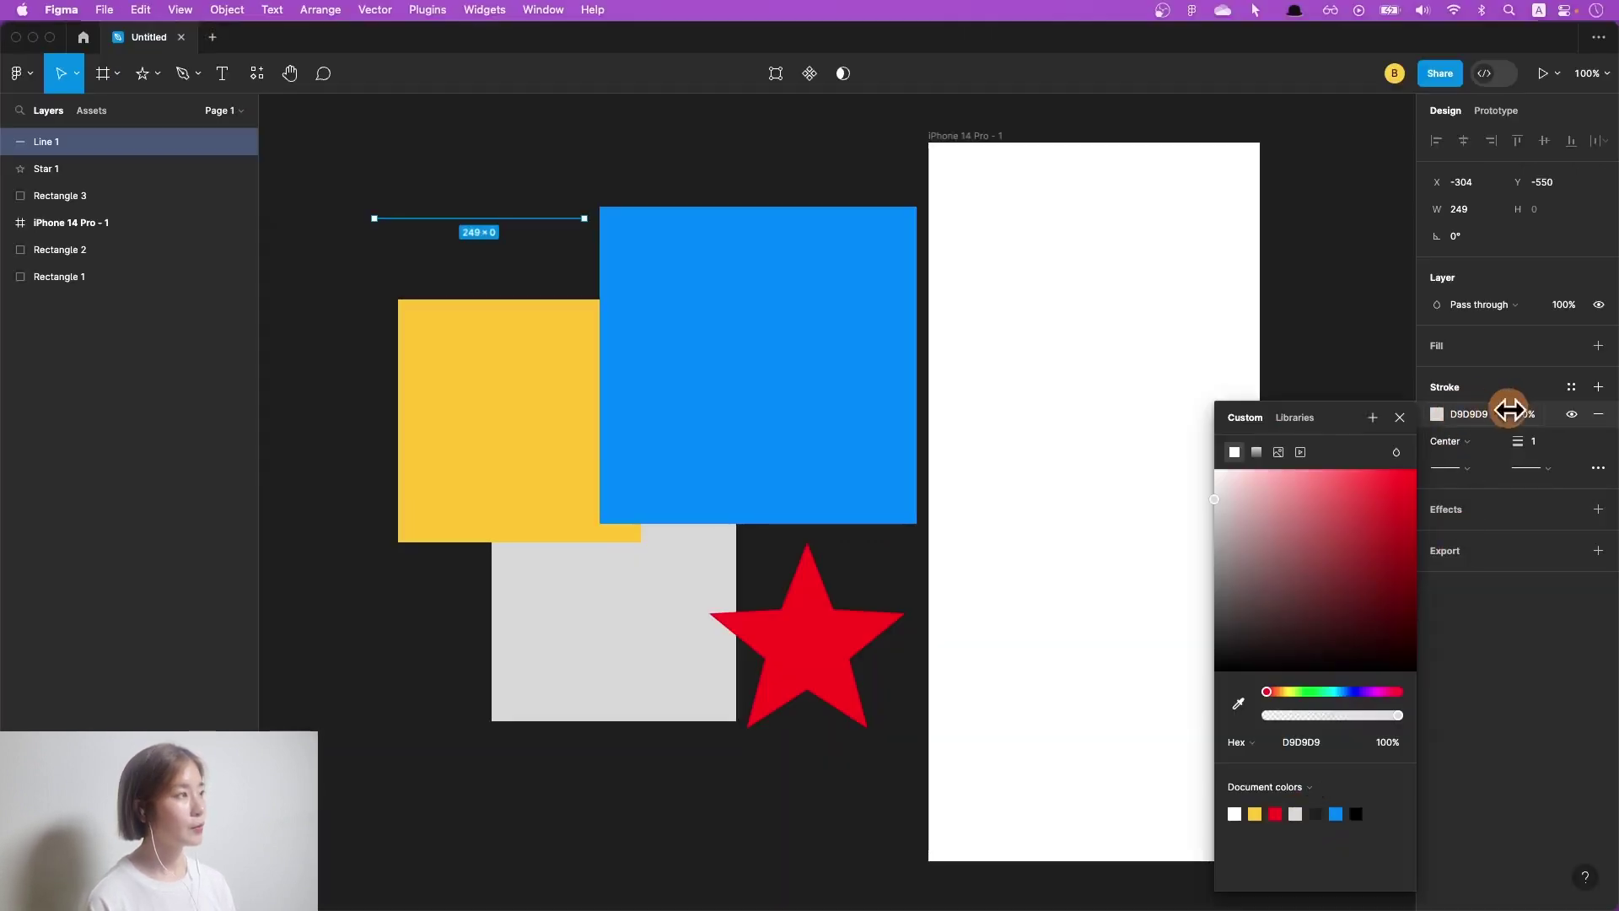
pyautogui.moveTo(1527, 444); pyautogui.dragTo(1552, 444)
pyautogui.moveTo(465, 200)
pyautogui.mouseDown()
pyautogui.moveTo(721, 392)
pyautogui.moveTo(491, 255)
pyautogui.mouseUp()
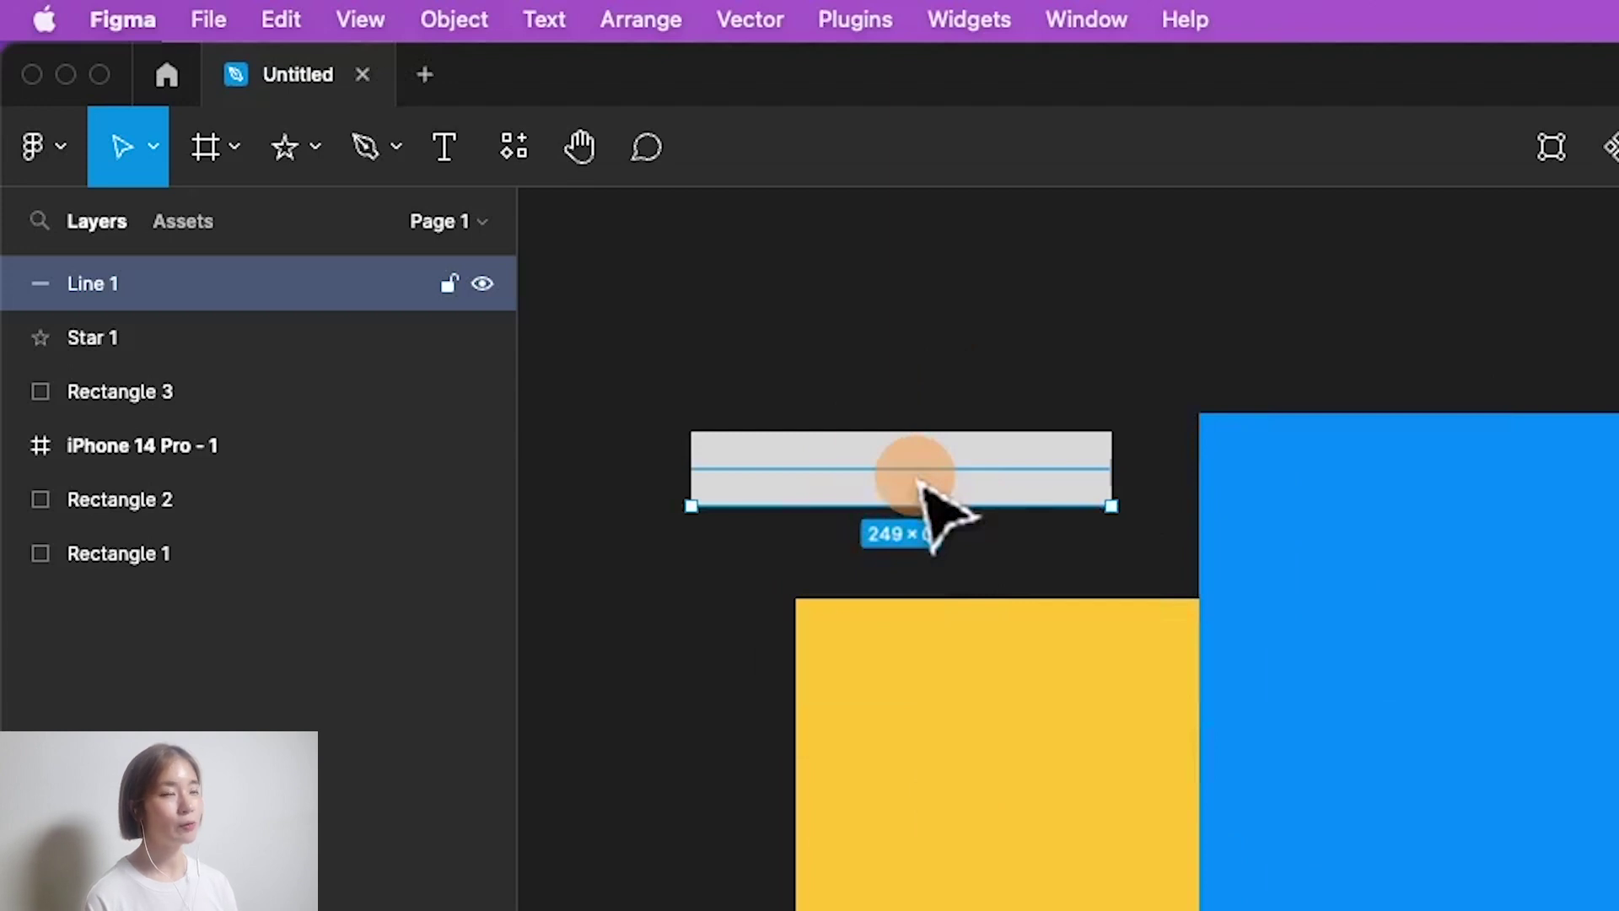
# Step: Outline the grey line's stroke into a filled shape with Ctrl+Shift+O
pyautogui.click(961, 350)
pyautogui.click(978, 468)
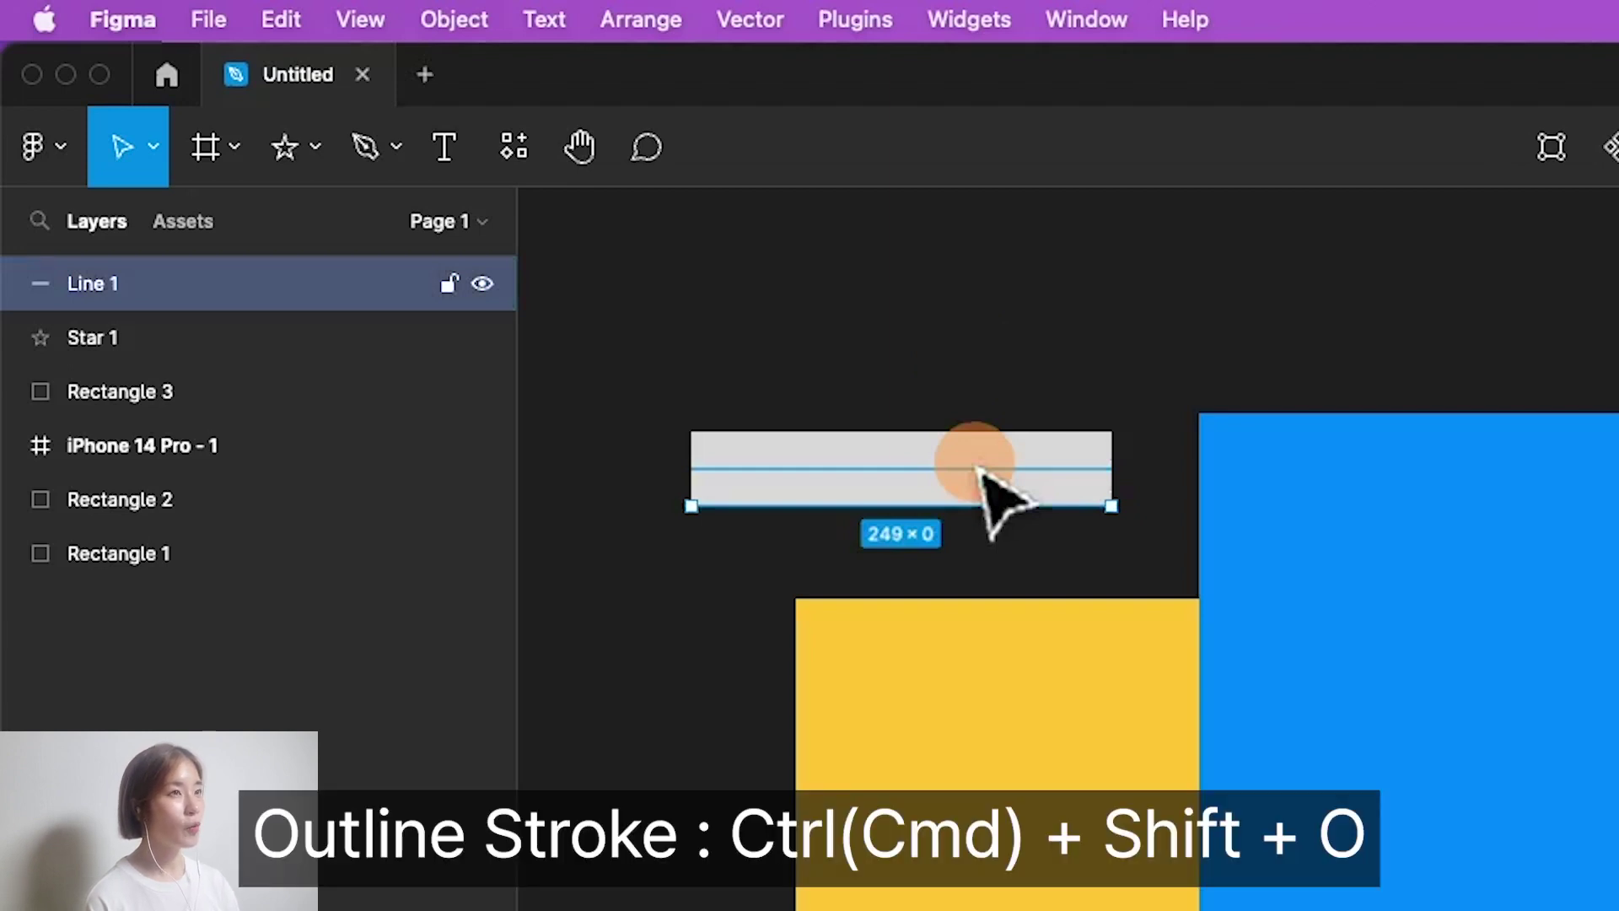
pyautogui.hotkey('ctrl', 'shift', 'o')
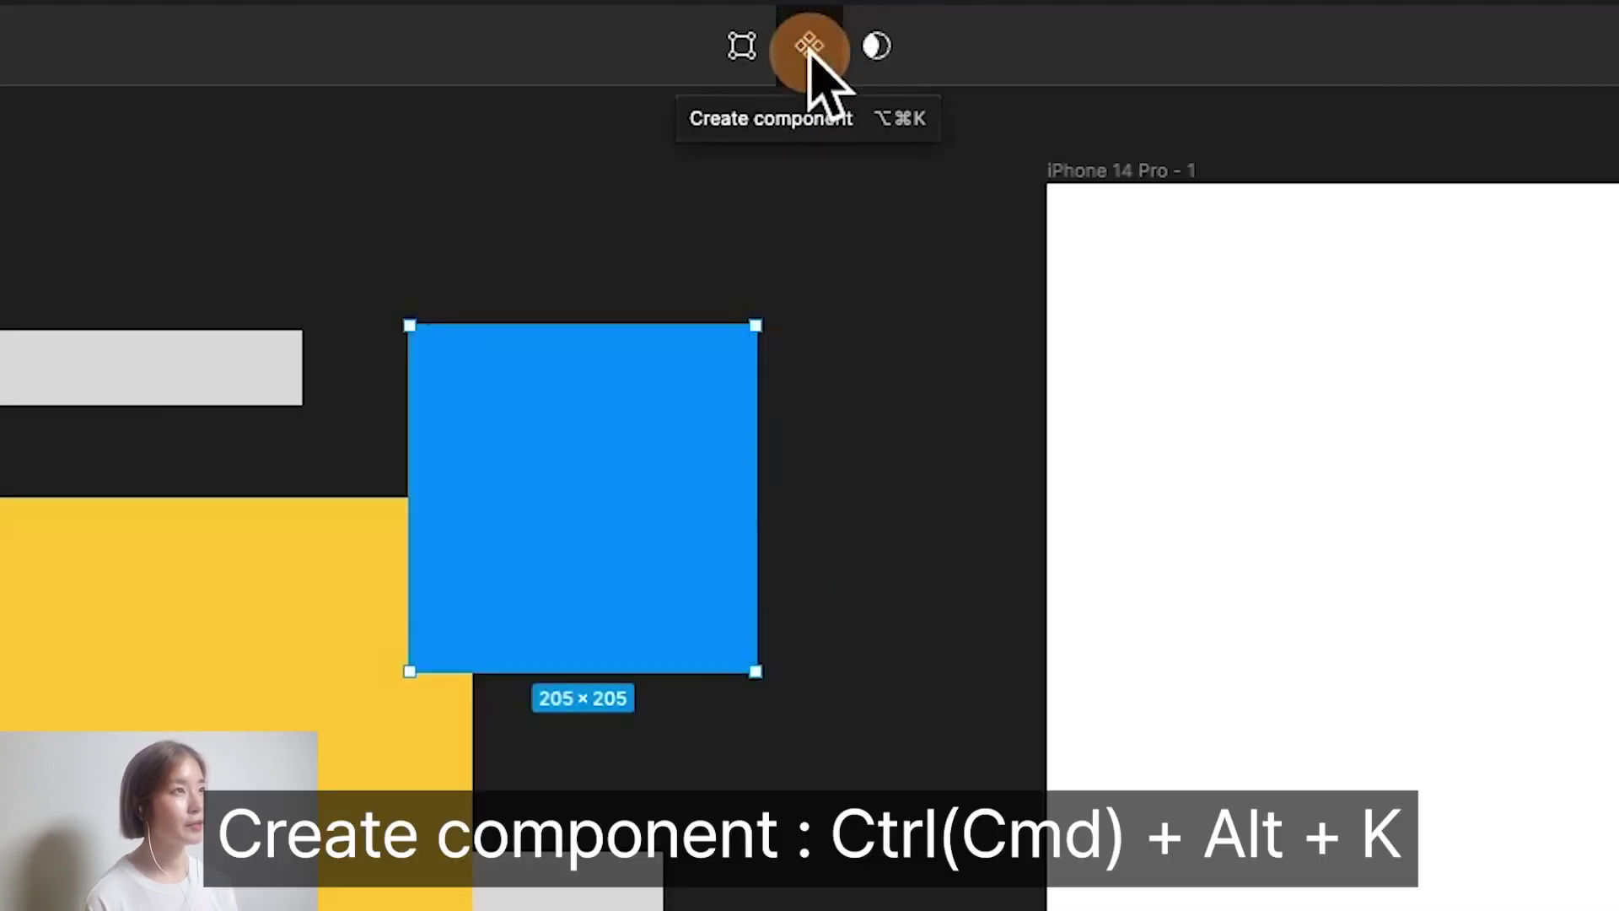
# Step: Make blue Rectangle 3 a component with Ctrl+Alt+K and select it
pyautogui.hotkey('ctrl', 'alt', 'k')
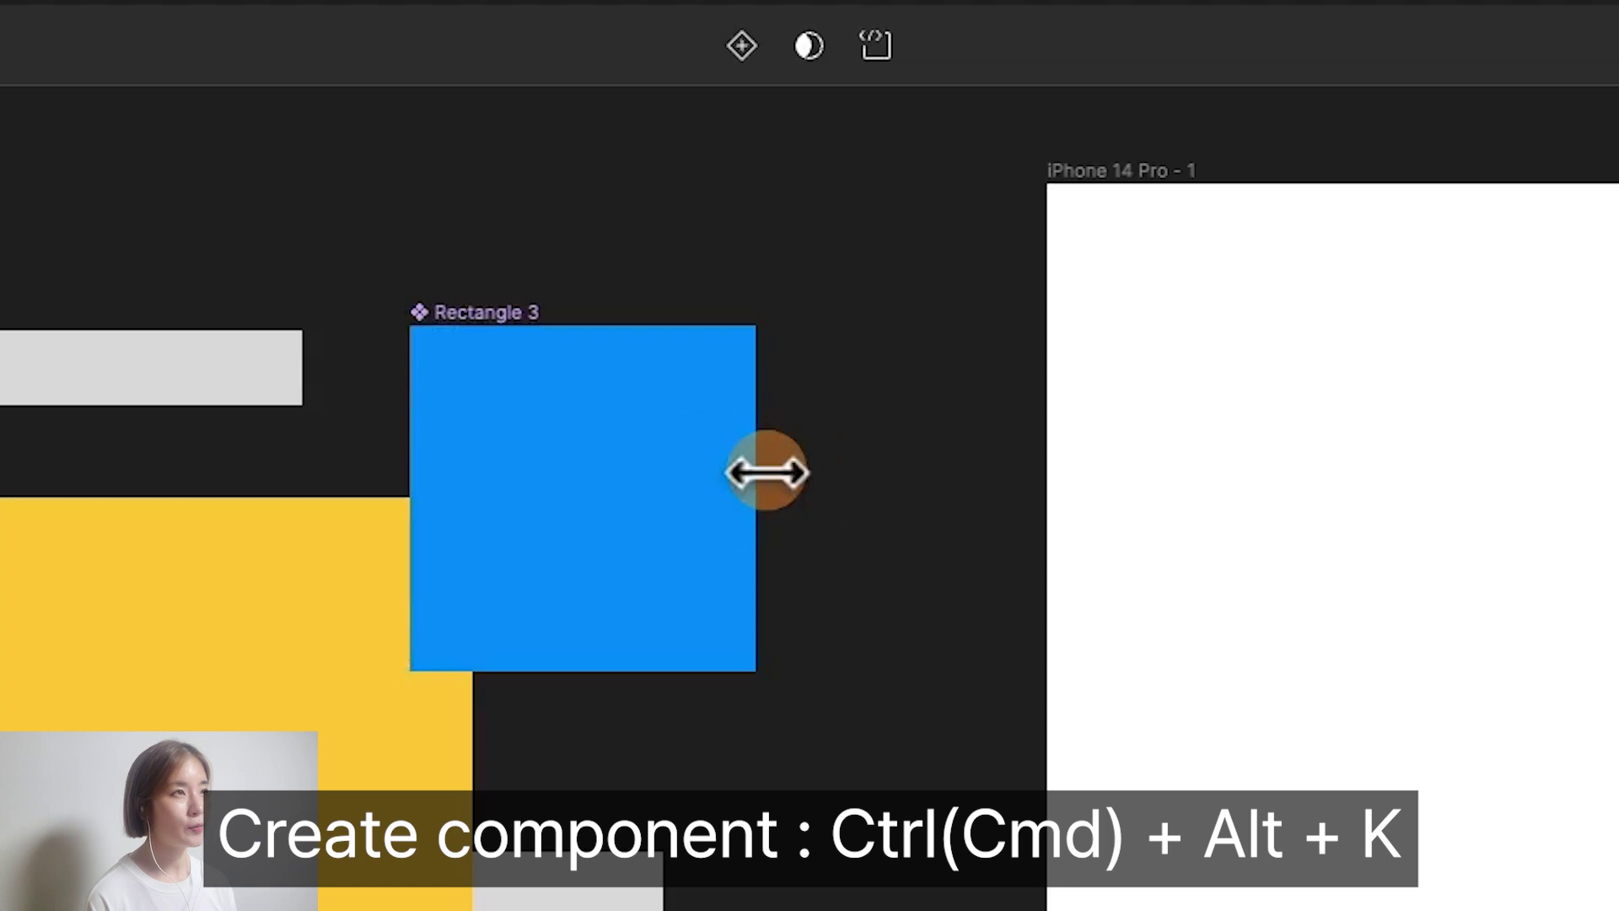
pyautogui.click(767, 472)
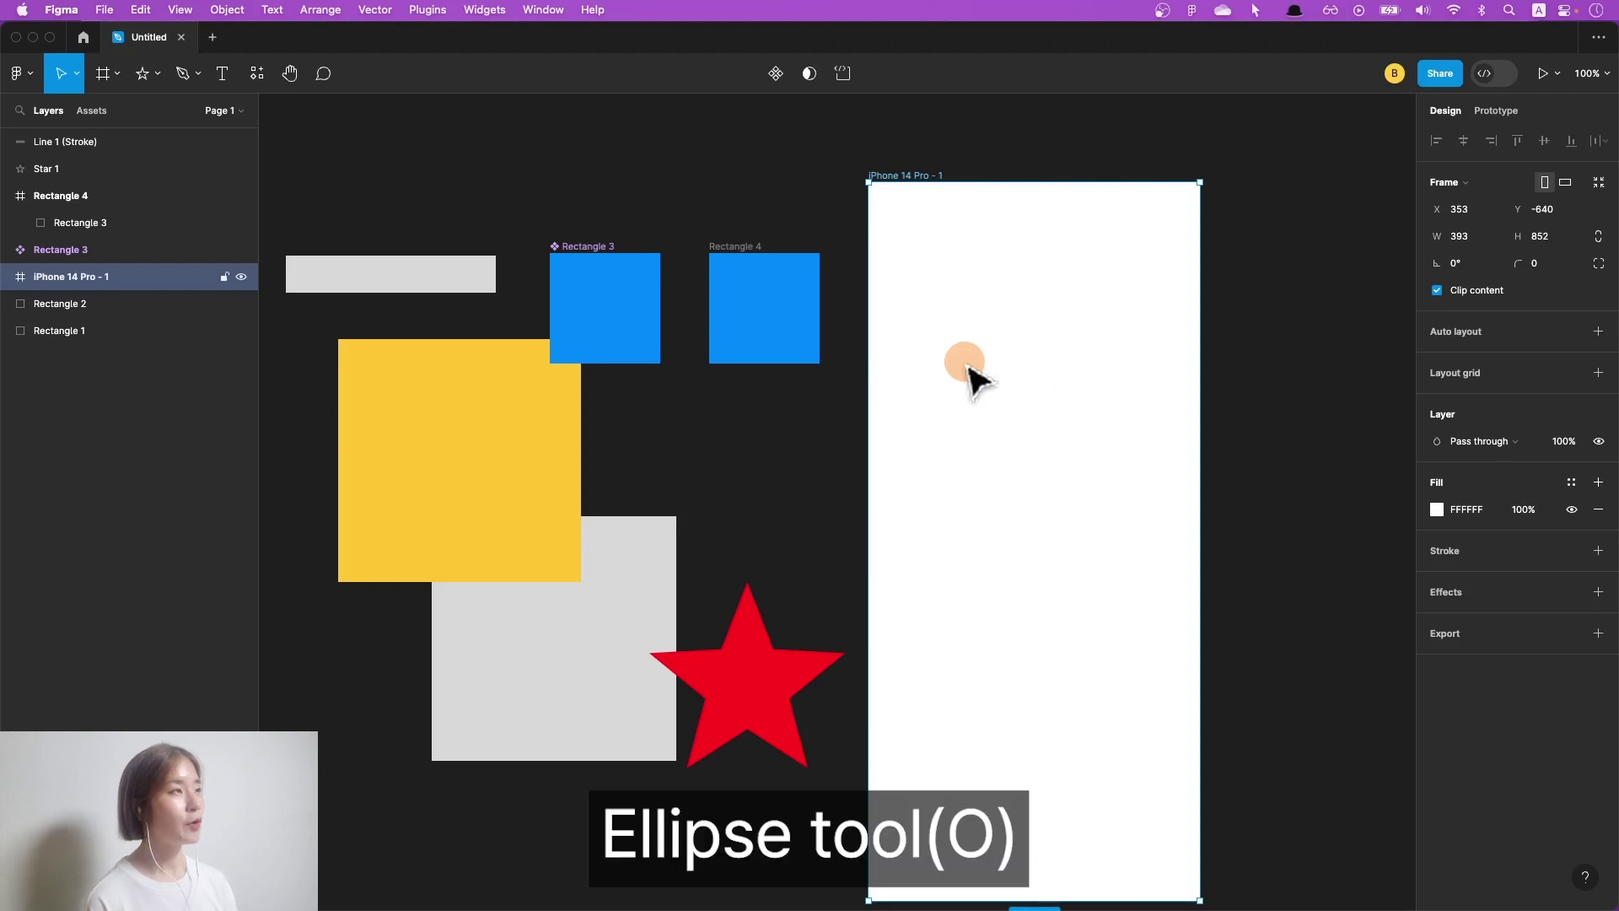
# Step: Draw a 73×73 circle near the top of the iPhone frame and fill it yellow (FFC700)
pyautogui.press('o')
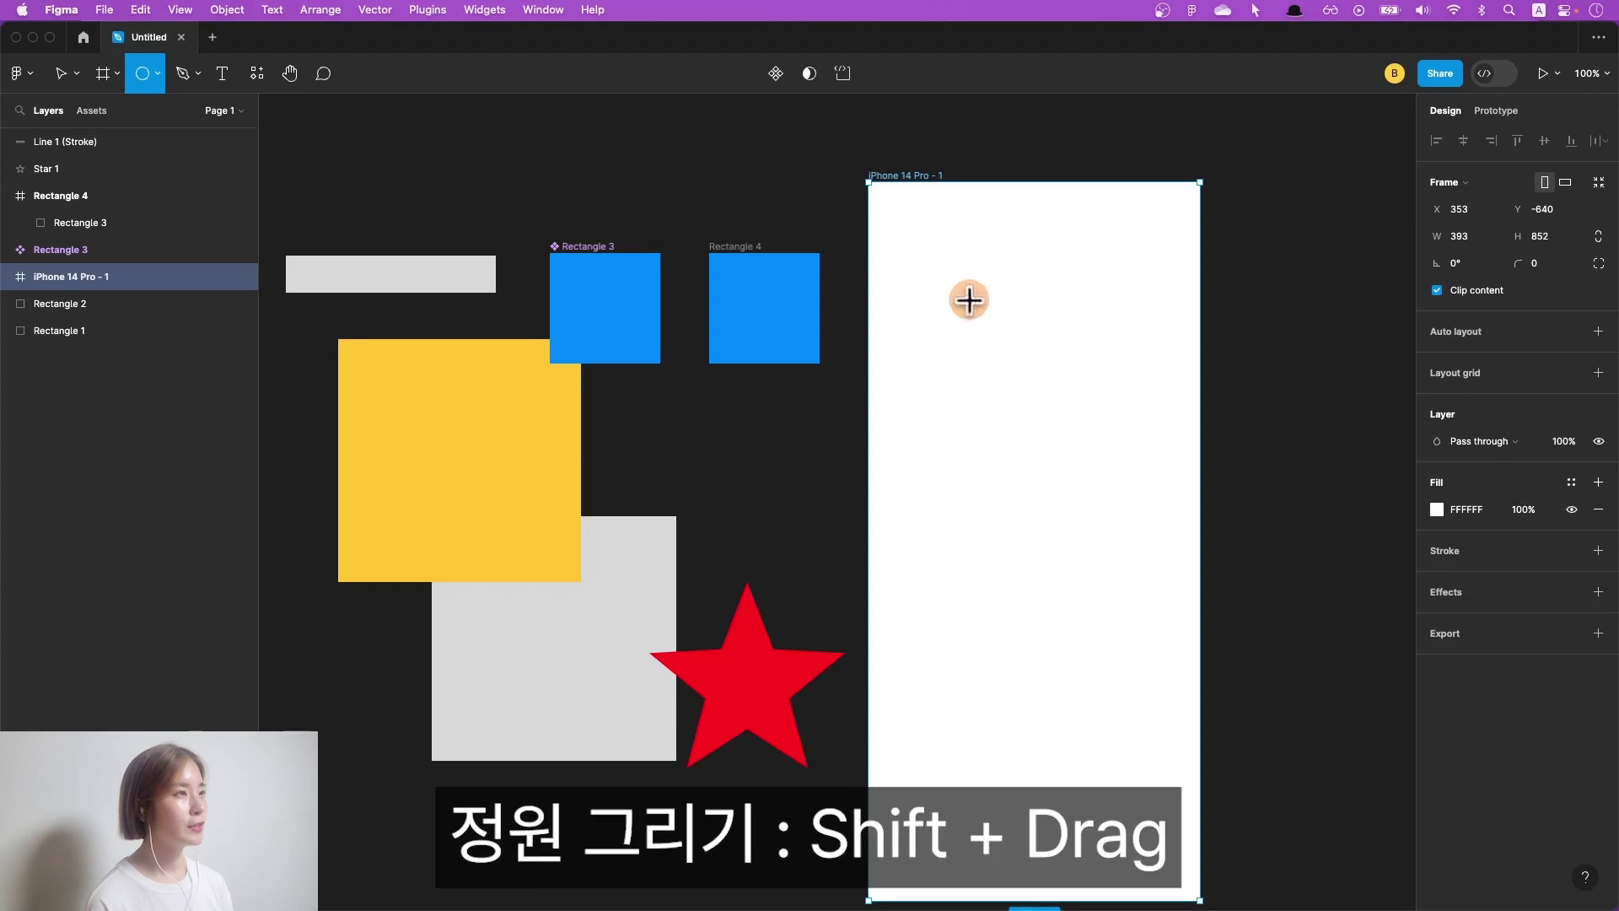
pyautogui.moveTo(968, 299); pyautogui.dragTo(1030, 361)
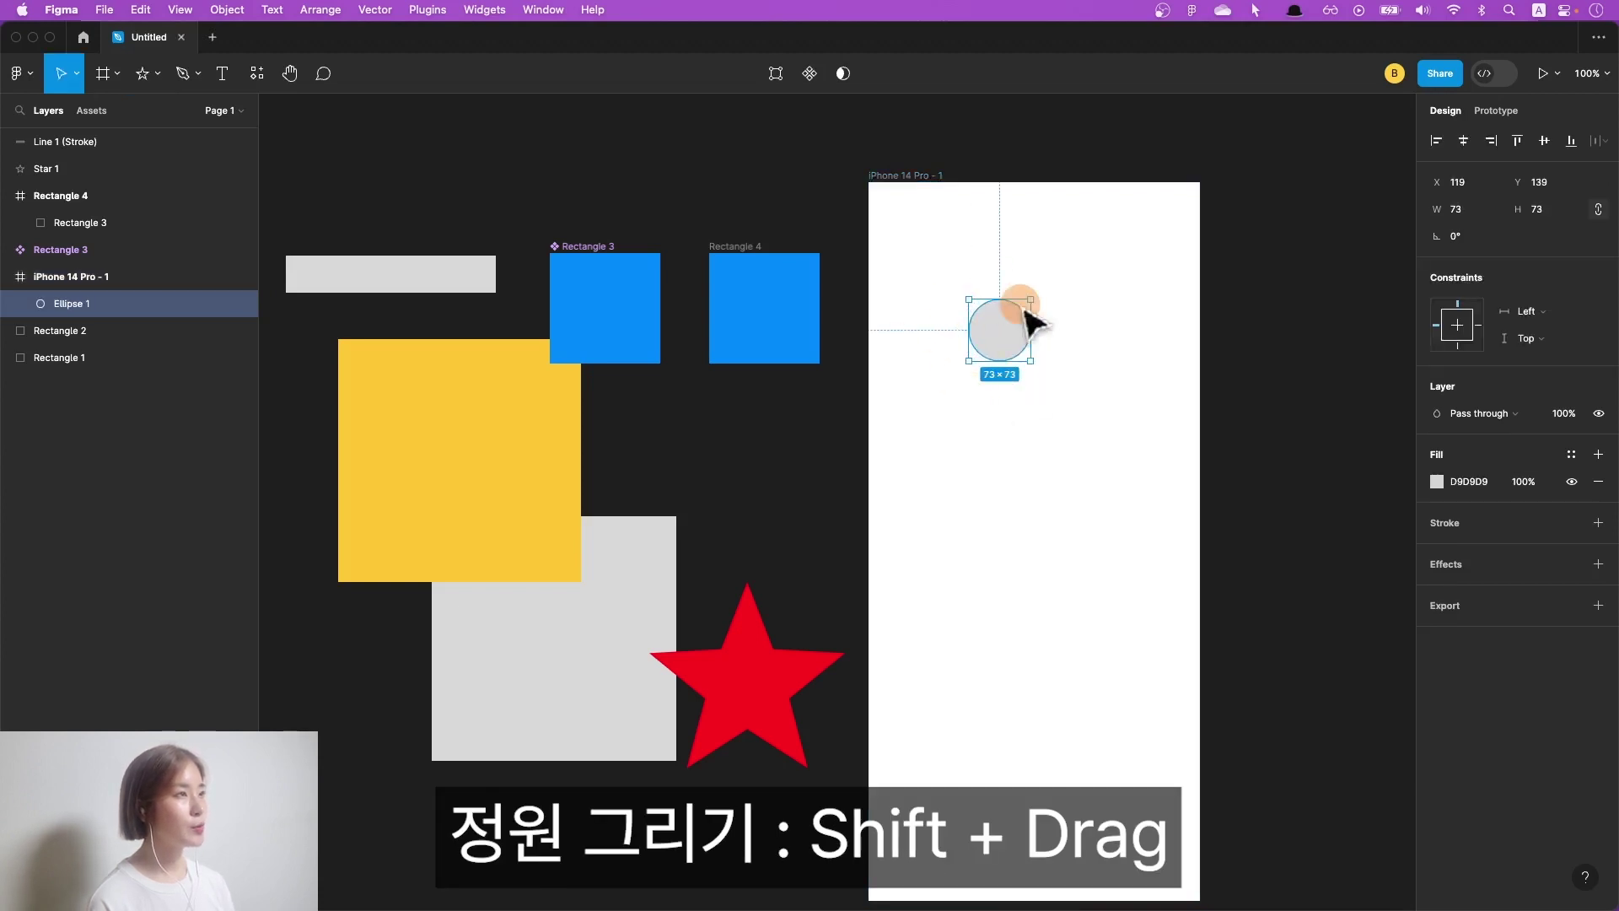
pyautogui.click(1437, 482)
pyautogui.click(1303, 814)
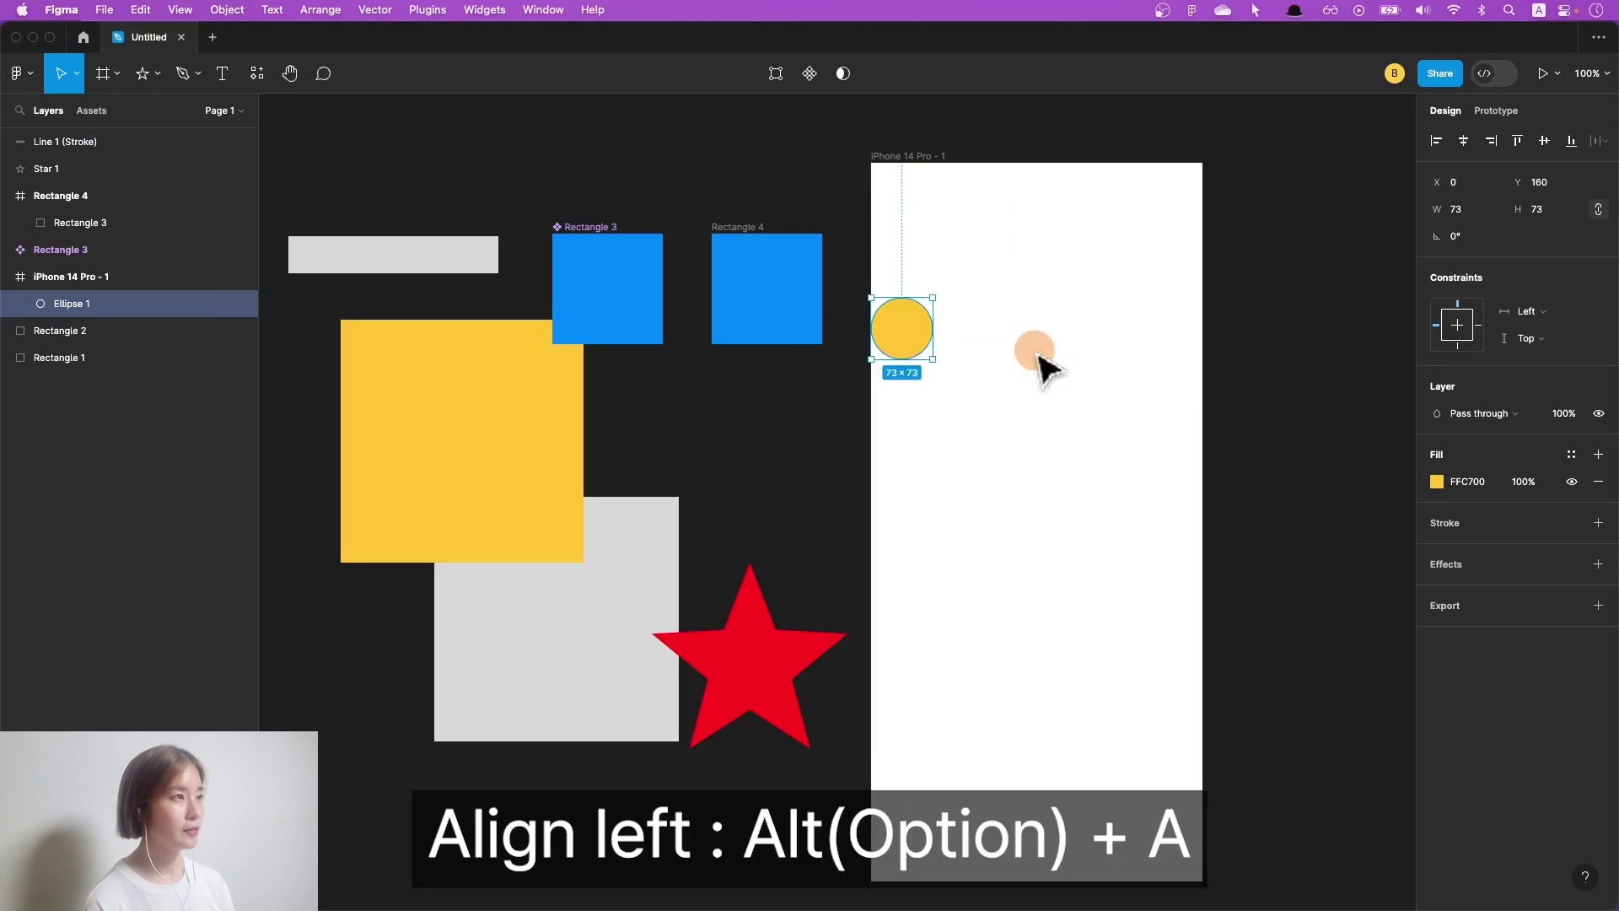
# Step: Align the circle to the frame's top, bottom and right edges in turn
pyautogui.hotkey('alt', 'w')
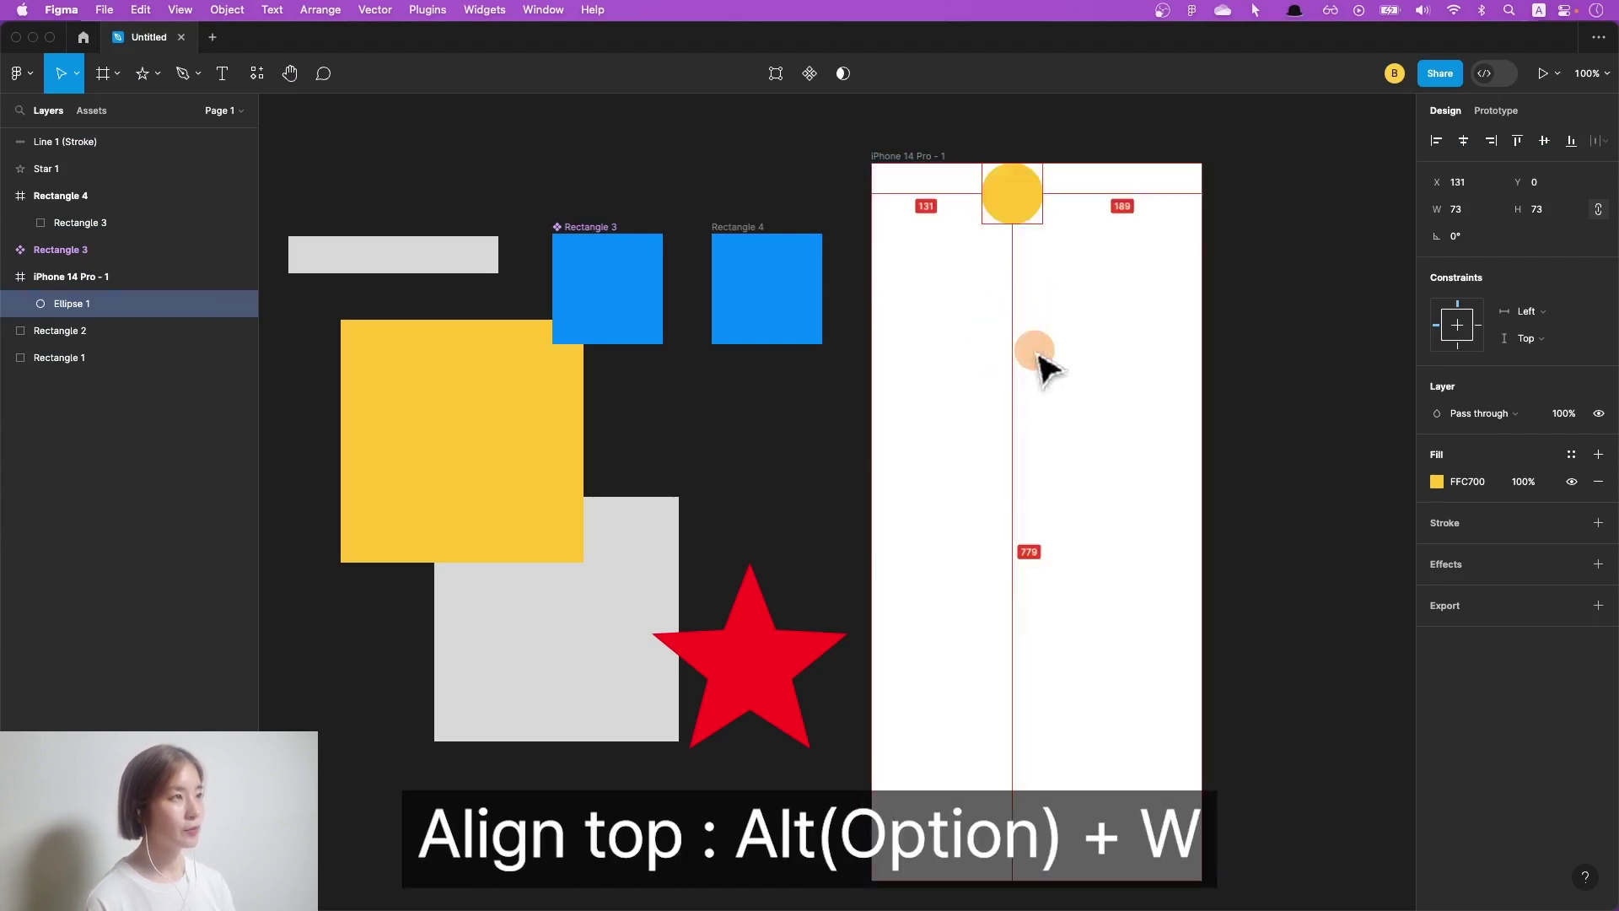
pyautogui.hotkey('alt', 's')
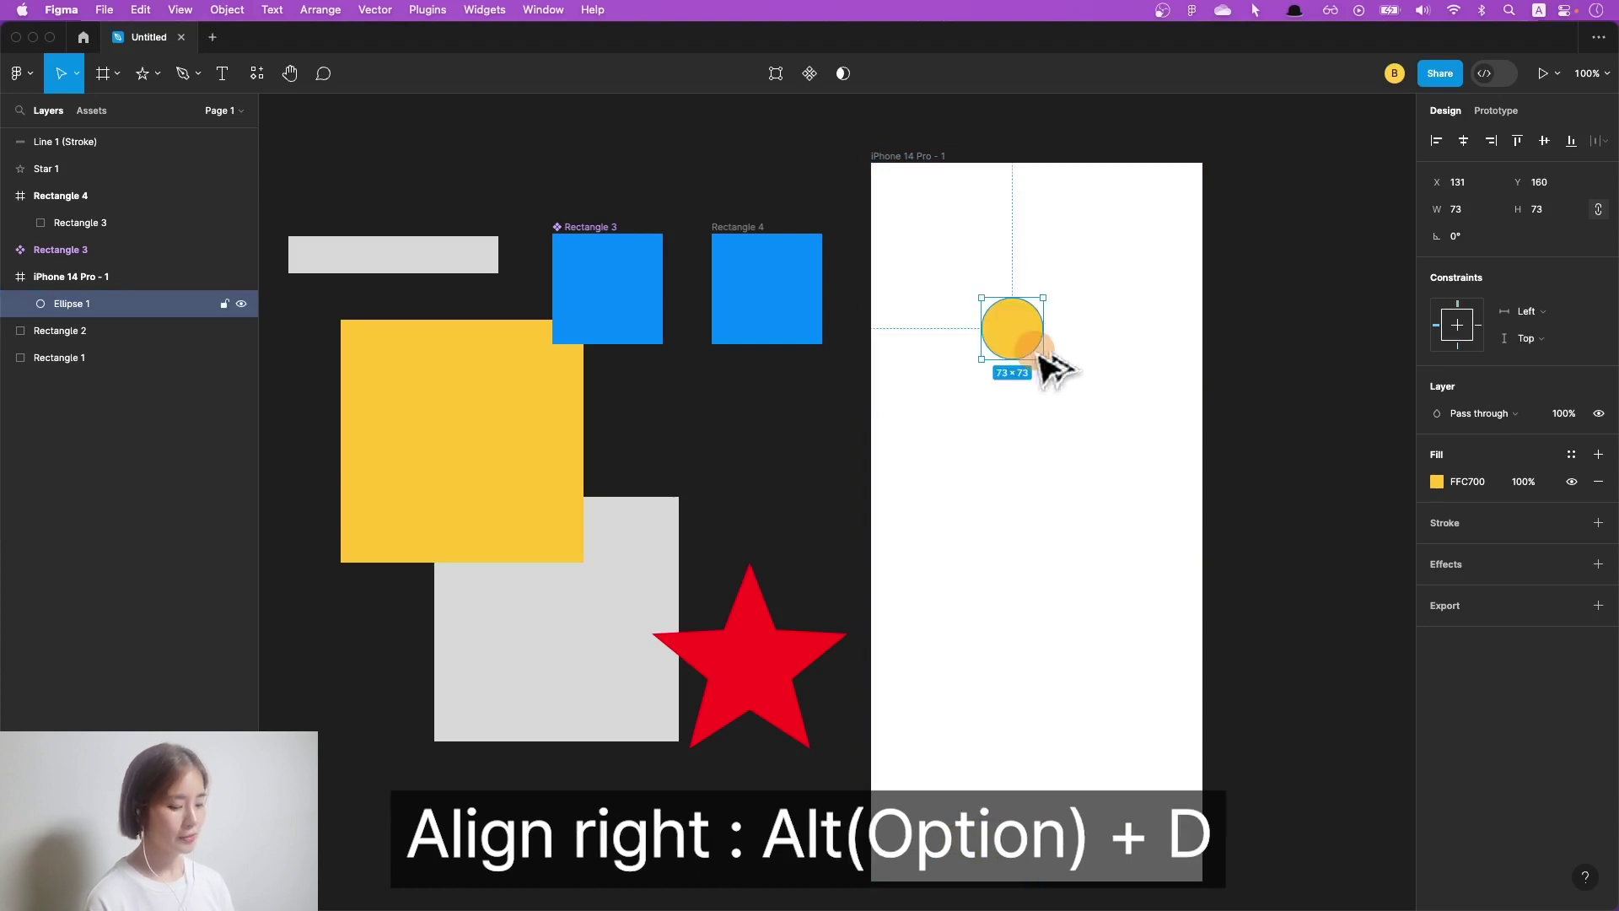
pyautogui.hotkey('alt', 'd')
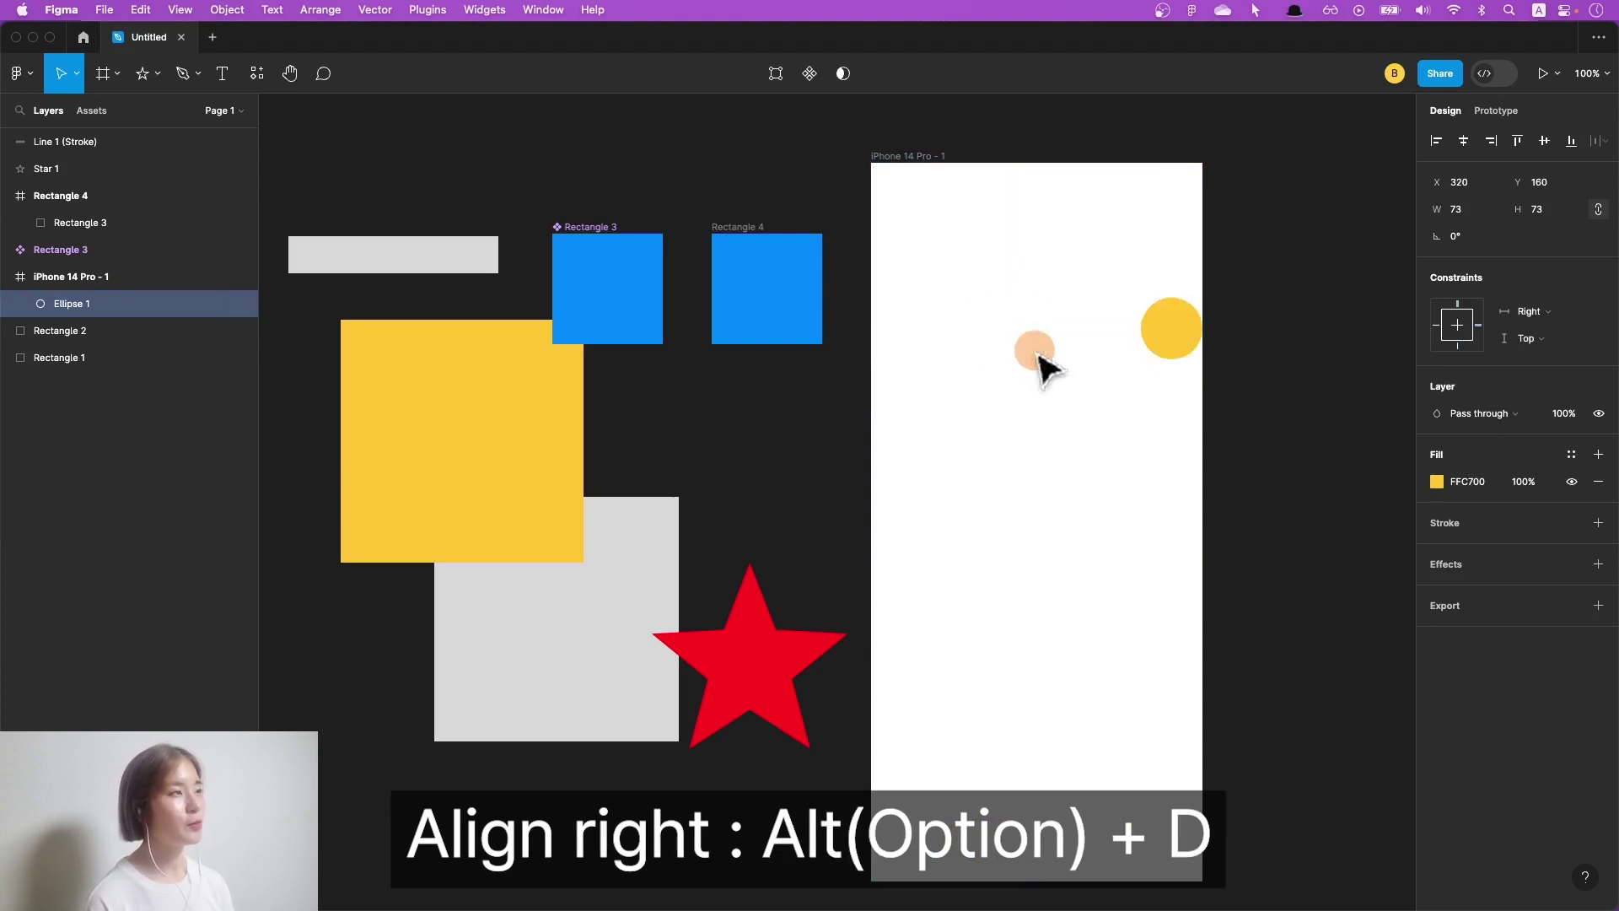
# Step: Centre the circle horizontally and vertically in the iPhone frame (X 184, Y 389)
pyautogui.hotkey('alt', 'h')
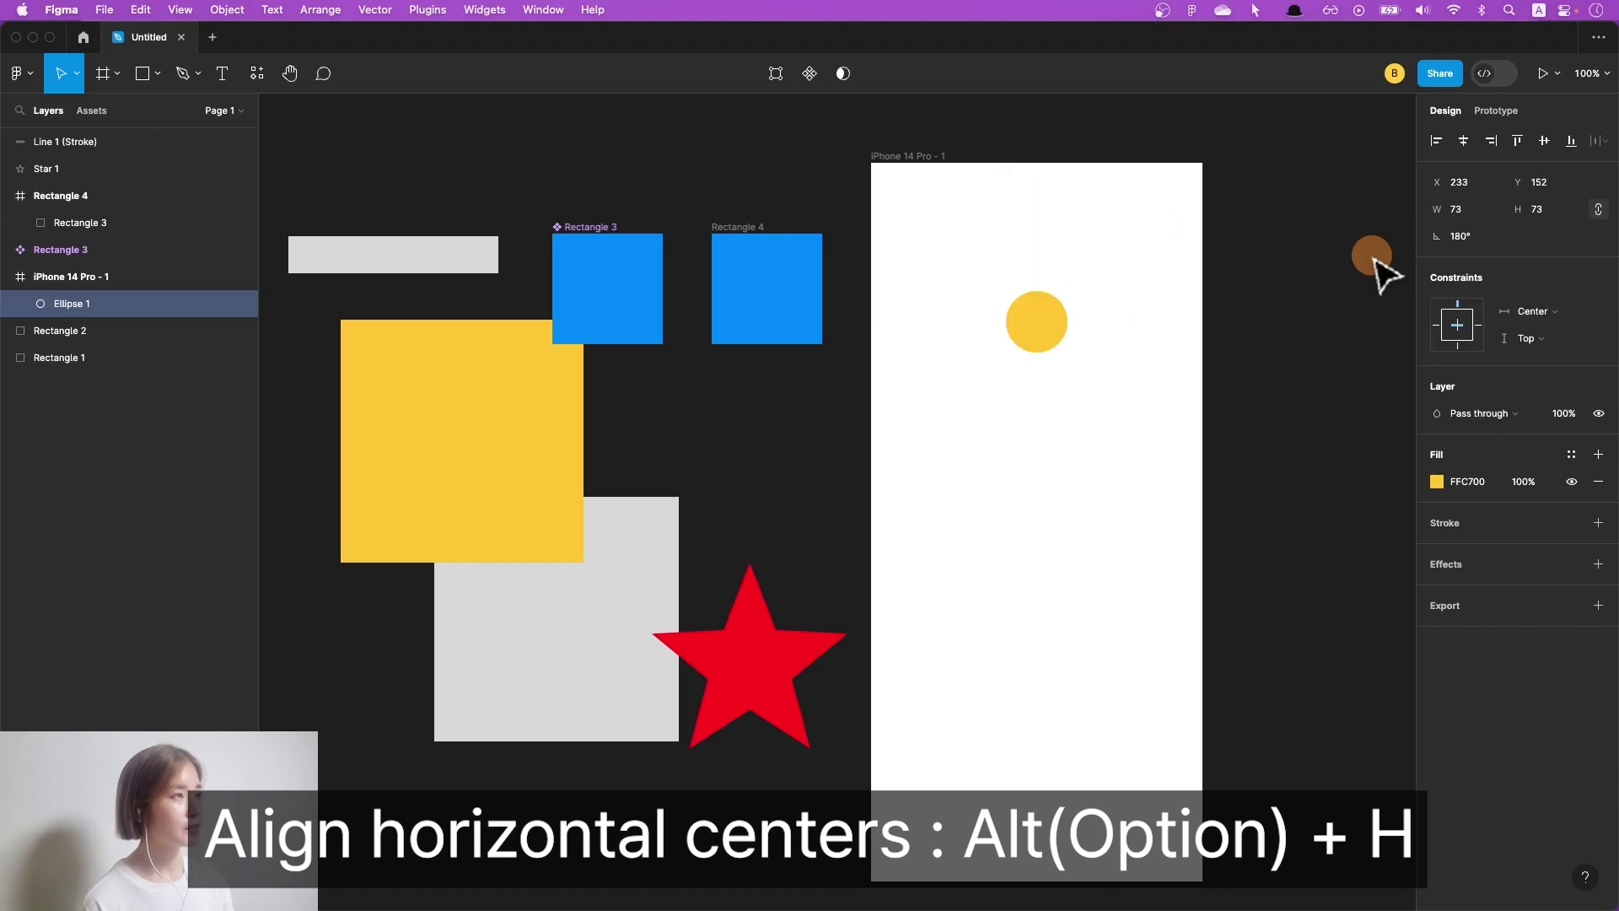
pyautogui.hotkey('alt', 'h')
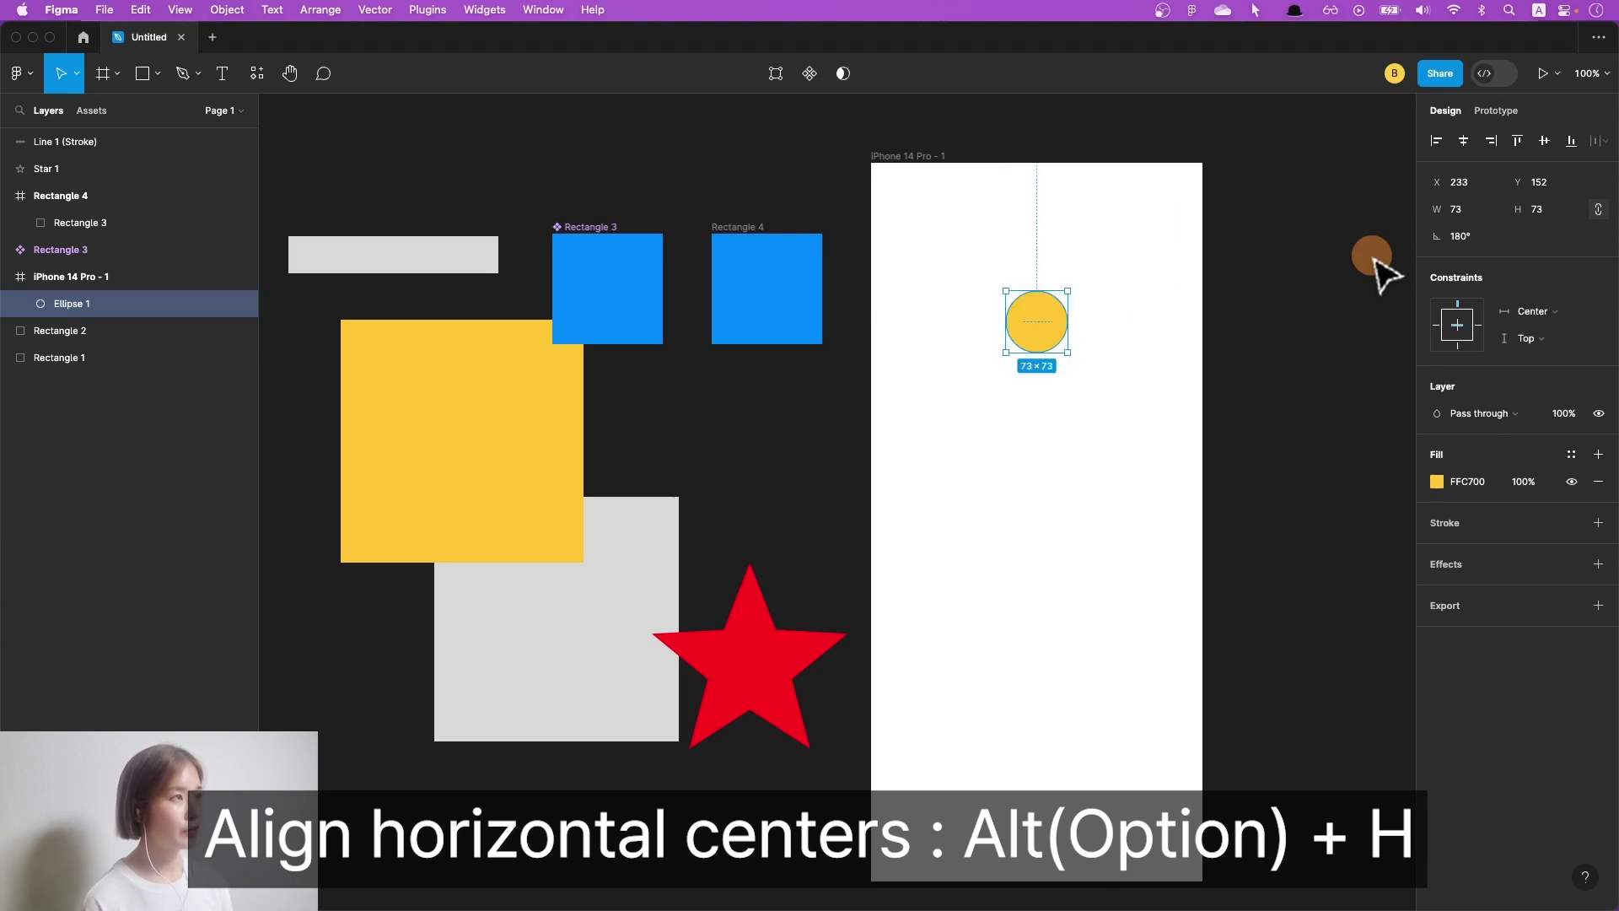
pyautogui.hotkey('alt', 'v')
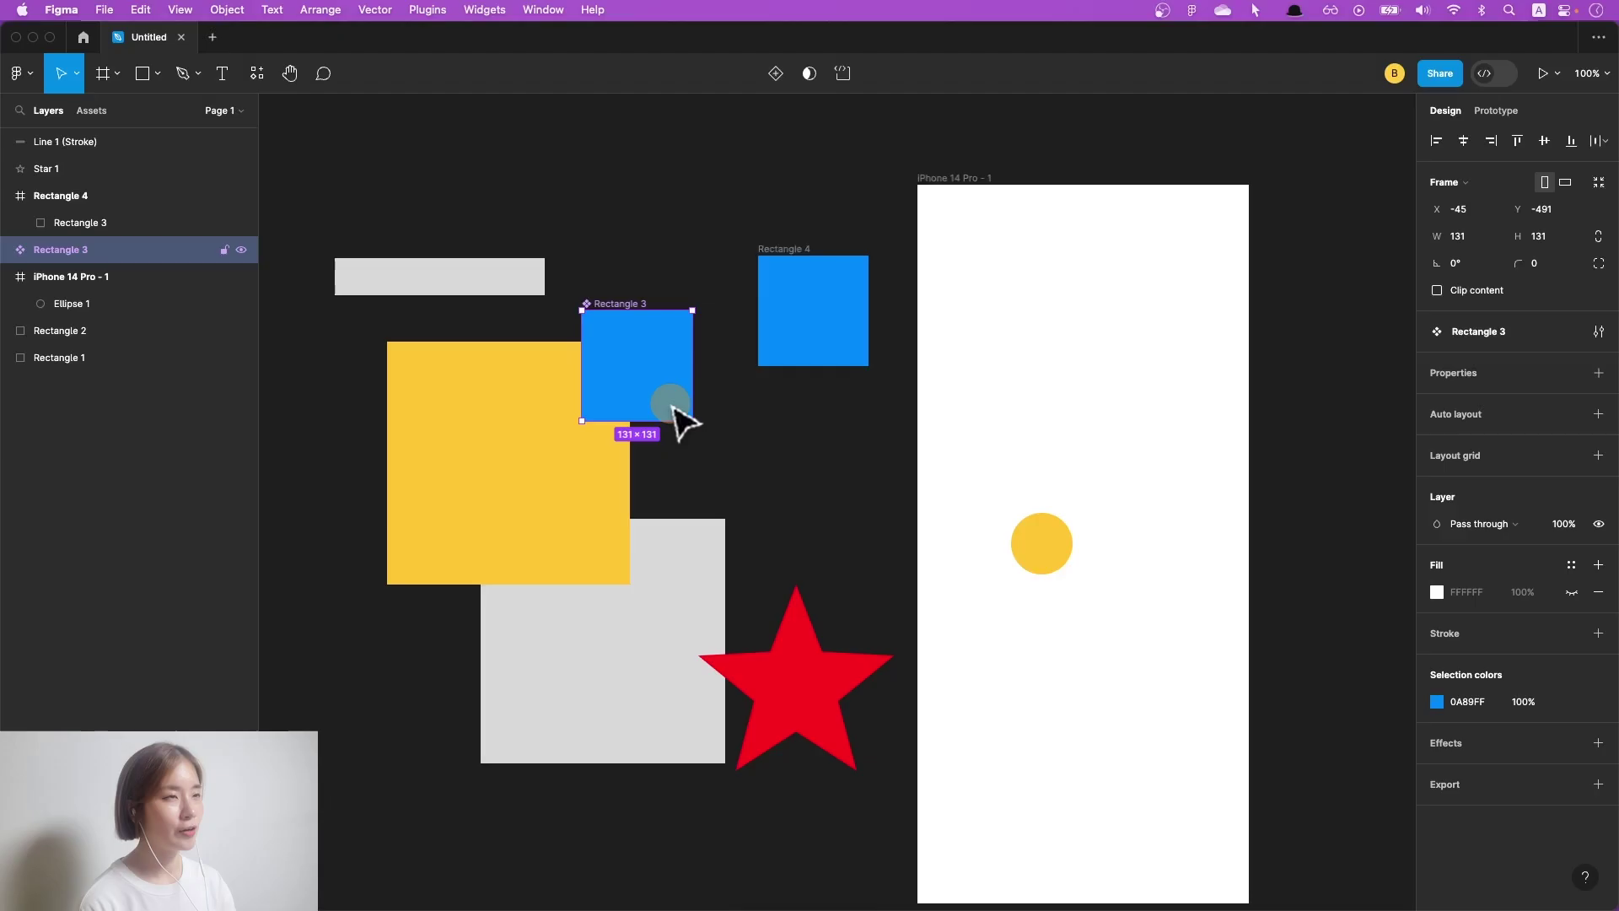
# Step: Step Rectangle 3's opacity through 100%, 10%, 20%, 30%, 40%, then 0% using number keys
pyautogui.press('0')
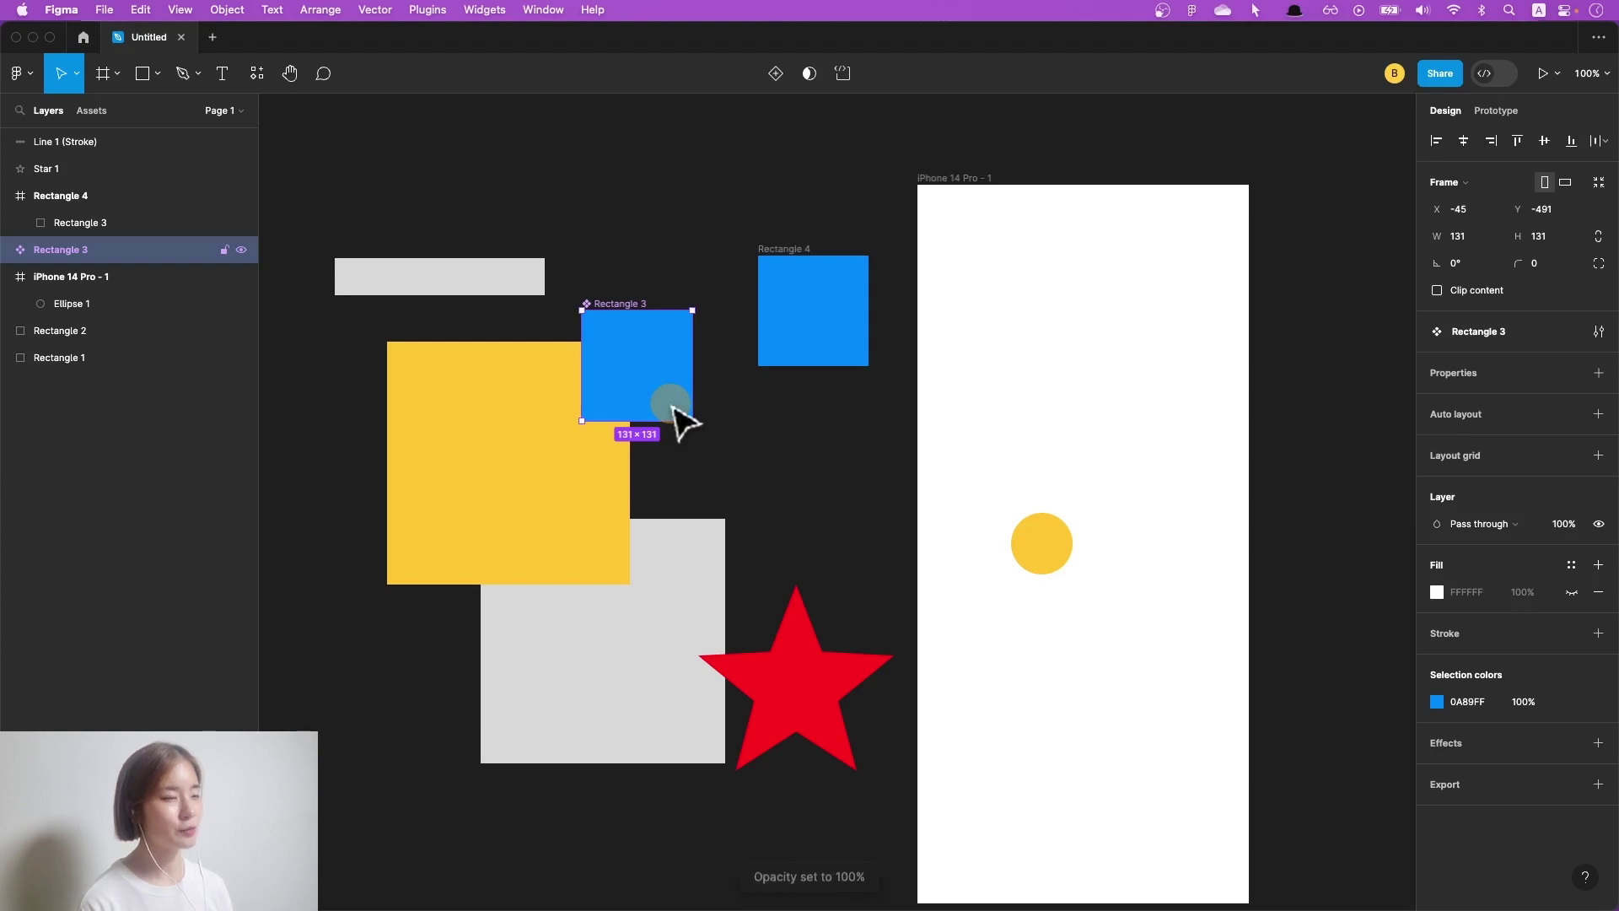
pyautogui.press('1')
pyautogui.press('2')
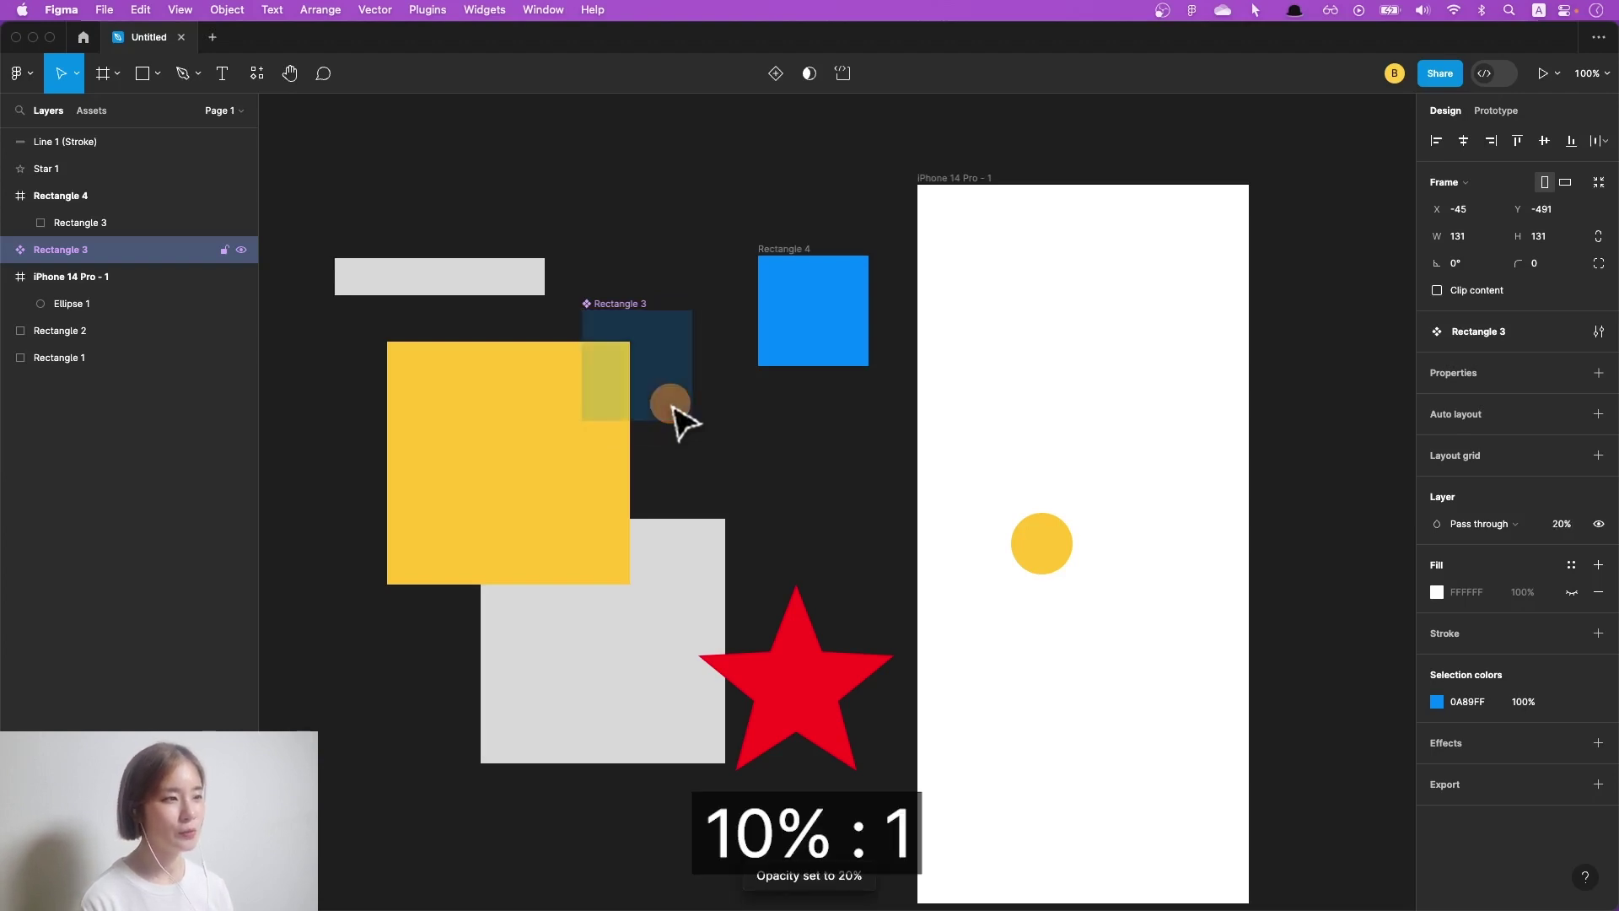
pyautogui.press('3')
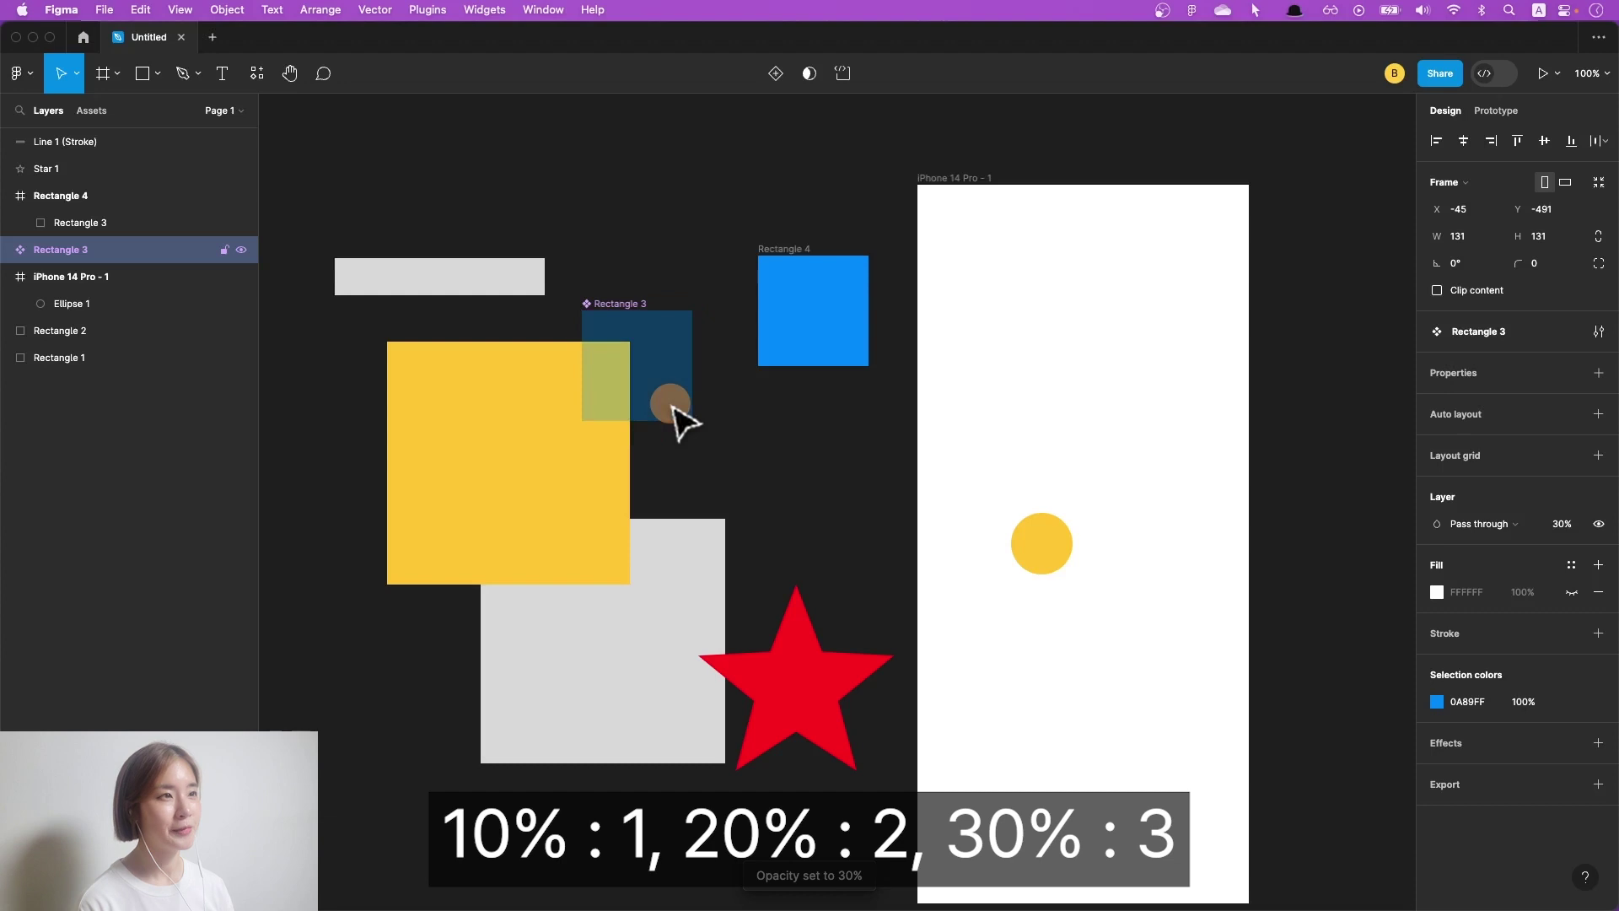
pyautogui.press('4')
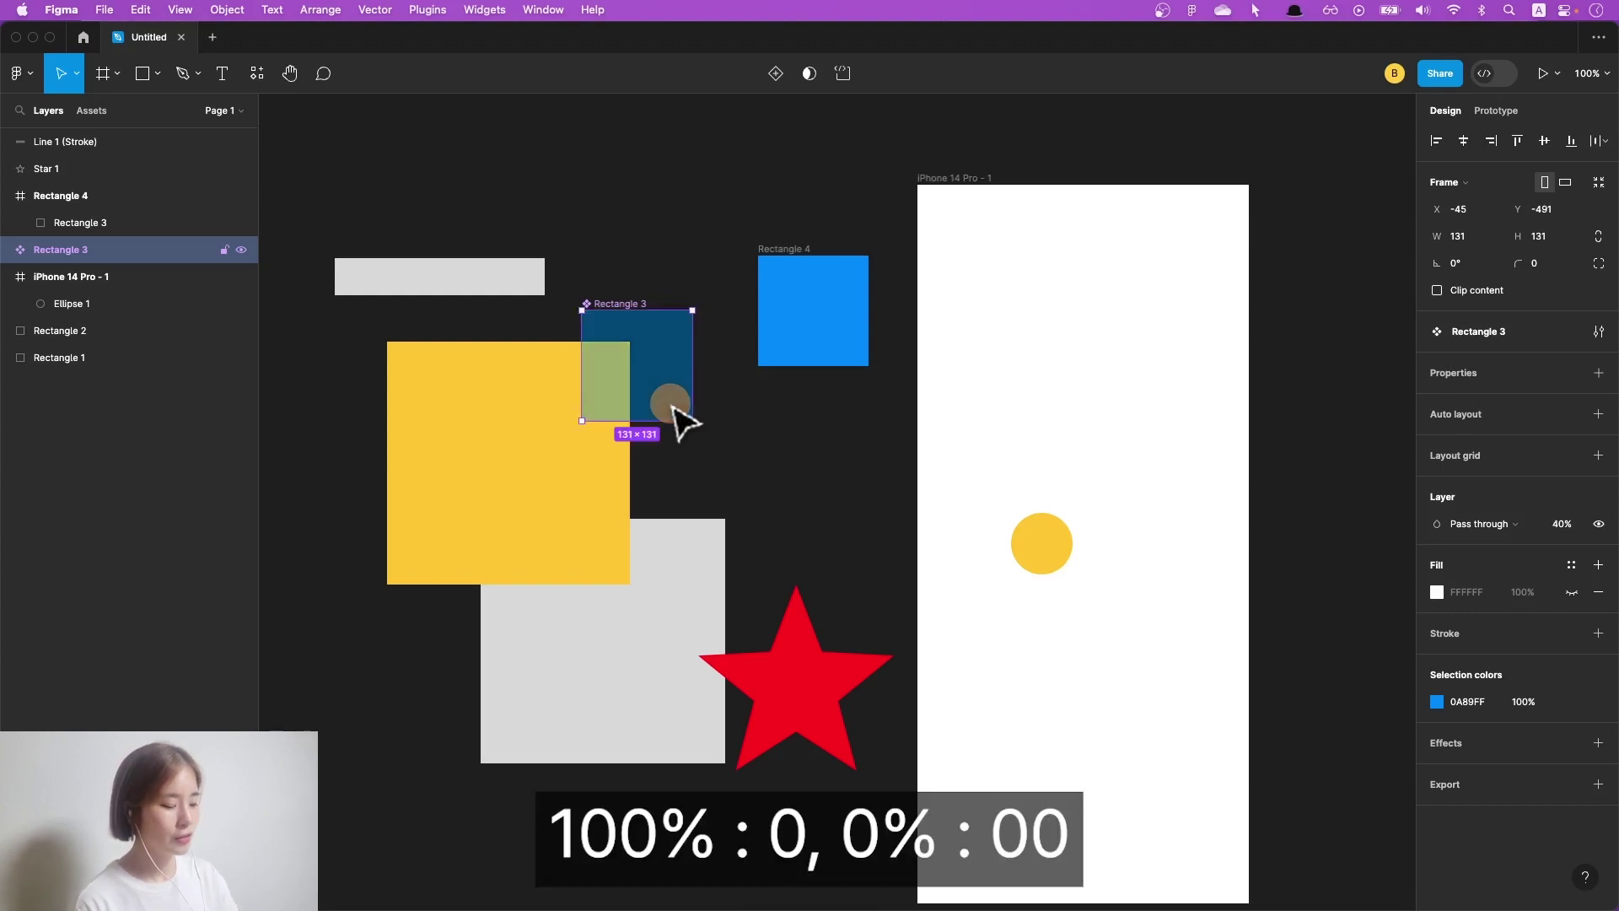
pyautogui.press('0')
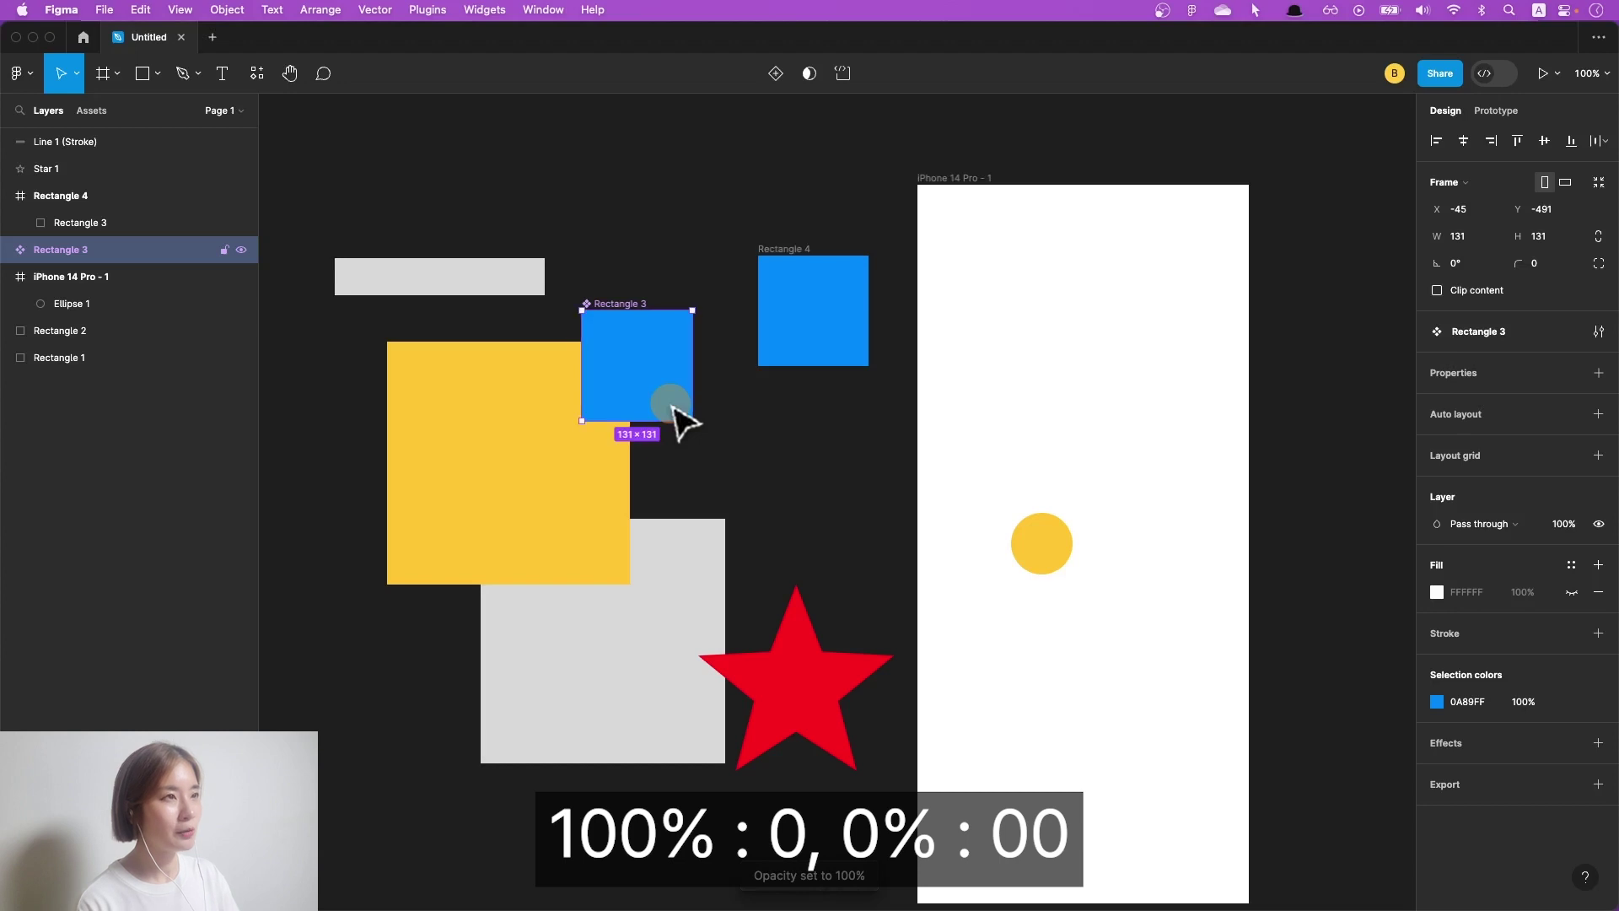
pyautogui.press('0')
pyautogui.press('0')
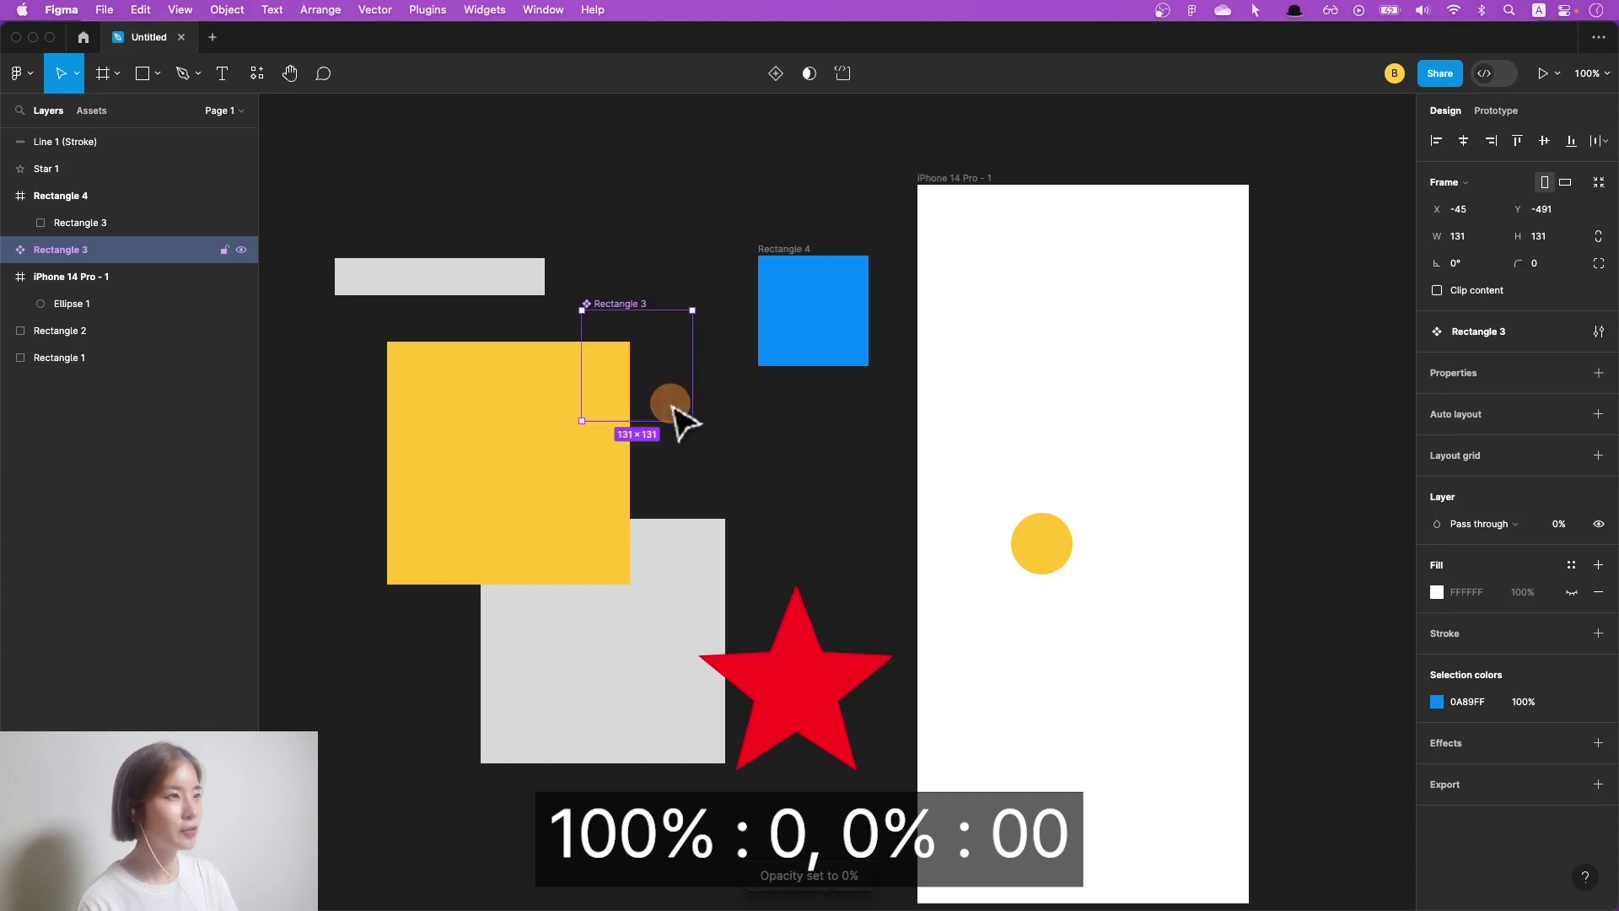
# Step: Set Rectangle 3's opacity to 15%, then to 70%
pyautogui.press('1')
pyautogui.press('5')
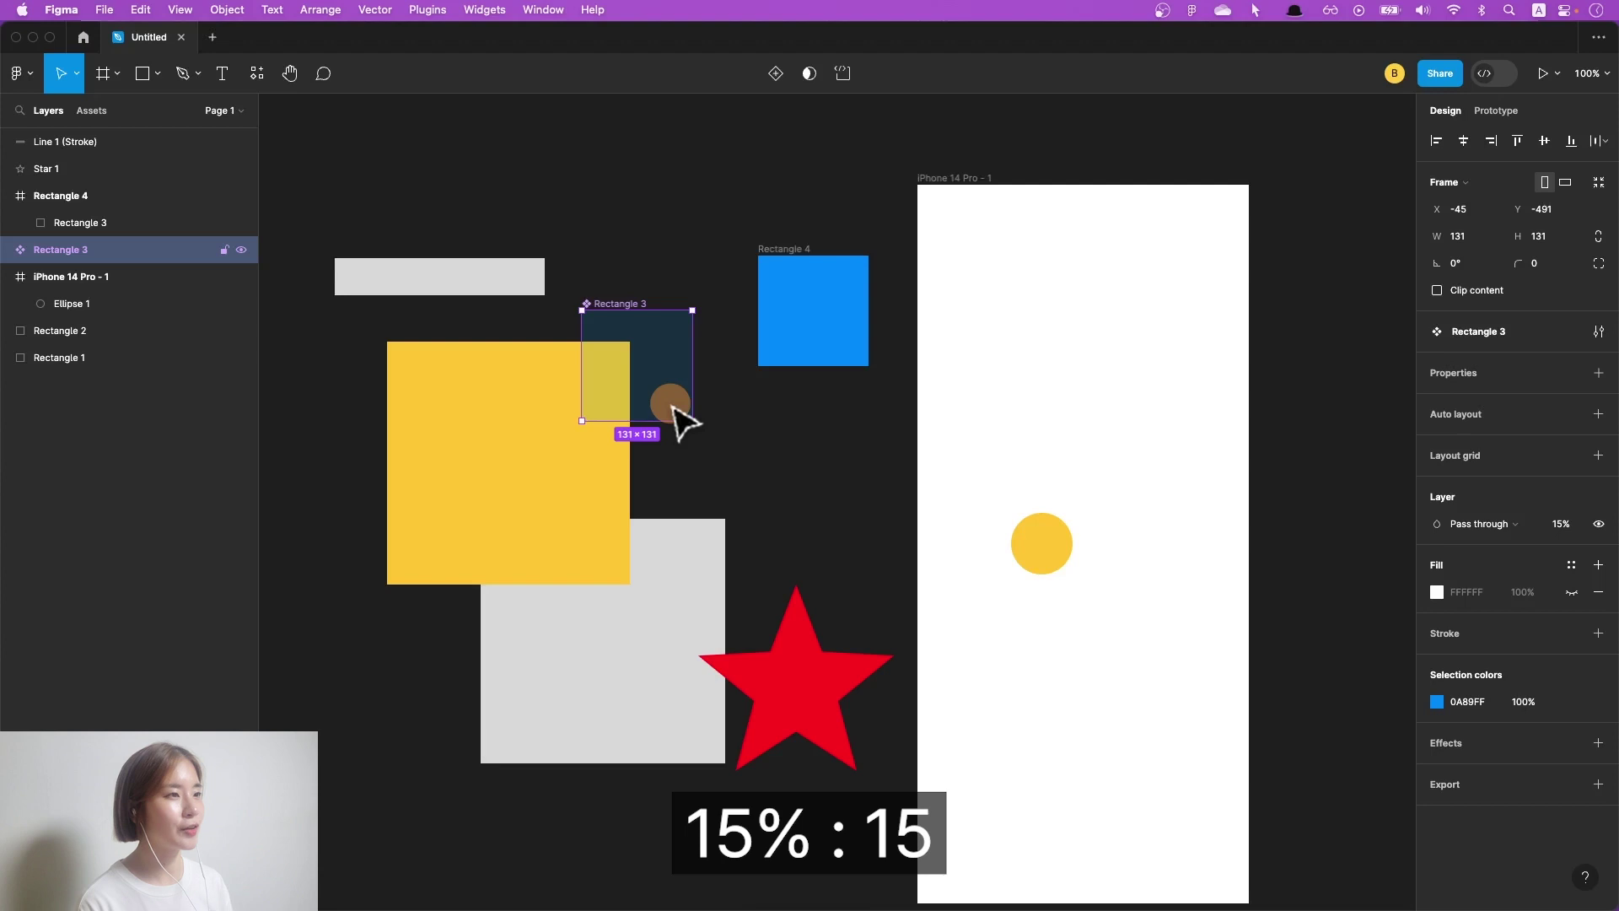
pyautogui.press('7')
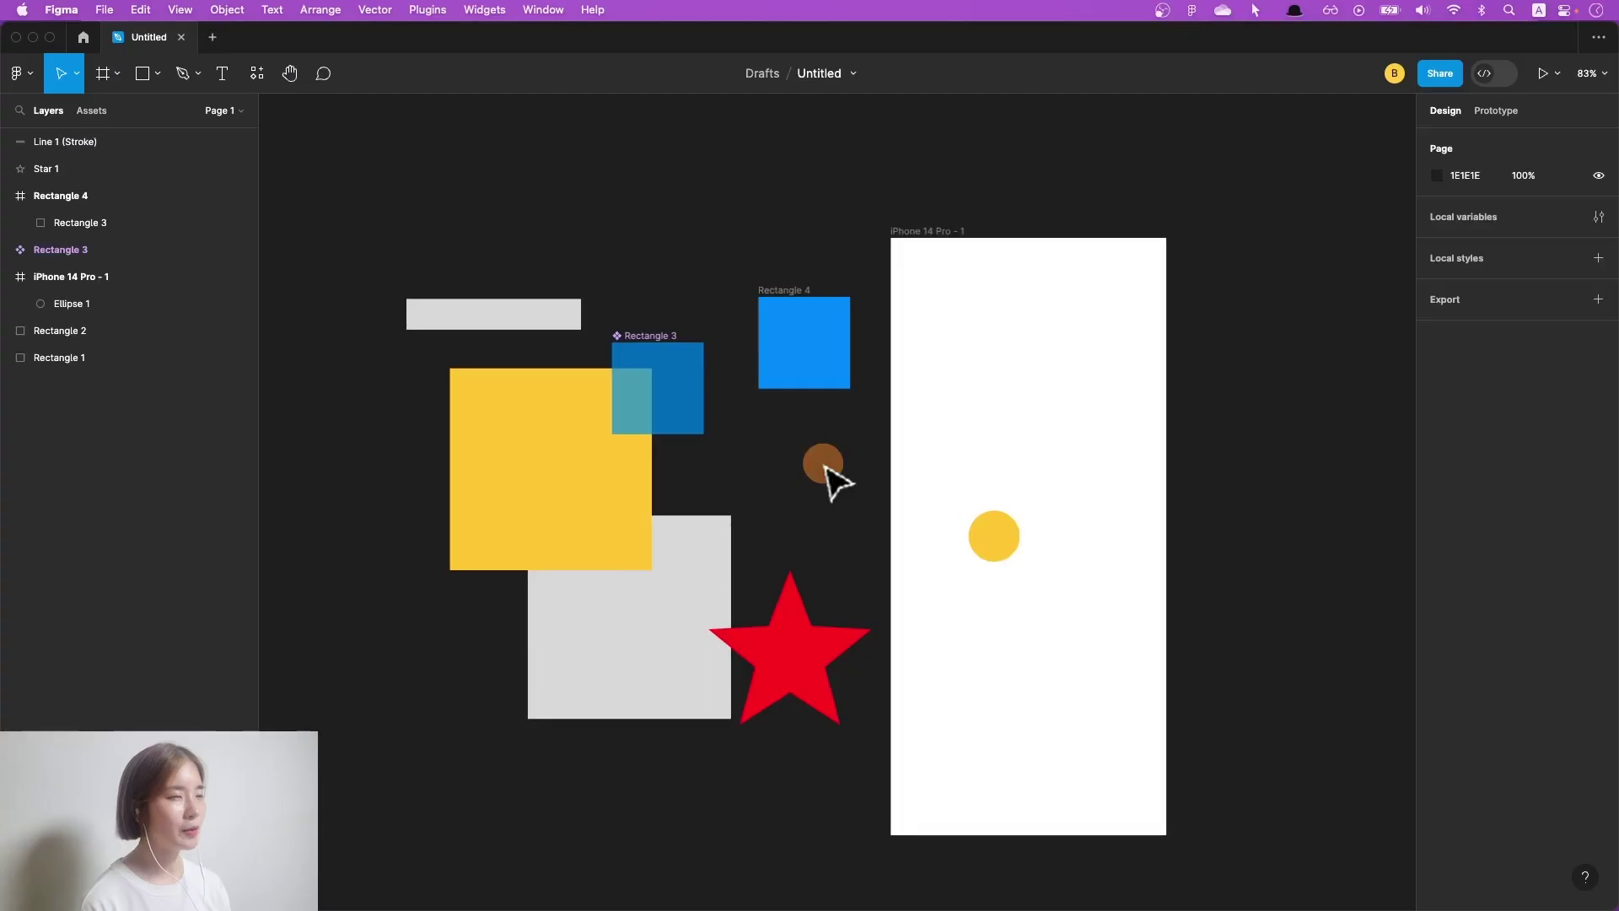
# Step: Select the Rectangle 3 component and zoom the view to fit it
pyautogui.click(638, 533)
pyautogui.click(615, 277)
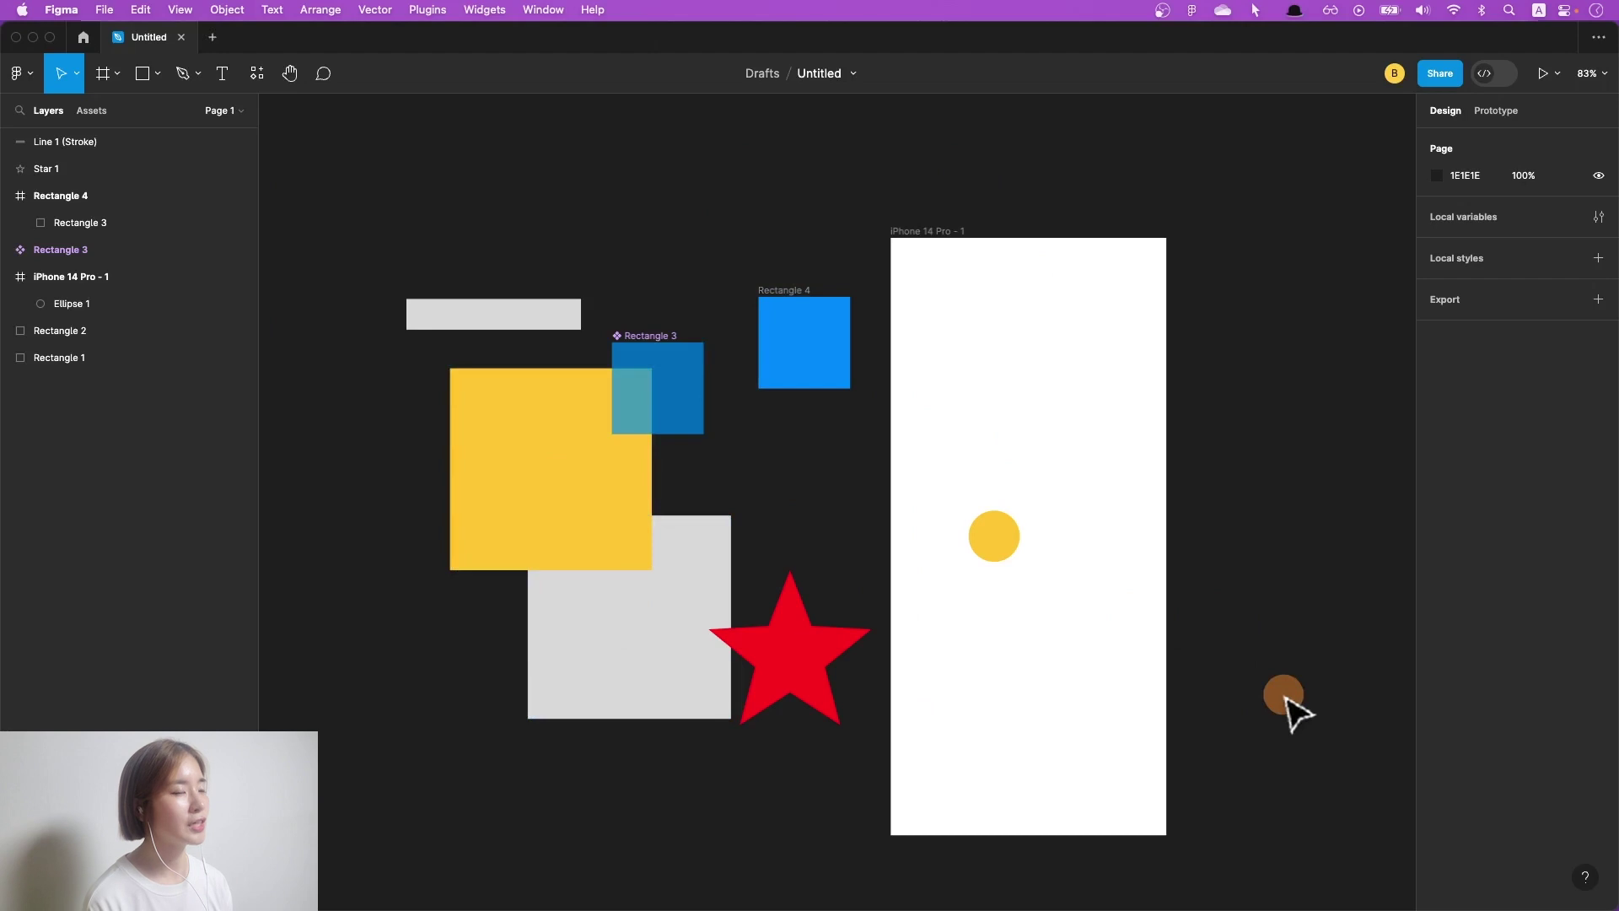
pyautogui.click(675, 394)
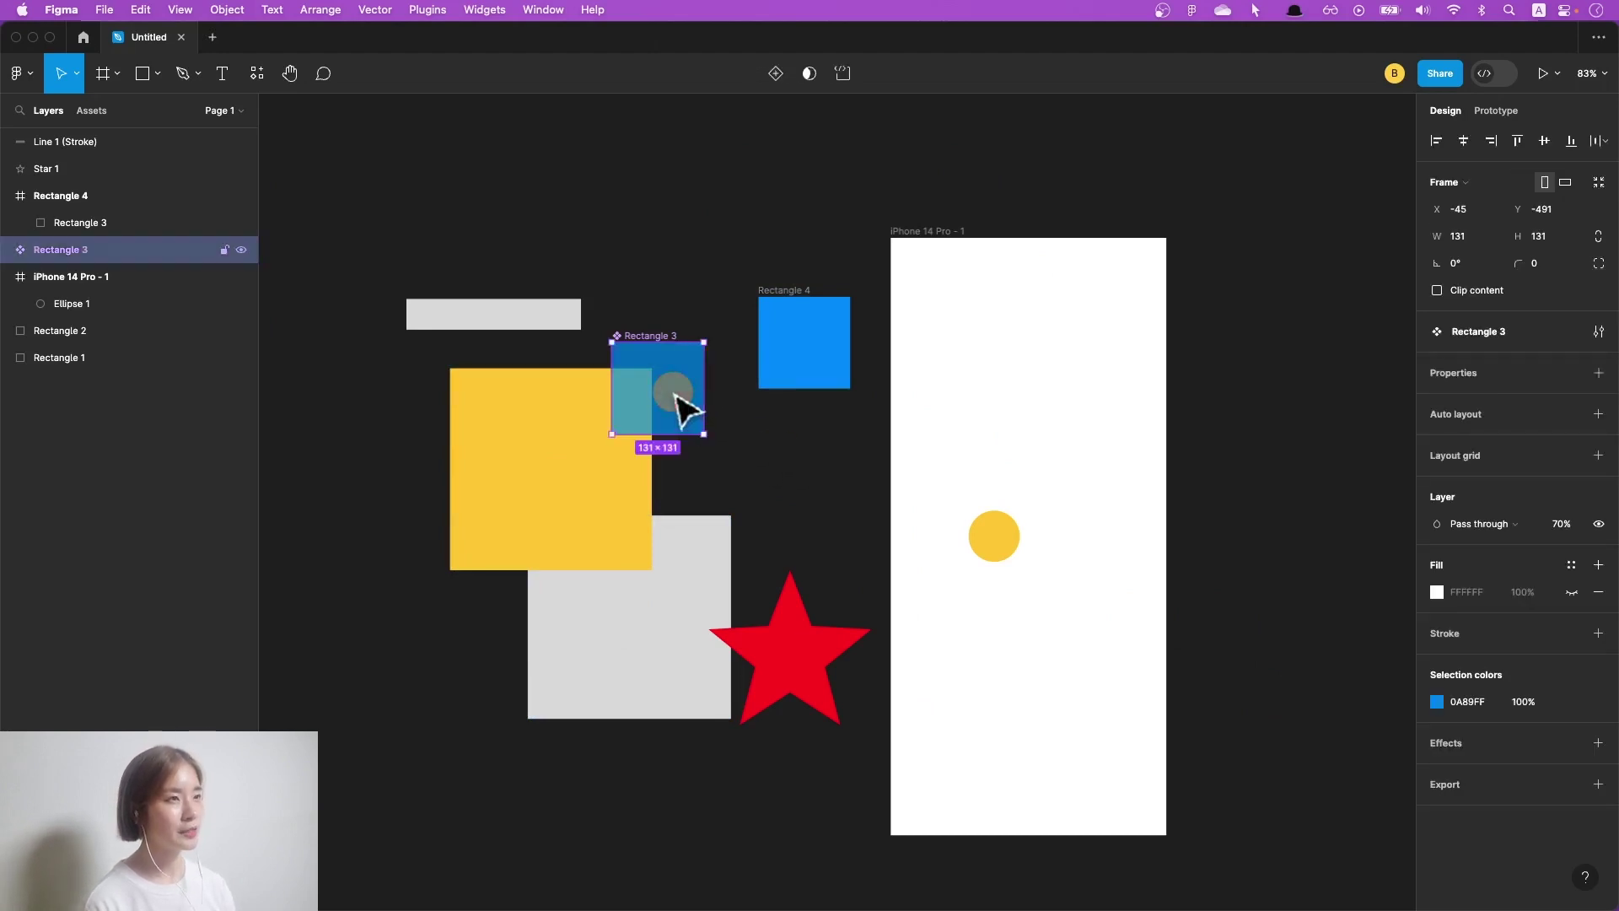
pyautogui.hotkey('shift', '2')
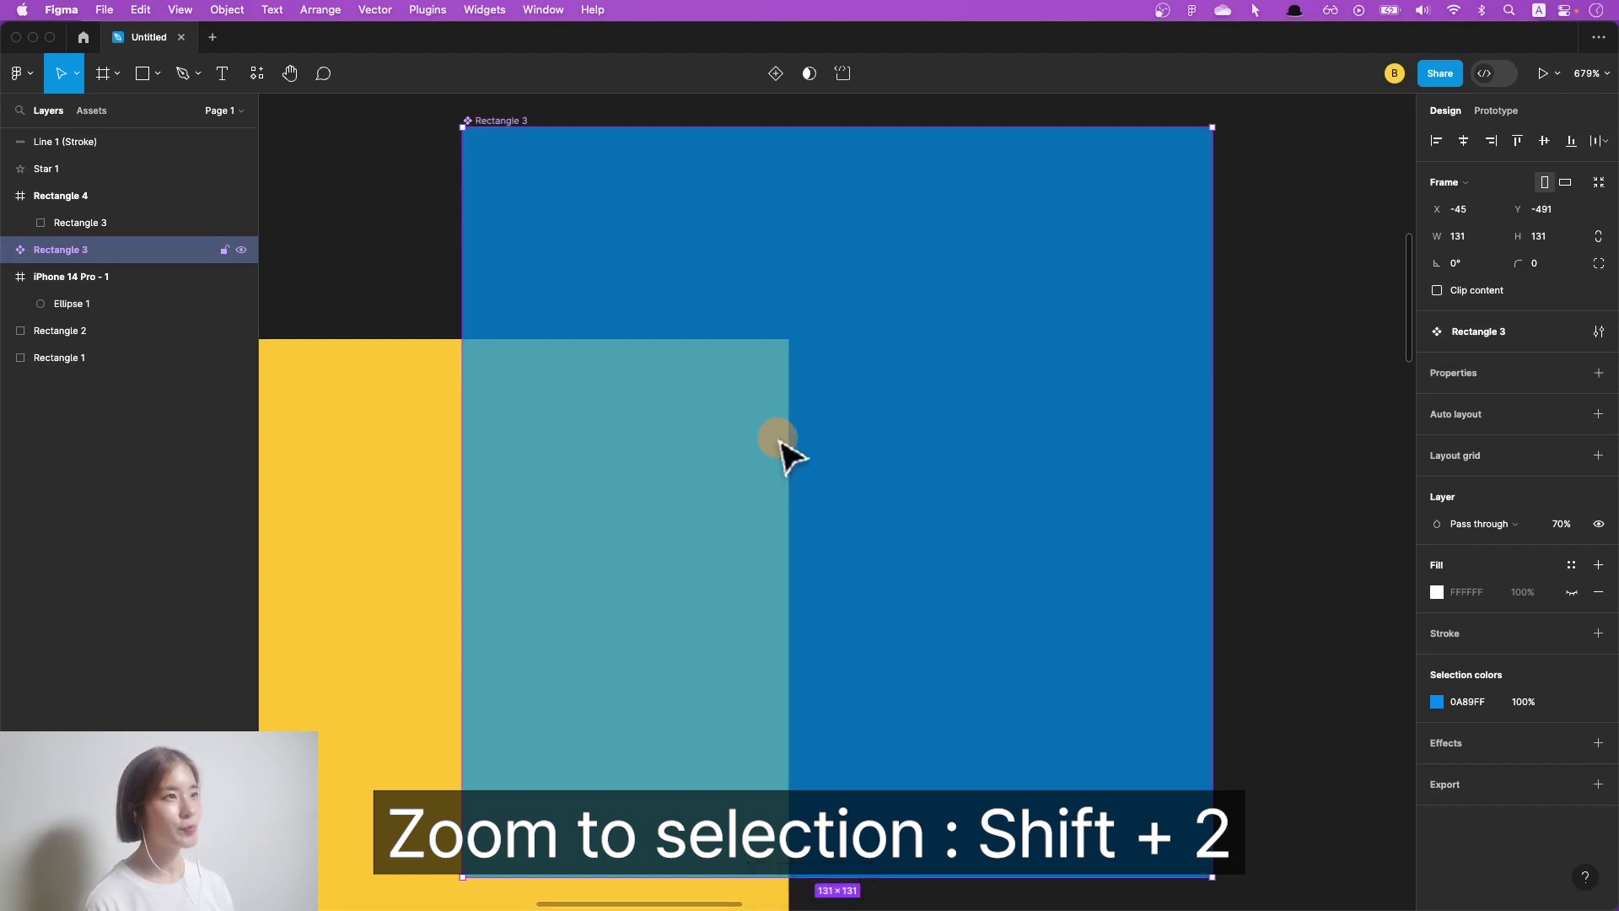
# Step: Zoom out to show all objects, then zoom to fit the red star
pyautogui.hotkey('shift', '1')
pyautogui.click(856, 607)
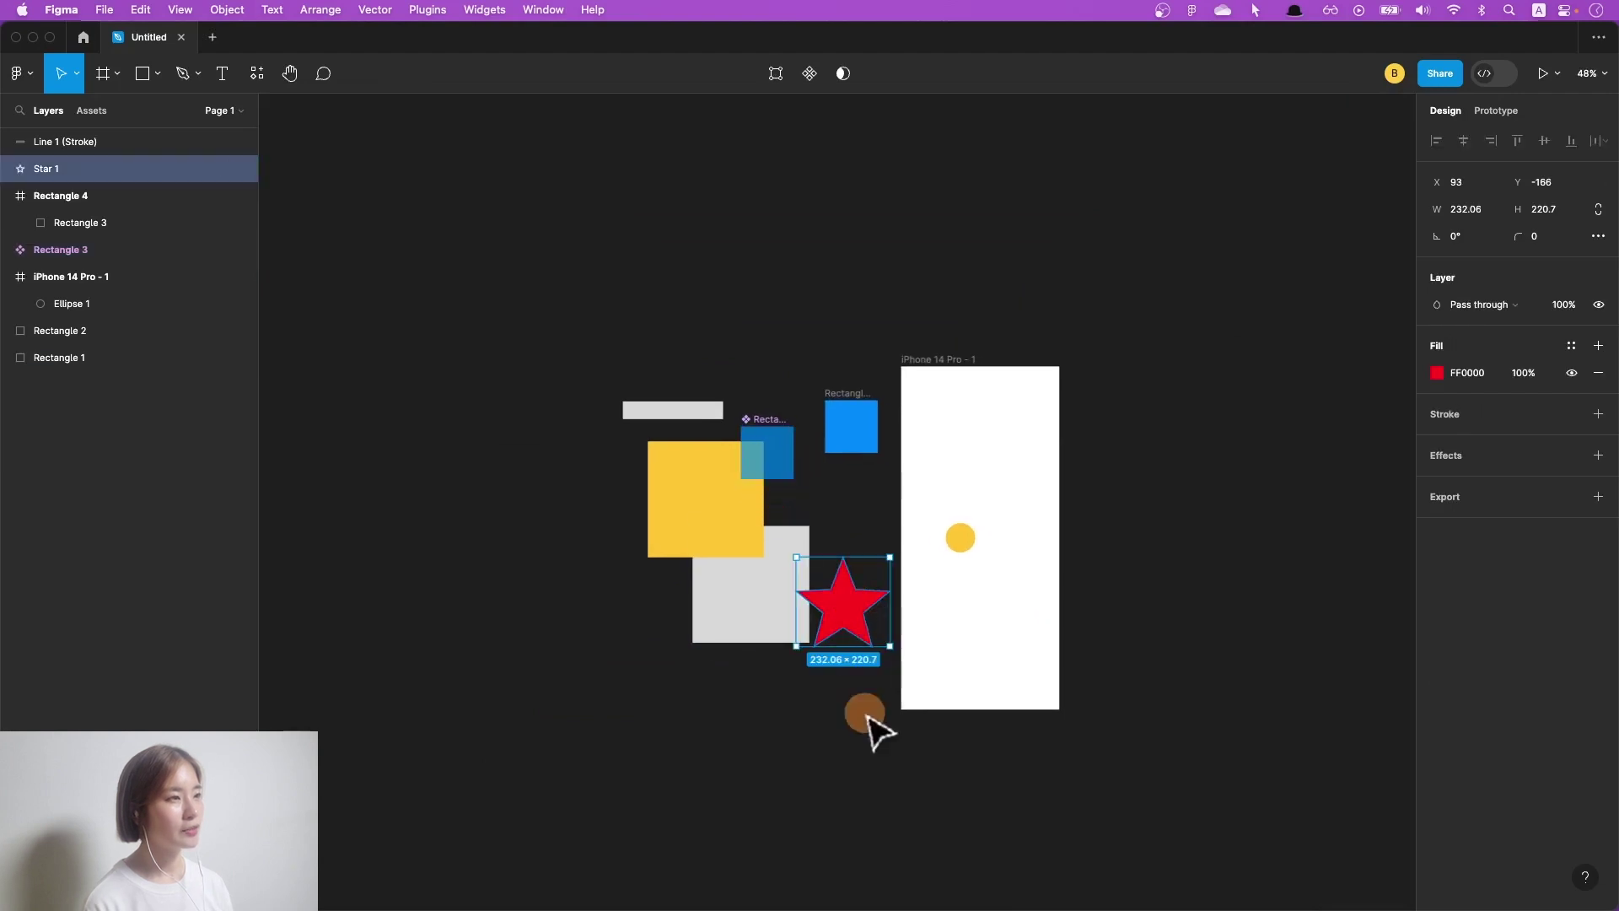
pyautogui.hotkey('shift', '2')
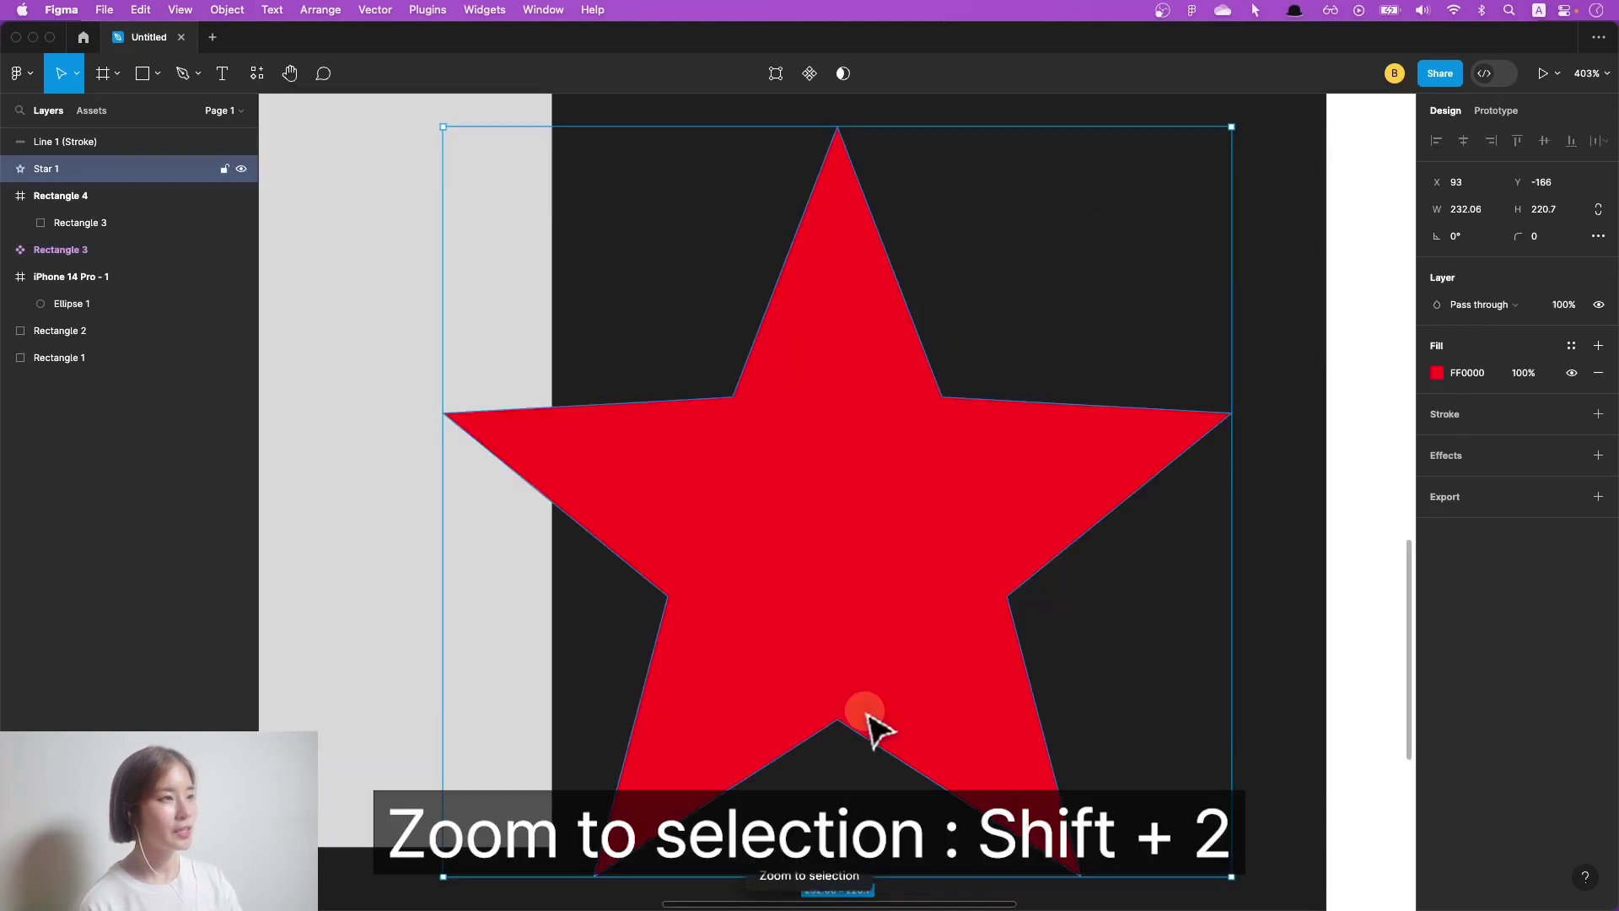